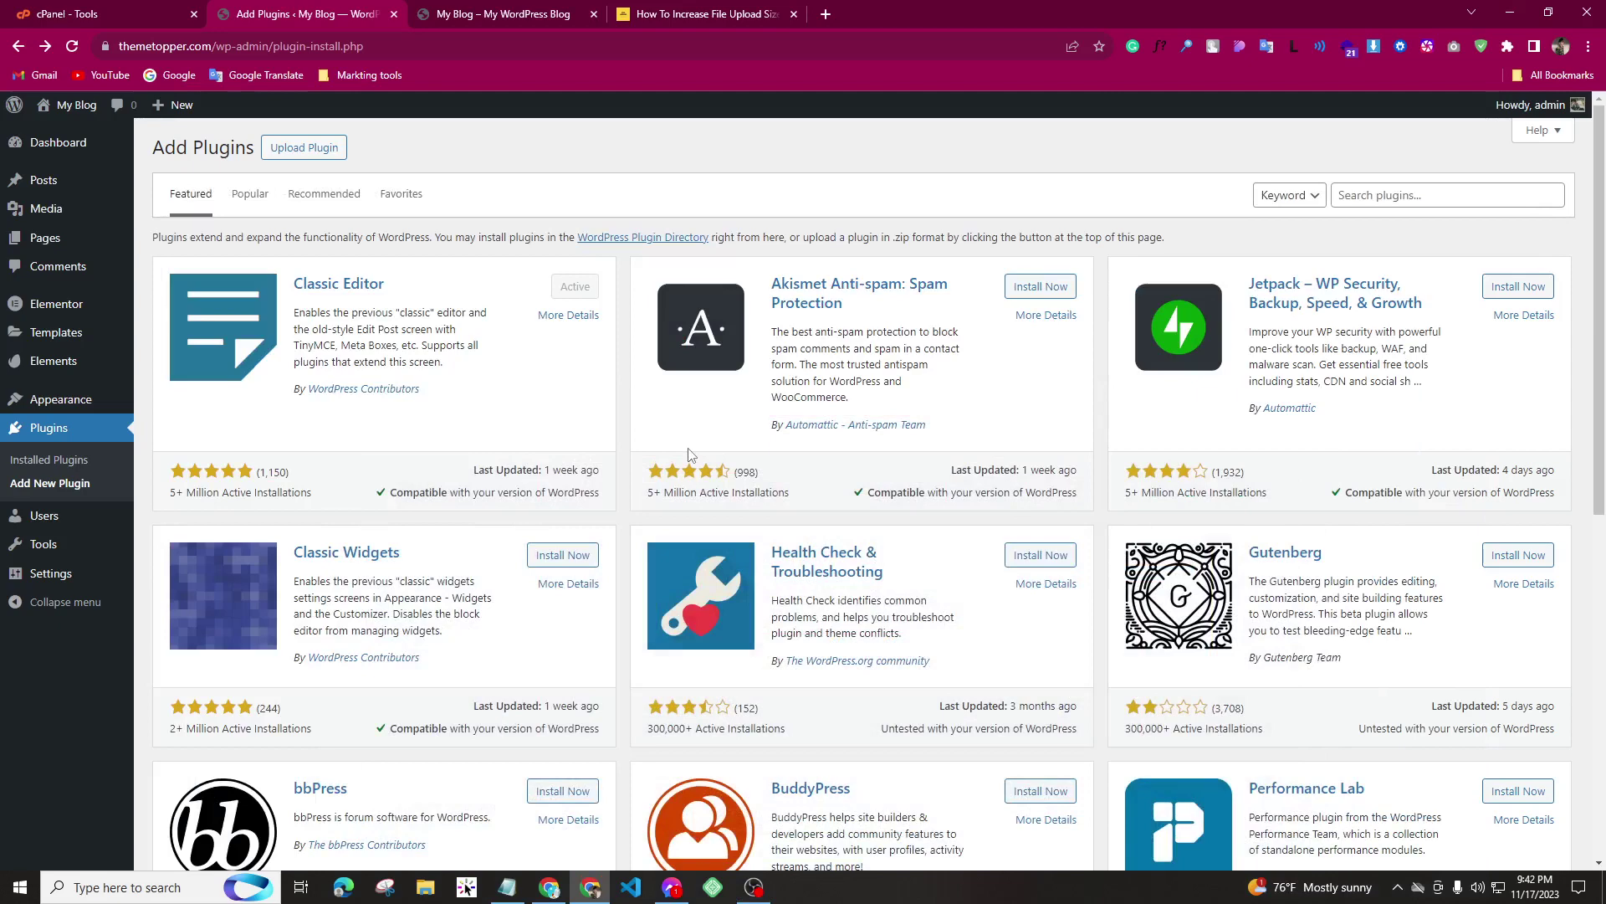
- Choose pro-elements.zip as the file in the Upload Plugin panel
{"action": "left_click", "coordinate": [308, 150]}
{"action": "left_click", "coordinate": [770, 301]}
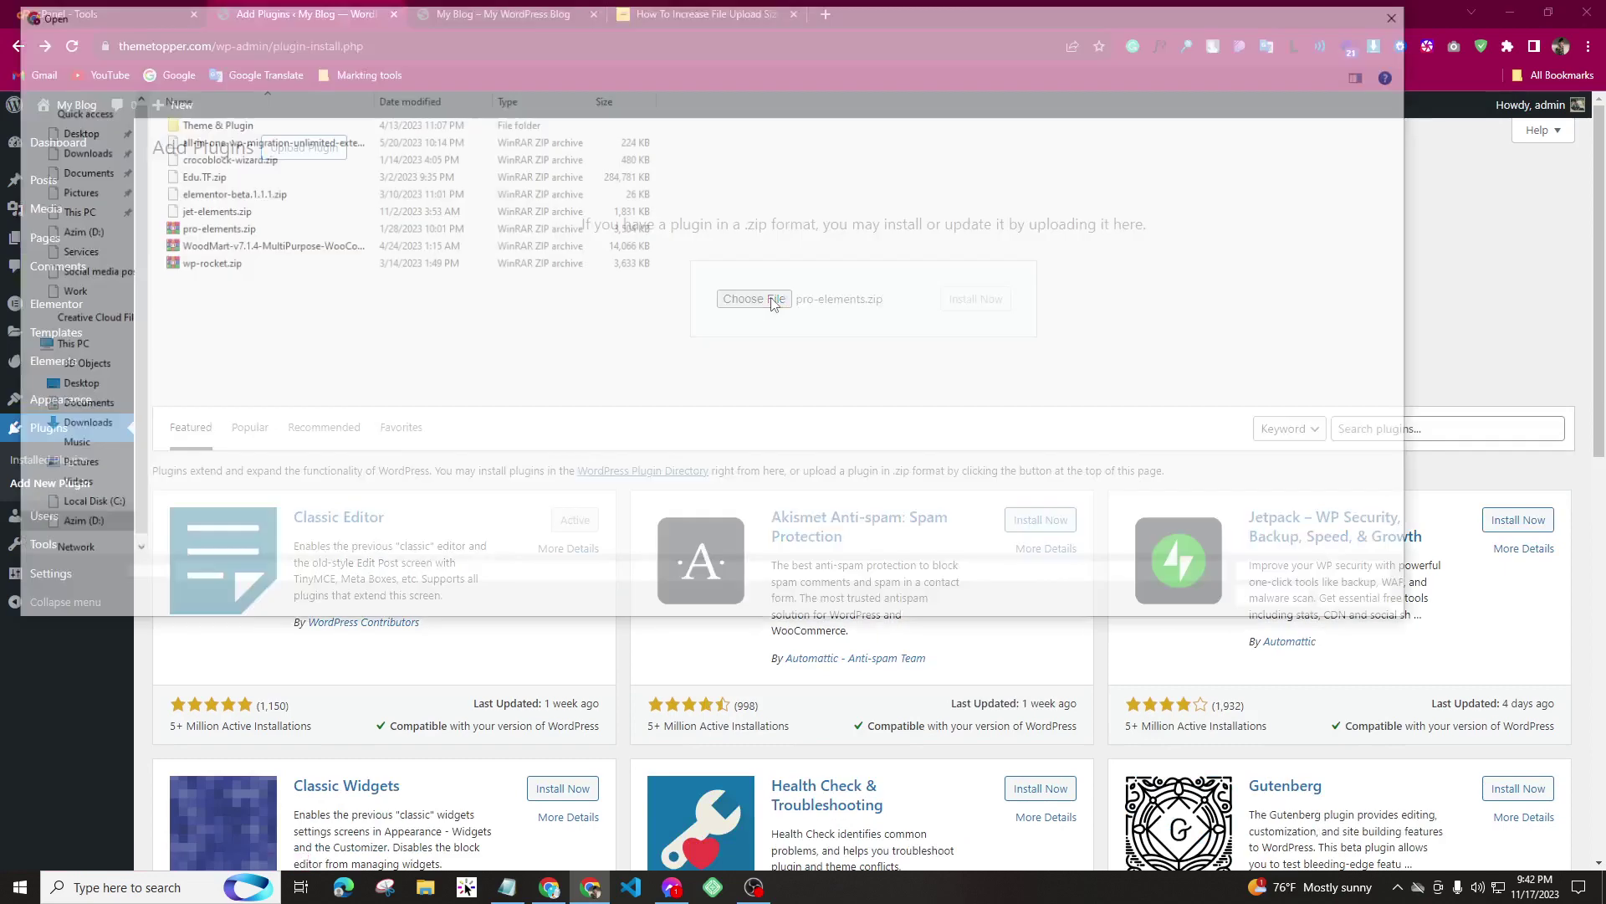
{"action": "left_click", "coordinate": [227, 228]}
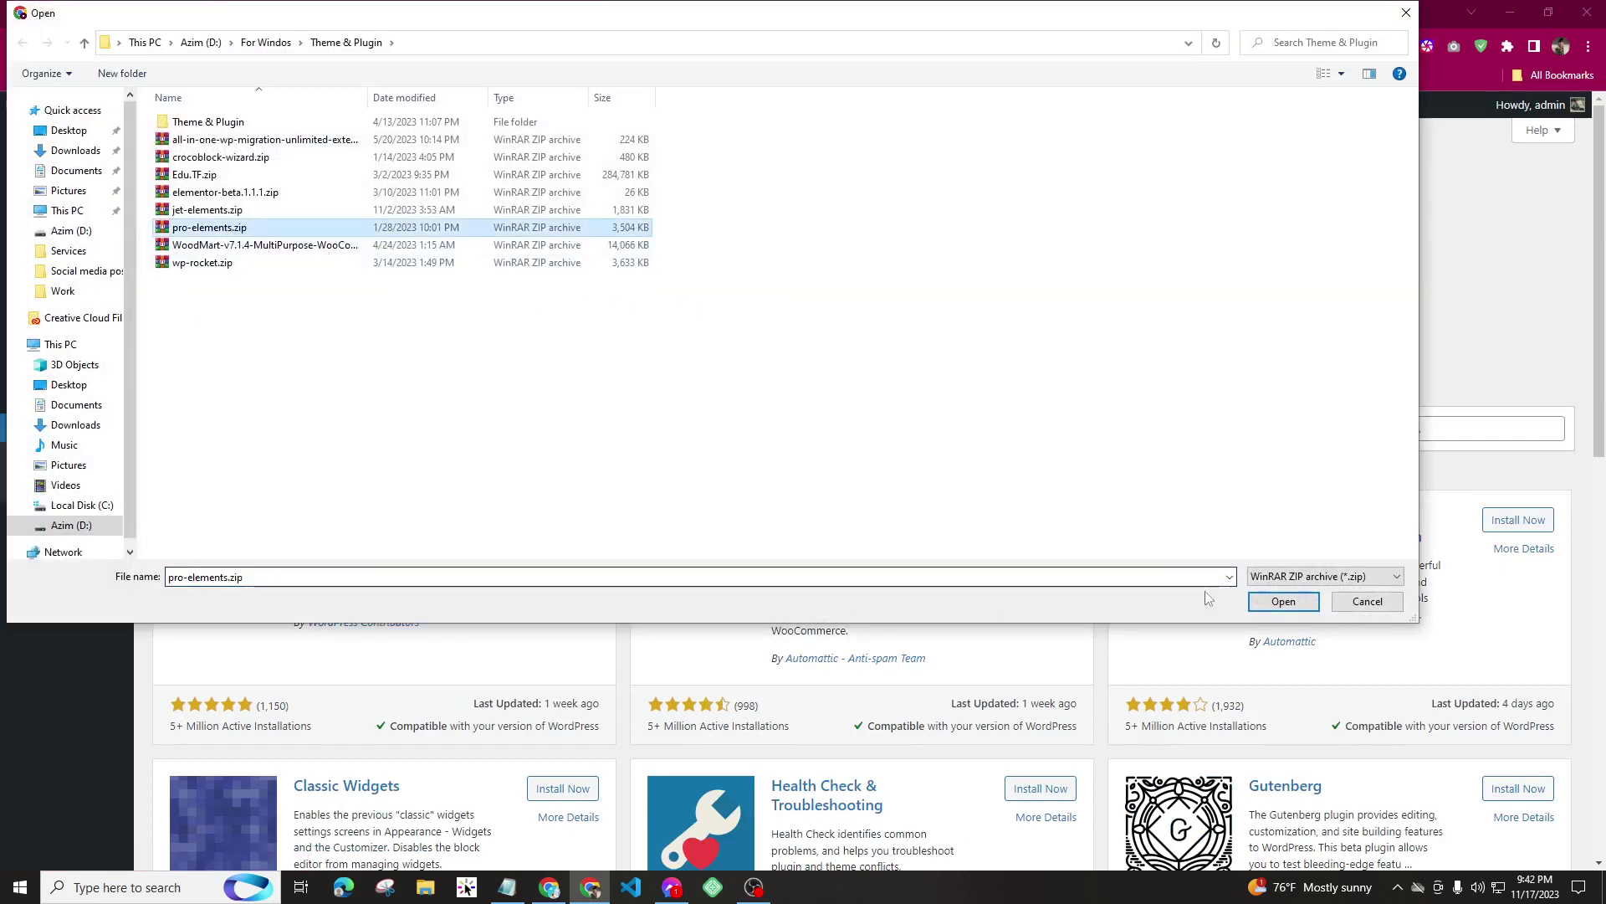
{"action": "left_click", "coordinate": [1284, 601]}
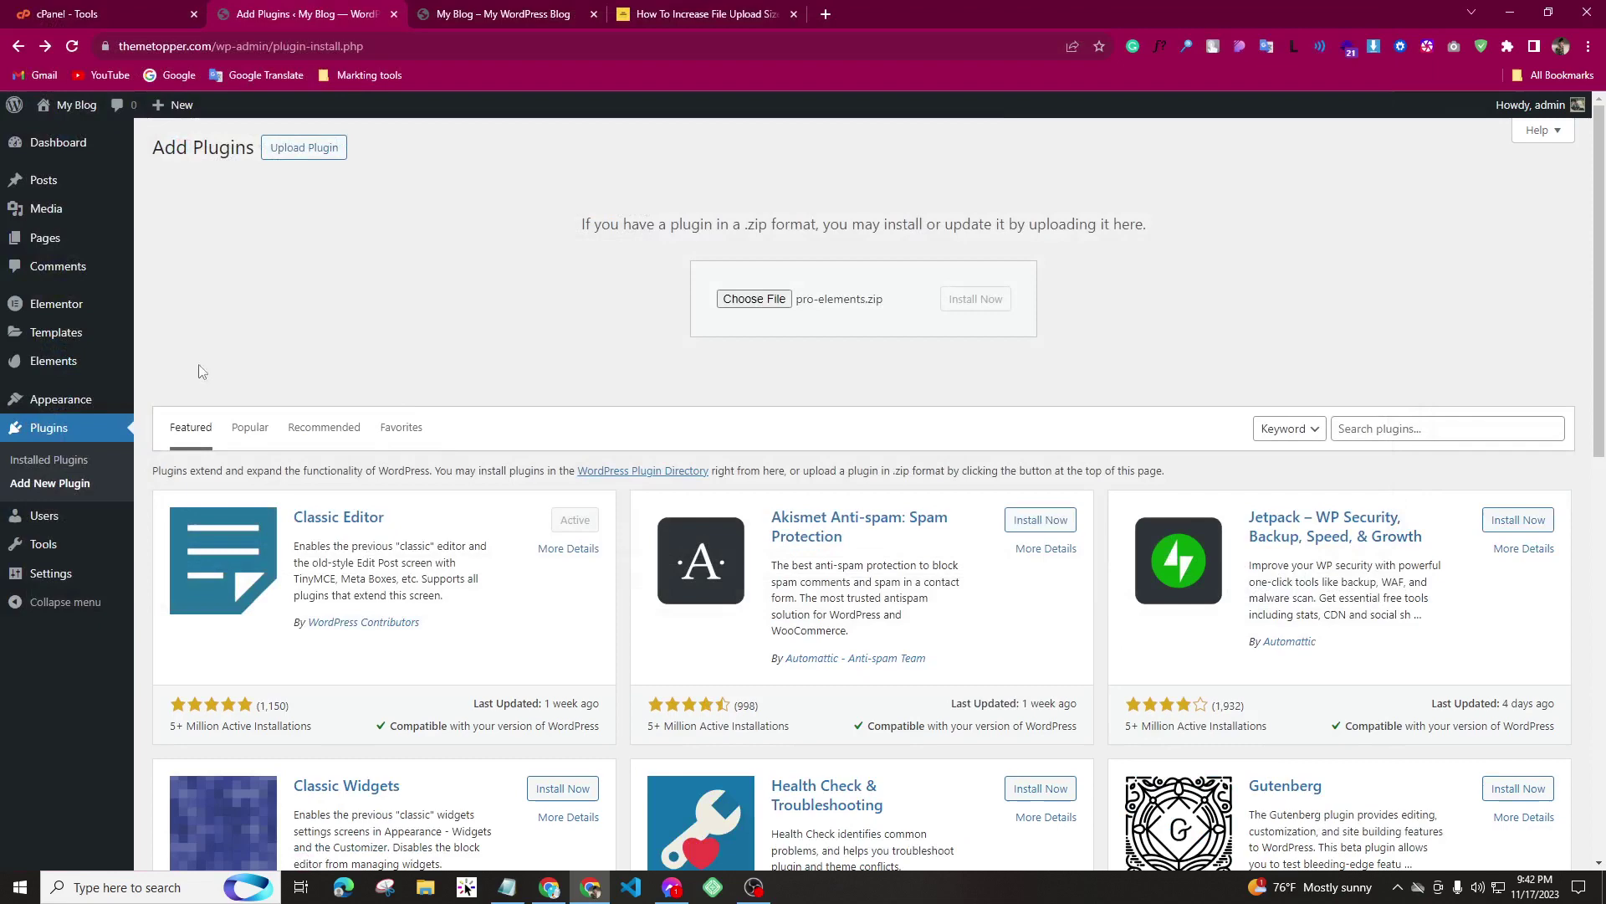
{"action": "left_click", "coordinate": [805, 307]}
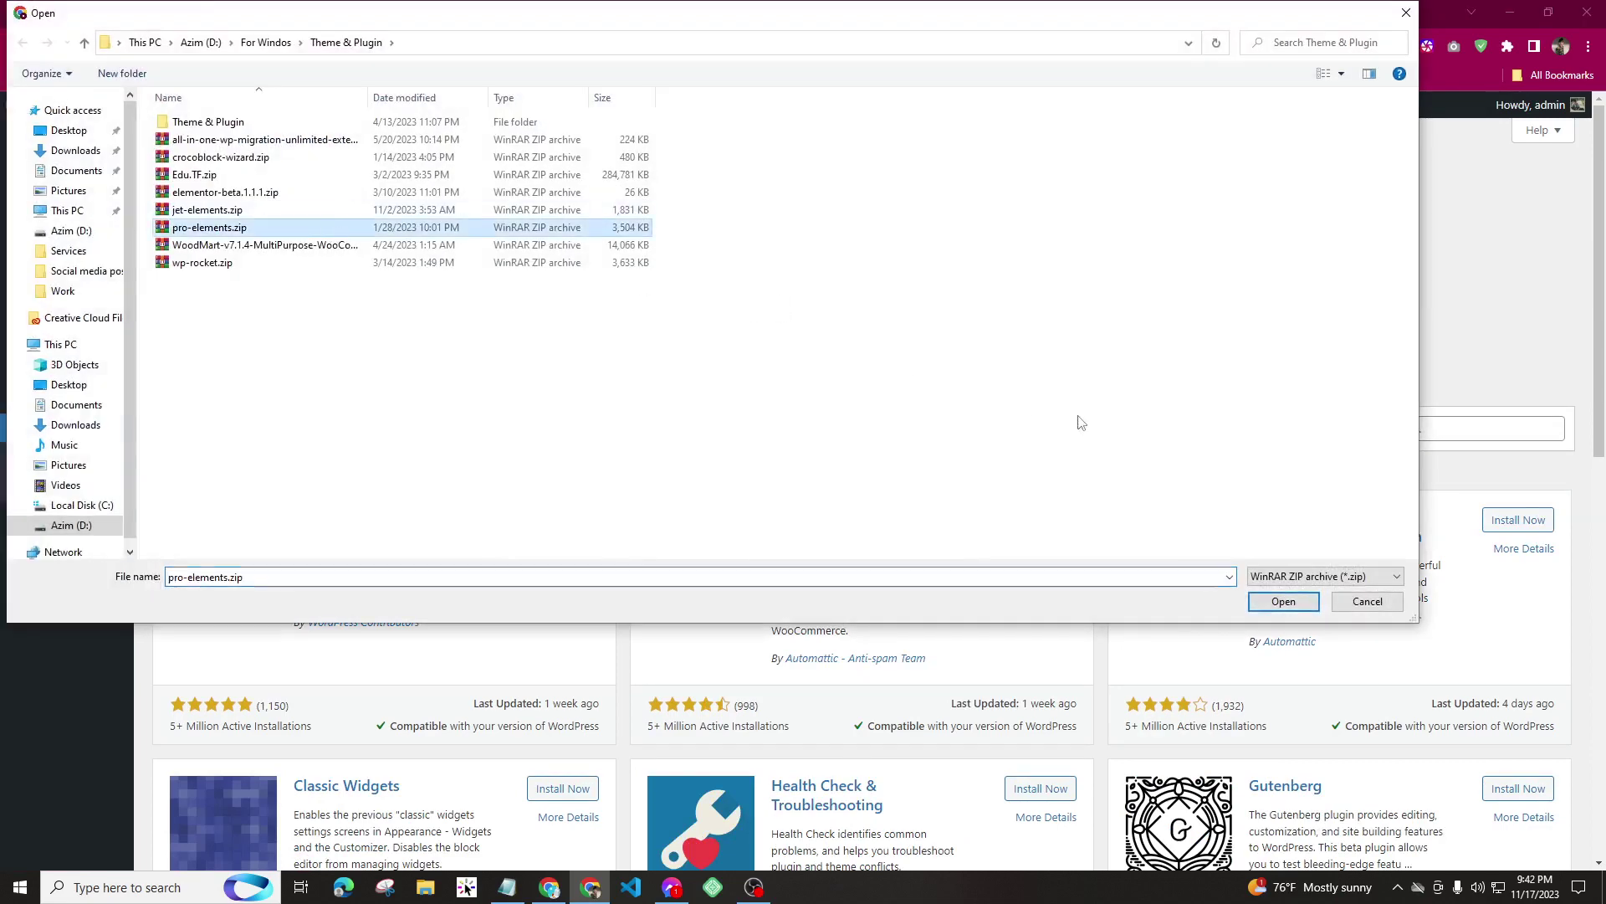
{"action": "key", "text": "Return"}
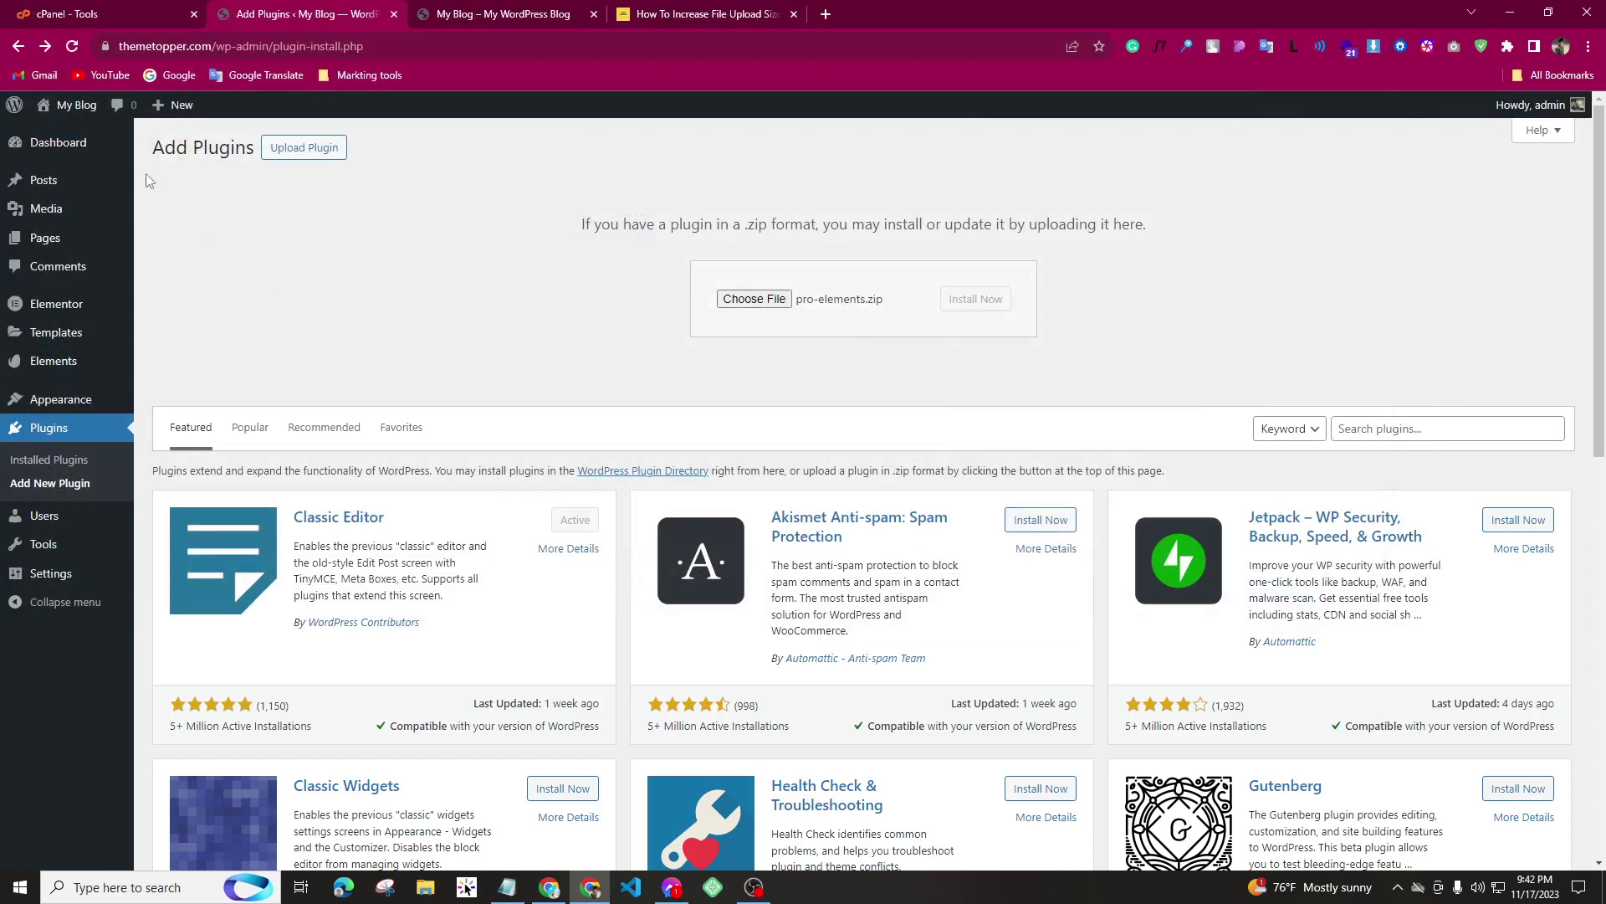
- Reload Add Plugins, reselect pro-elements.zip and start installing it
{"action": "left_click", "coordinate": [78, 55]}
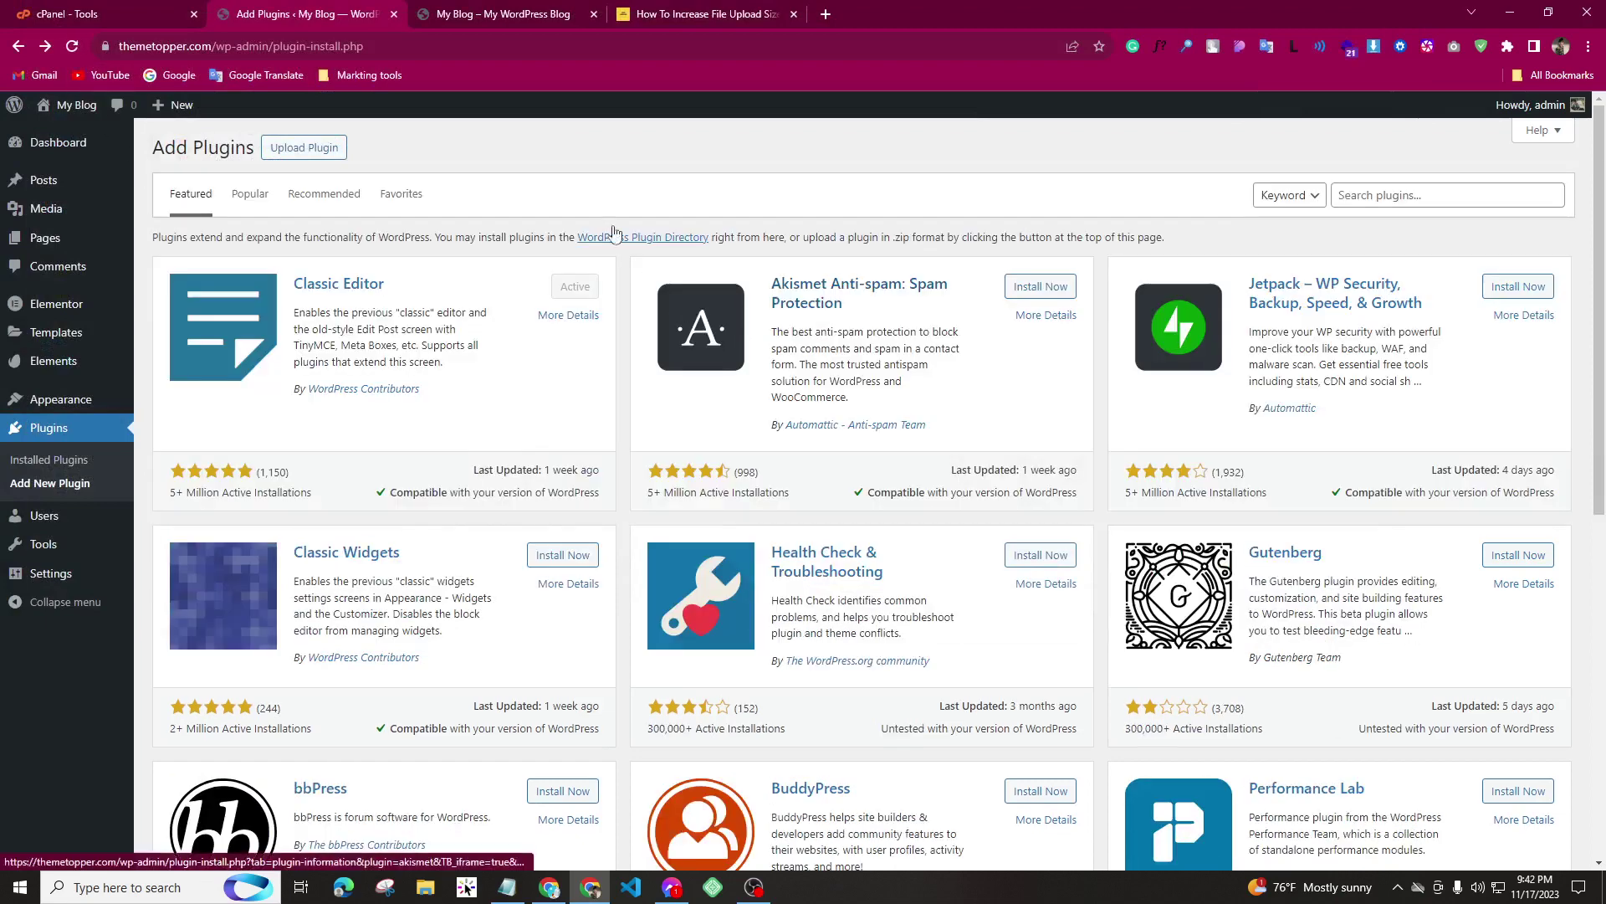
{"action": "left_click", "coordinate": [330, 148]}
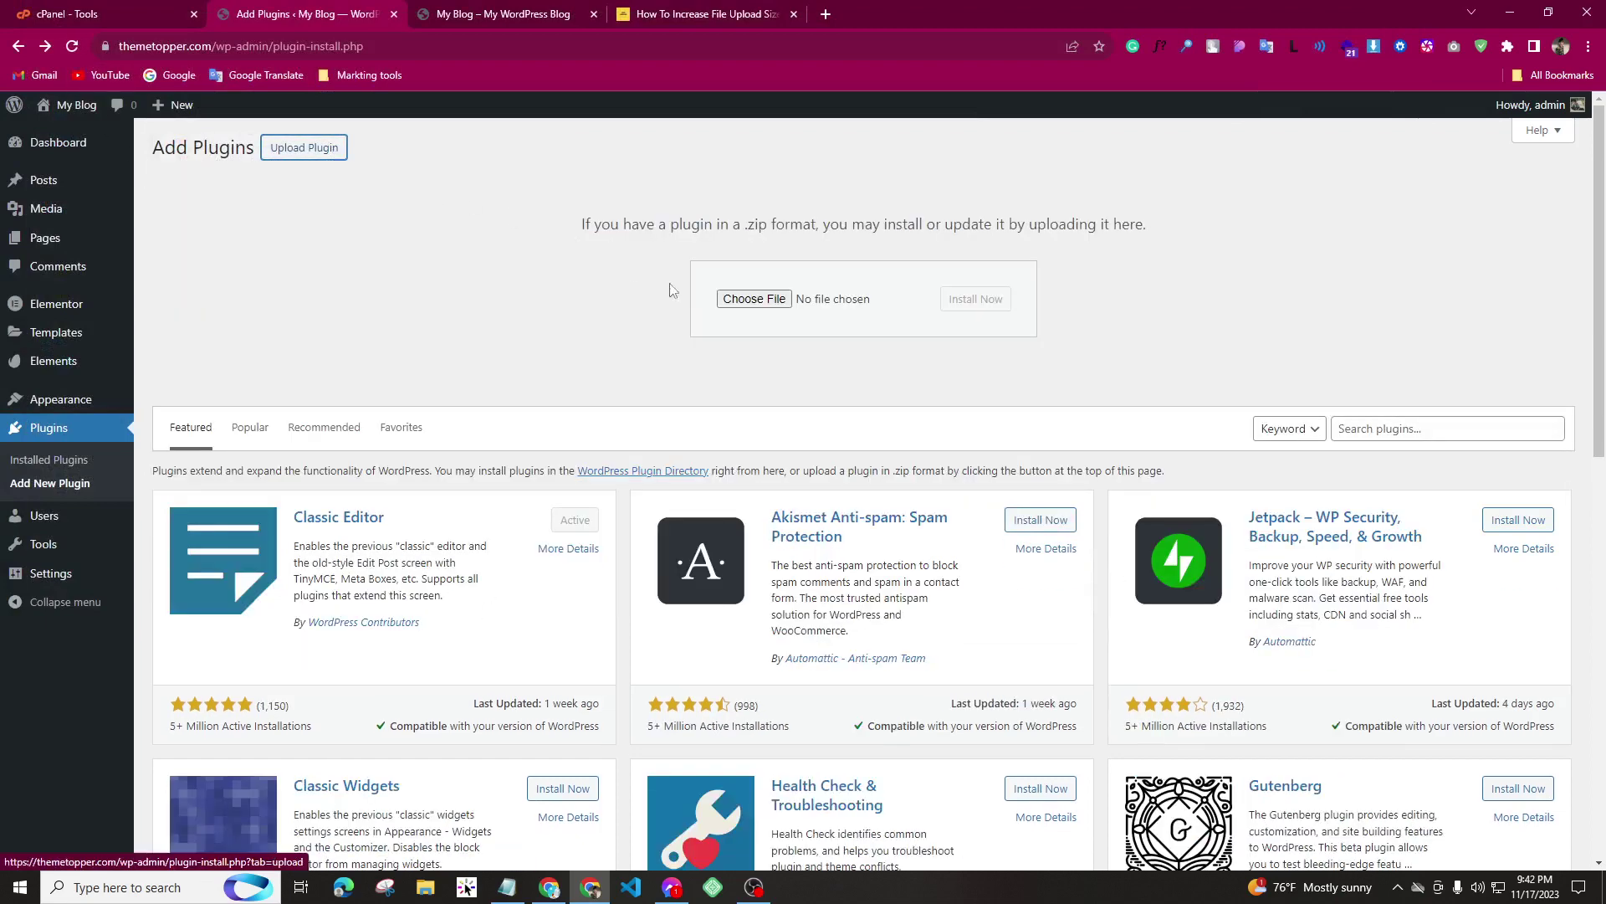
{"action": "left_click", "coordinate": [736, 303]}
{"action": "left_click", "coordinate": [394, 228]}
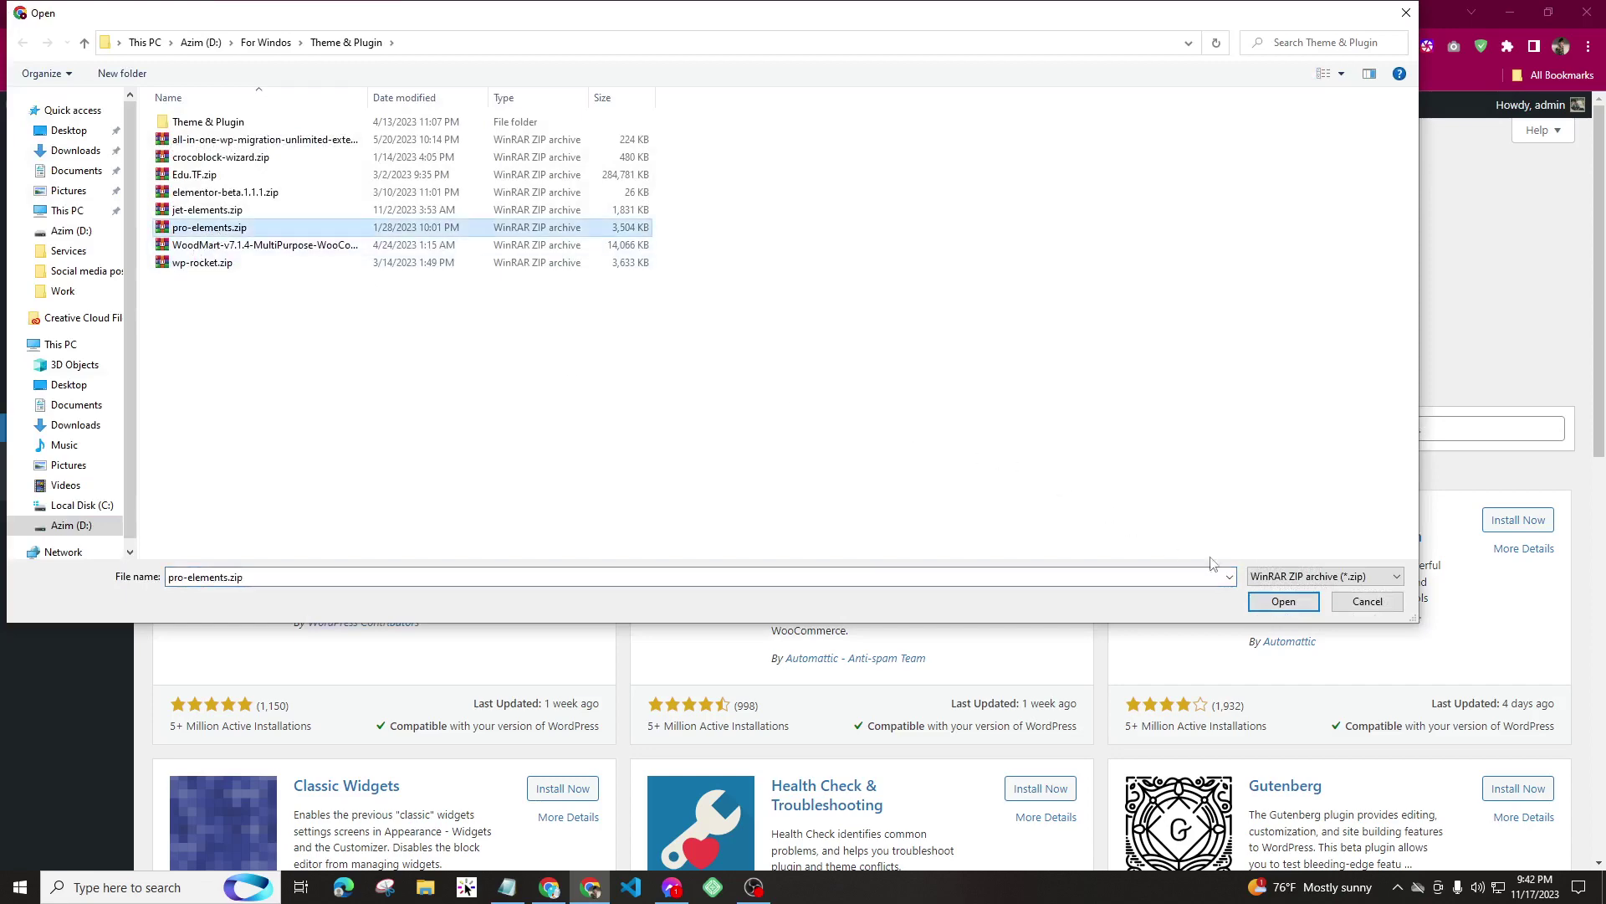
{"action": "left_click", "coordinate": [1283, 602]}
{"action": "left_click", "coordinate": [997, 303]}
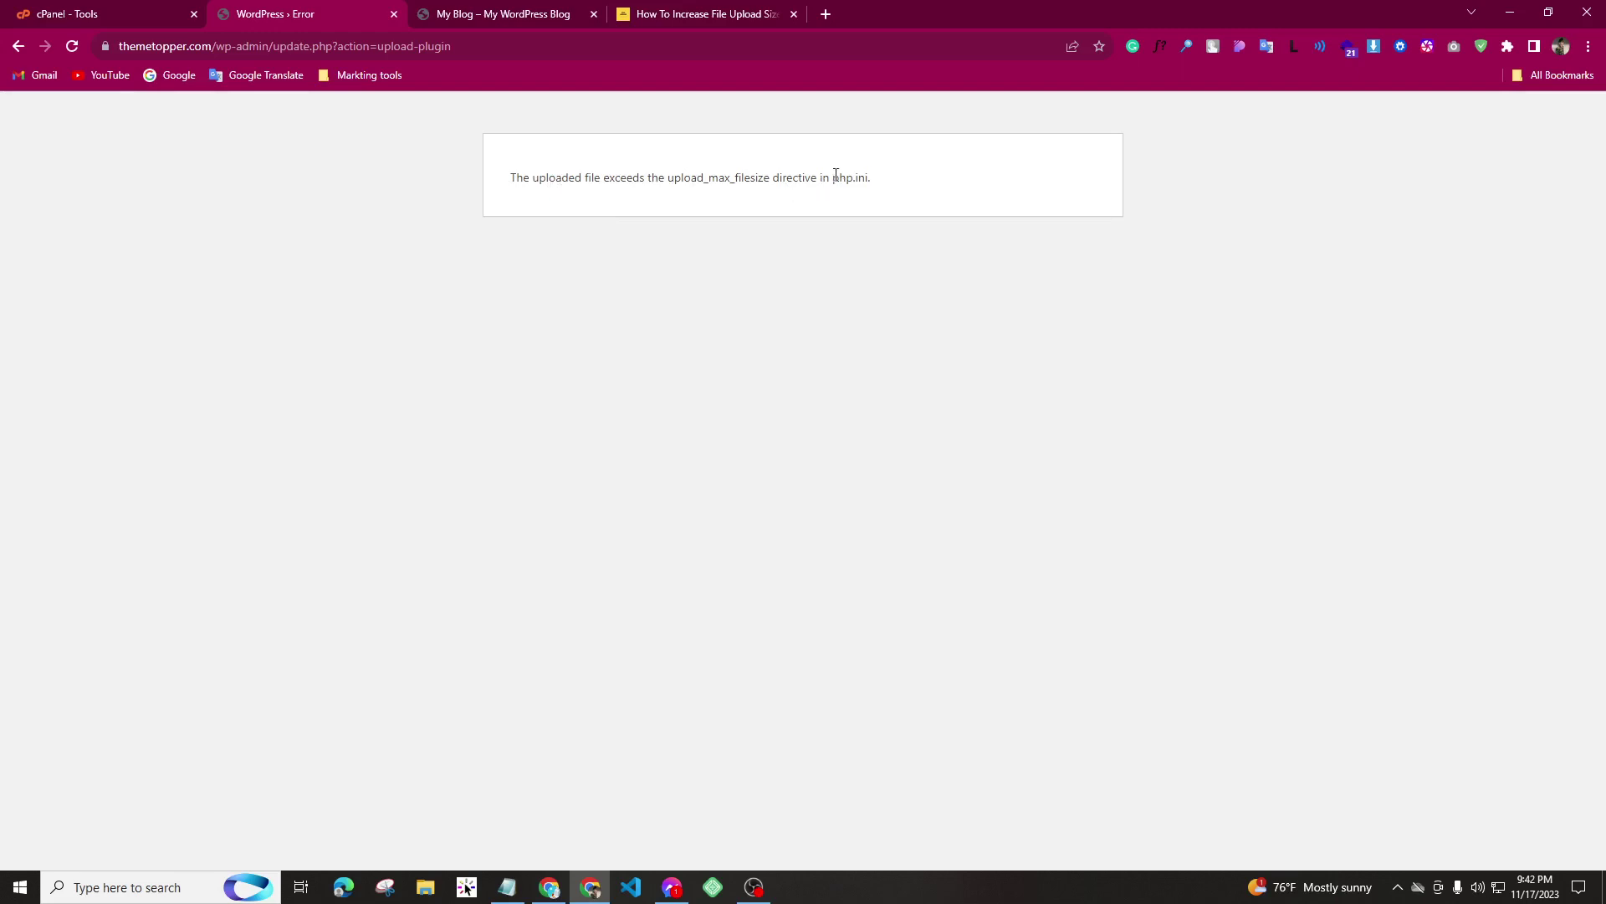
- Read the php.ini upload_max_filesize error, then bring up the 'How To Increase File Upload Size' article
{"action": "left_click_drag", "start_coordinate": [833, 178], "coordinate": [880, 178]}
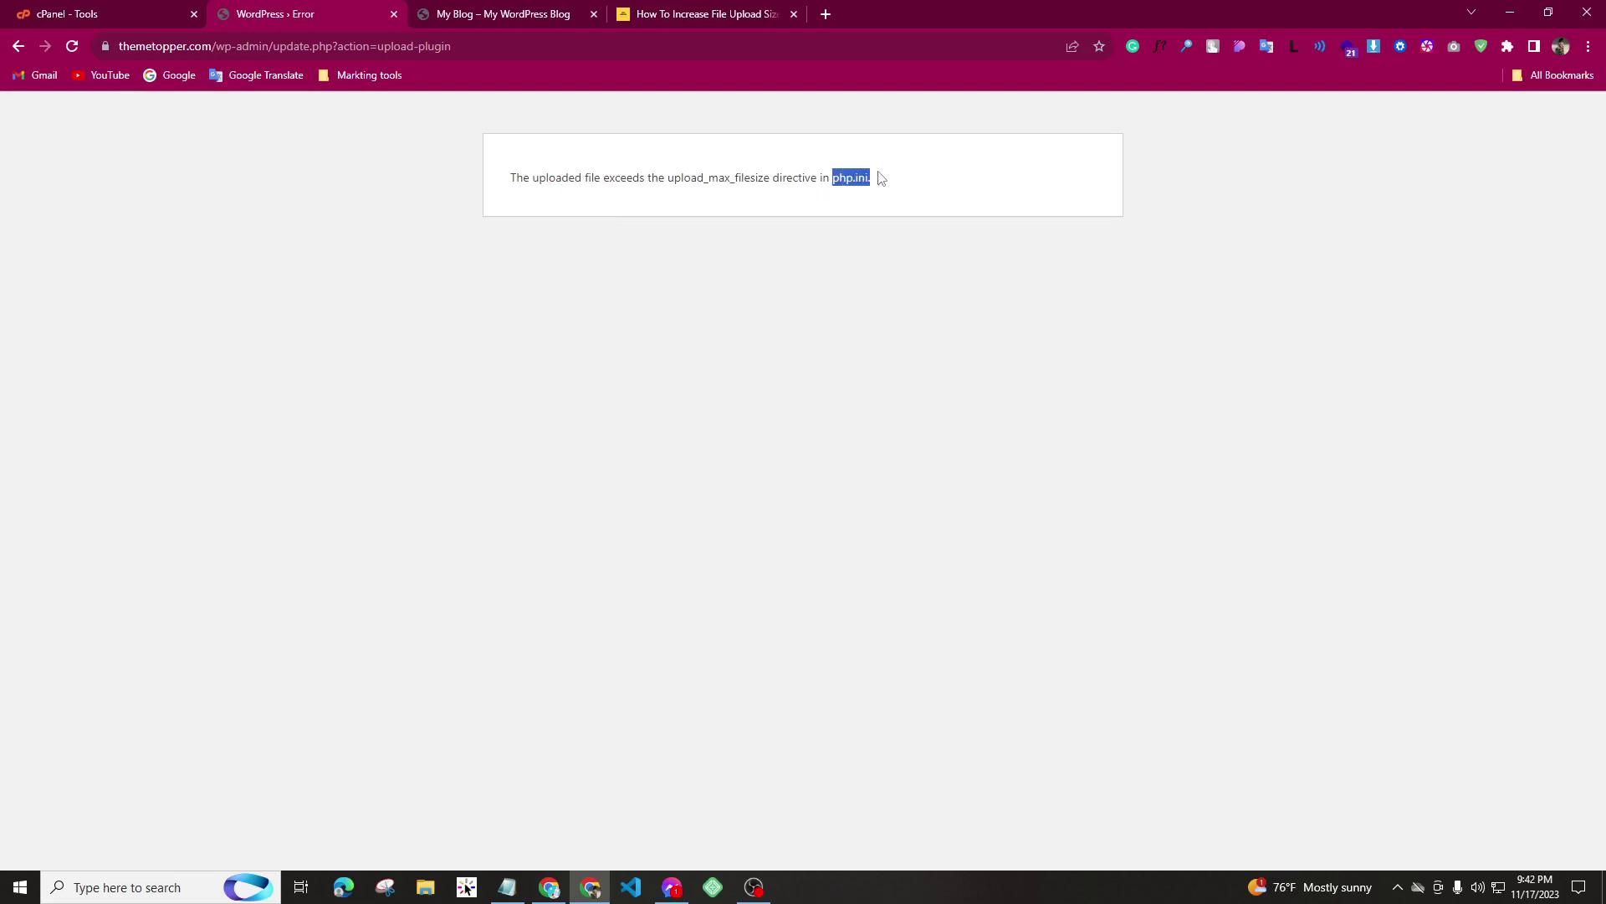
{"action": "left_click", "coordinate": [805, 216]}
{"action": "left_click_drag", "start_coordinate": [506, 187], "coordinate": [989, 229]}
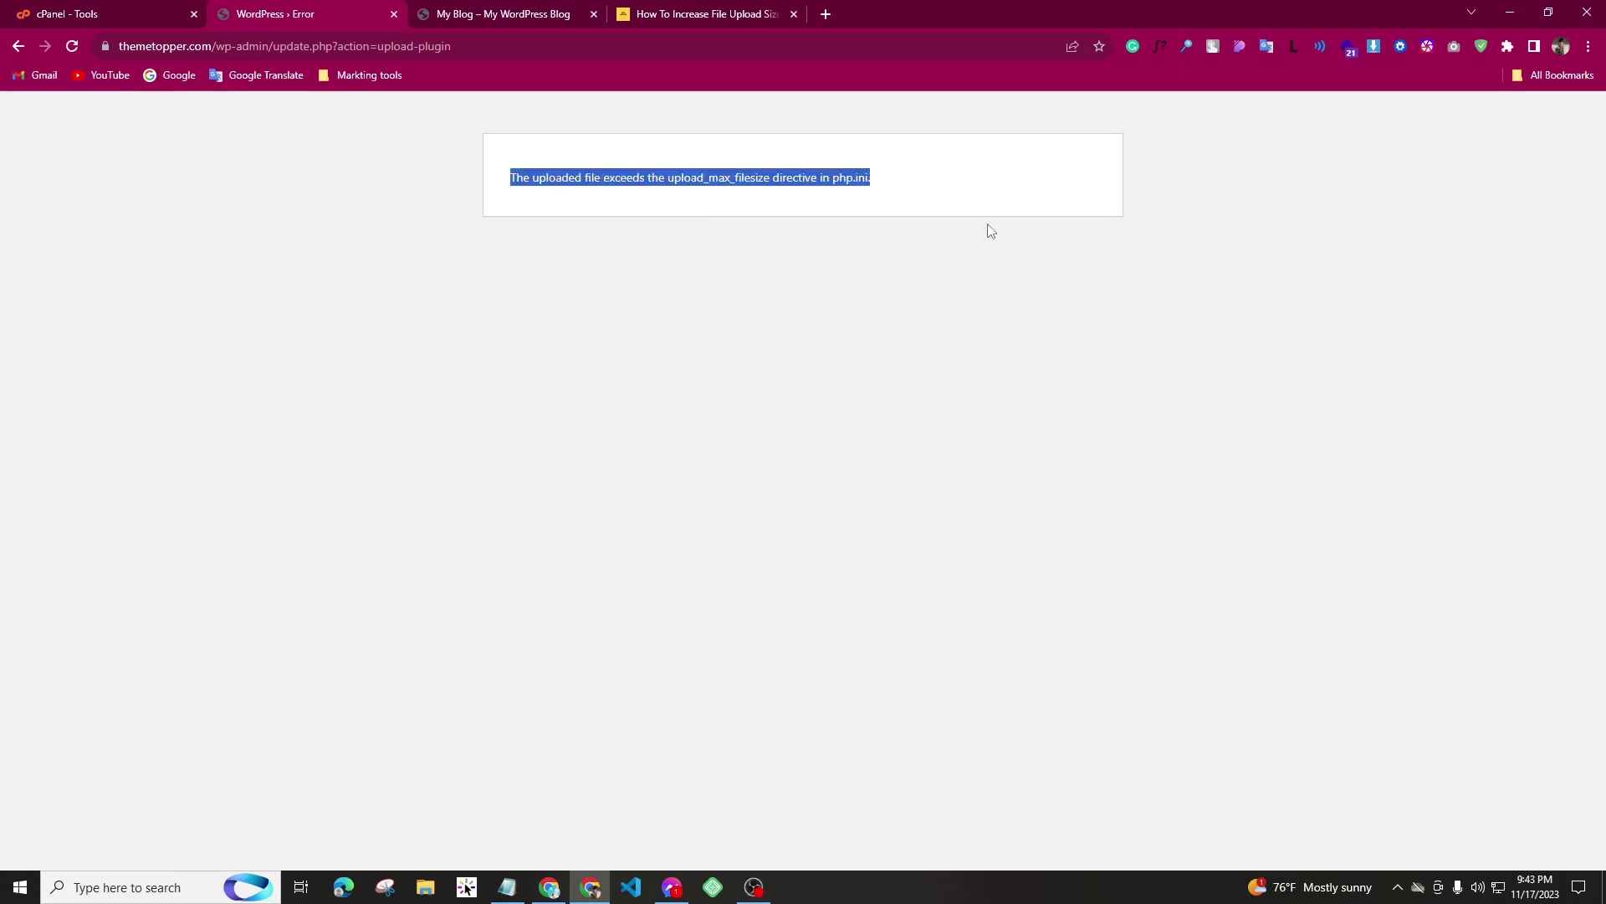
{"action": "left_click", "coordinate": [989, 230]}
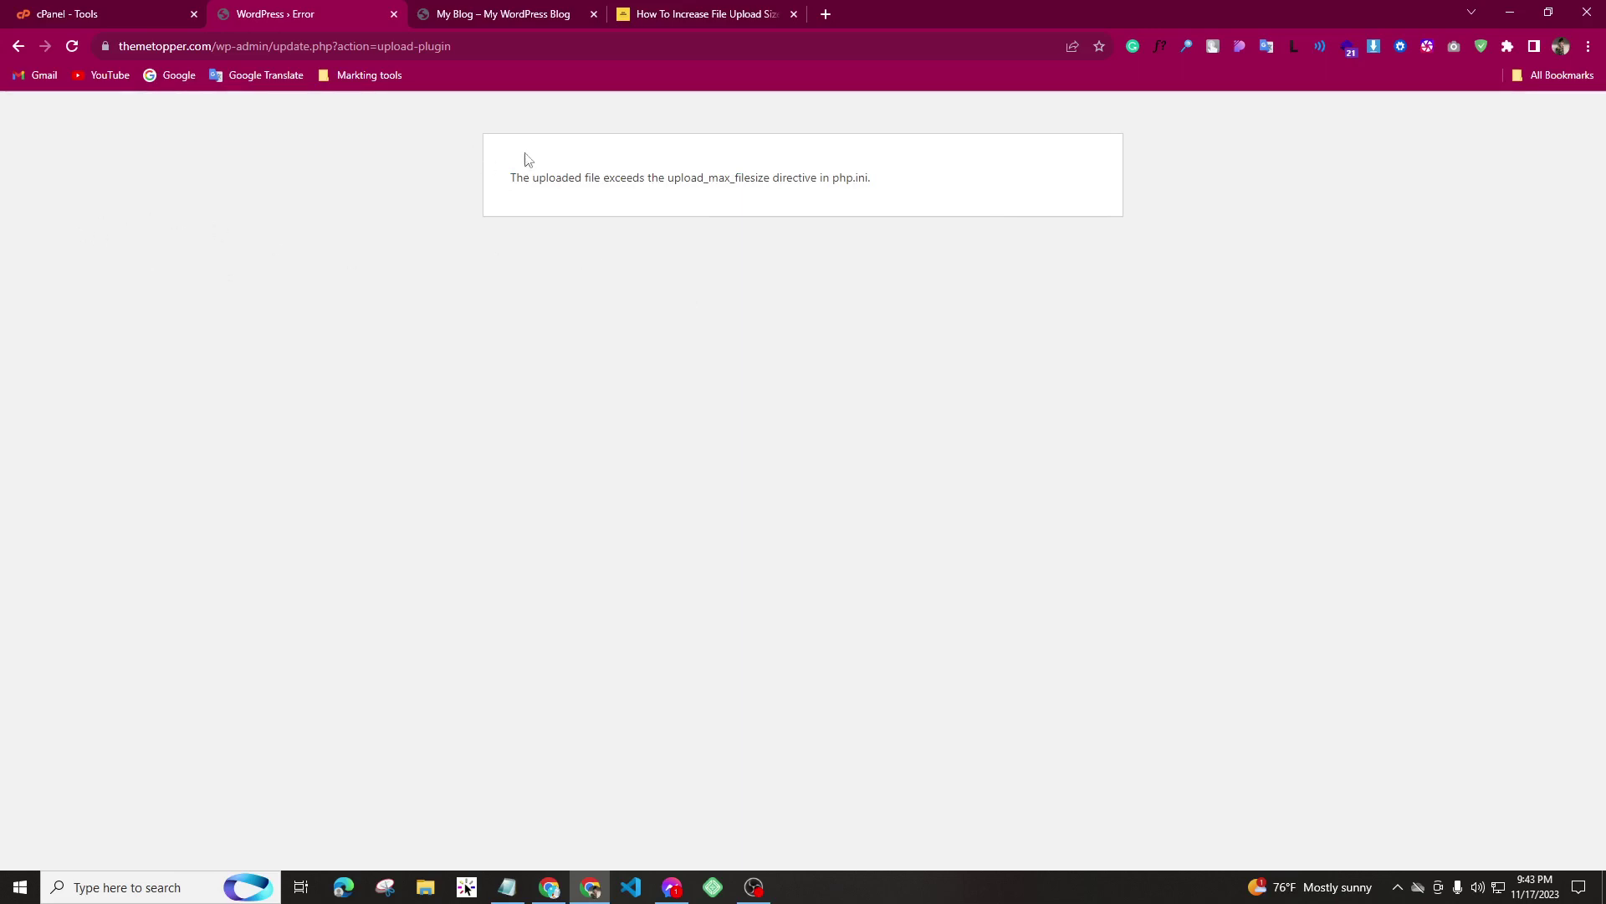
{"action": "left_click", "coordinate": [645, 13]}
- Review the article's php.ini codes heading and its code block of upload-limit settings
{"action": "scroll", "coordinate": [370, 422], "scroll_direction": "up", "scroll_amount": 2}
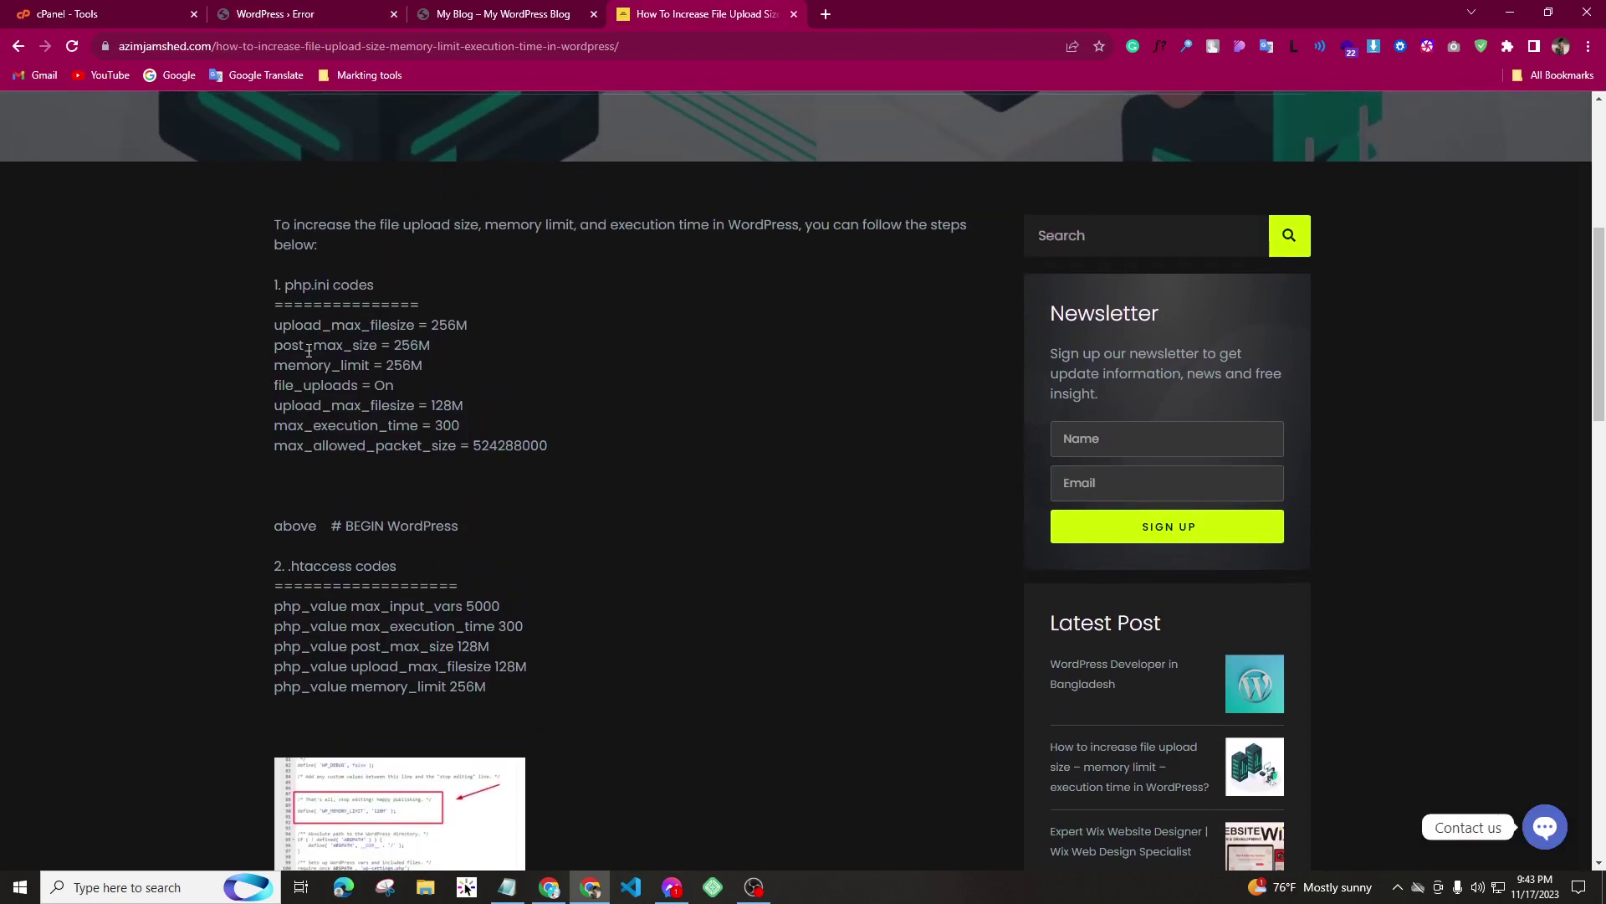
{"action": "scroll", "coordinate": [309, 351], "scroll_direction": "down", "scroll_amount": 3}
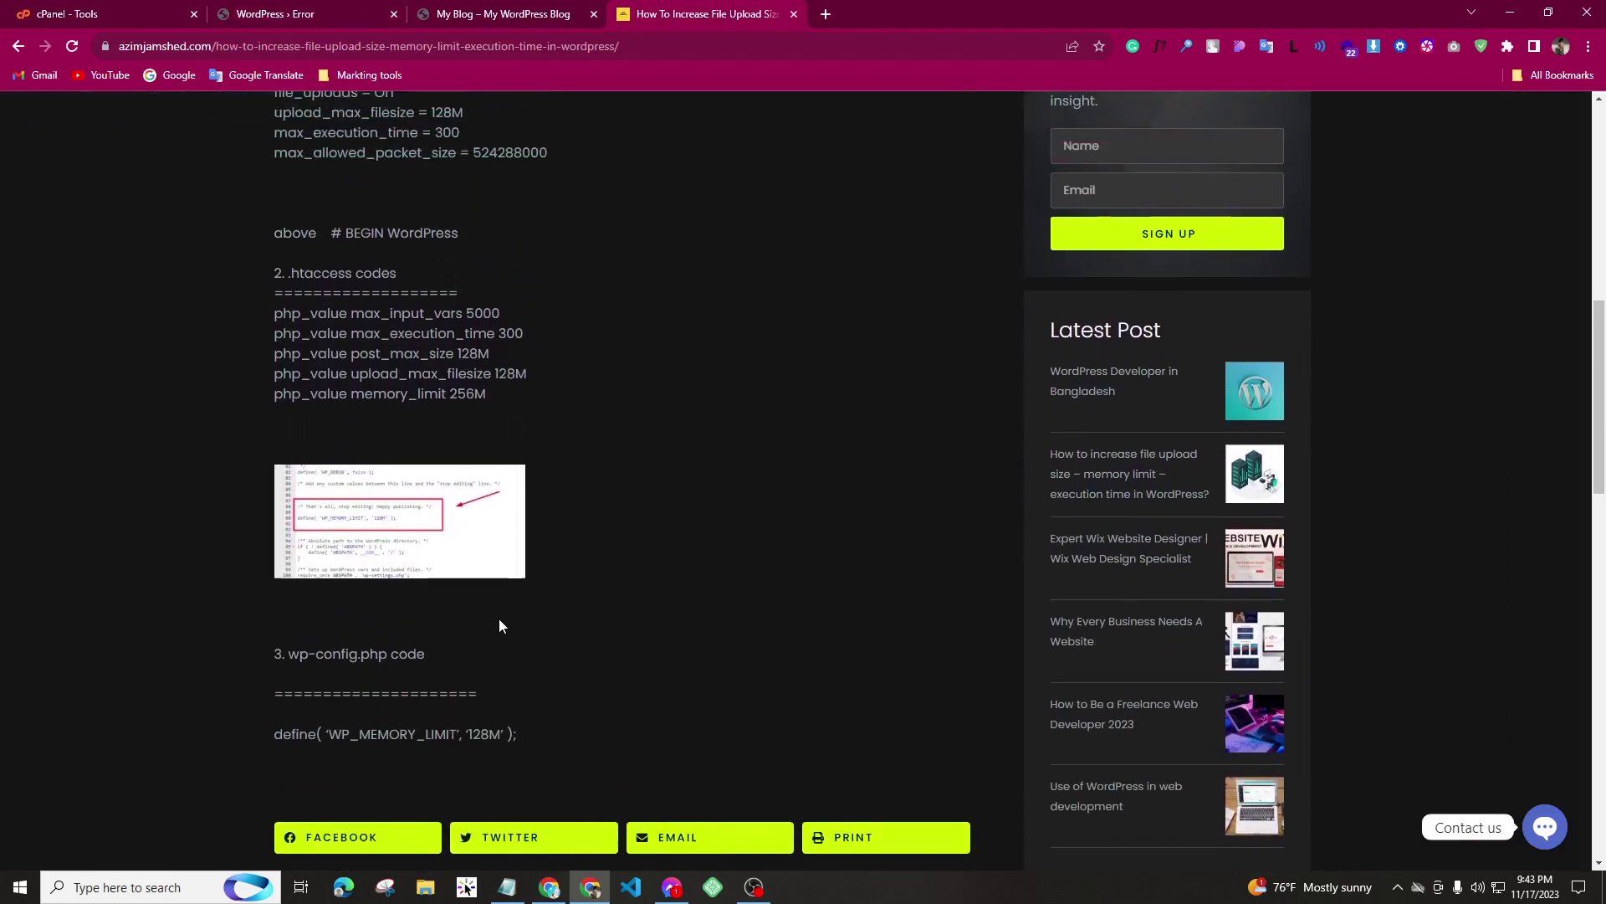
{"action": "scroll", "coordinate": [500, 626], "scroll_direction": "up", "scroll_amount": 3}
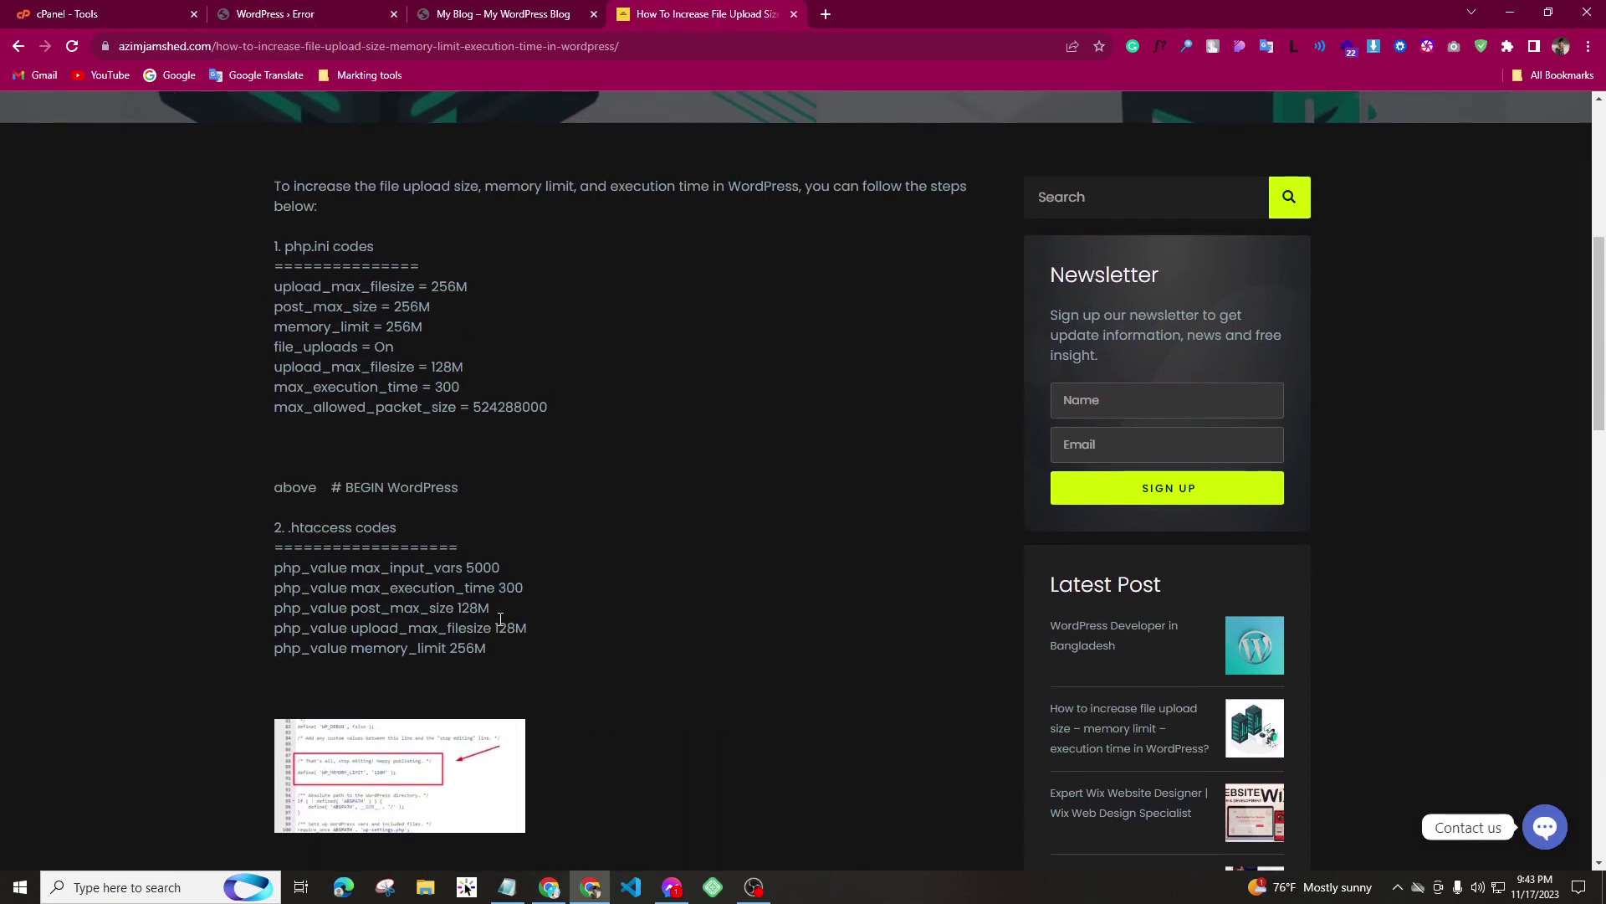
{"action": "scroll", "coordinate": [500, 617], "scroll_direction": "up", "scroll_amount": 1}
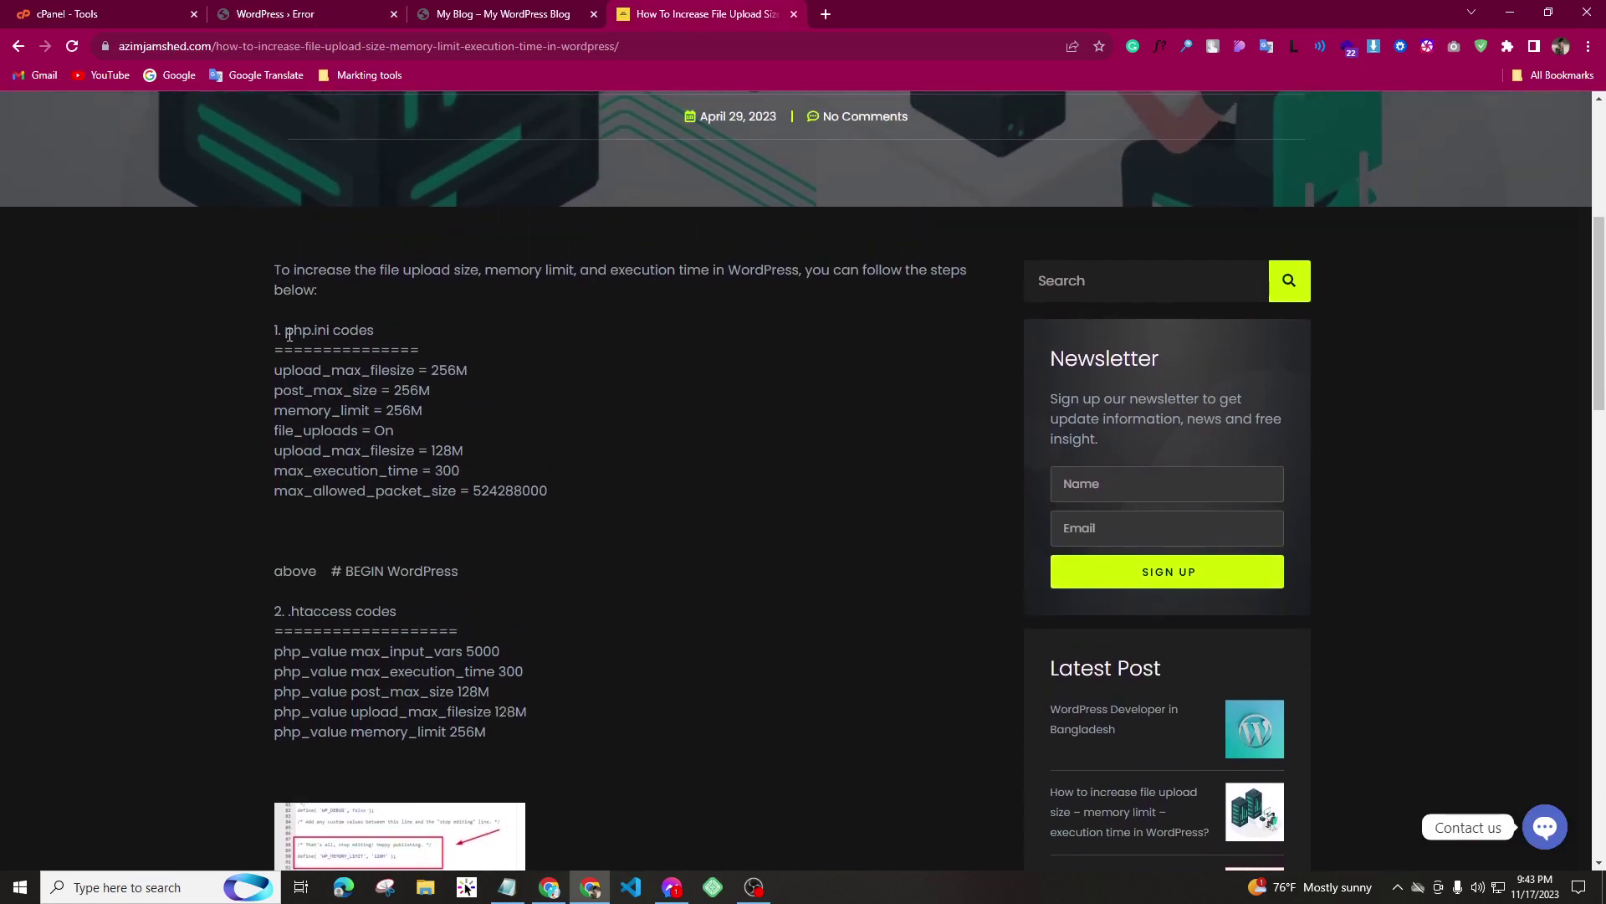
{"action": "left_click_drag", "start_coordinate": [289, 335], "coordinate": [330, 332]}
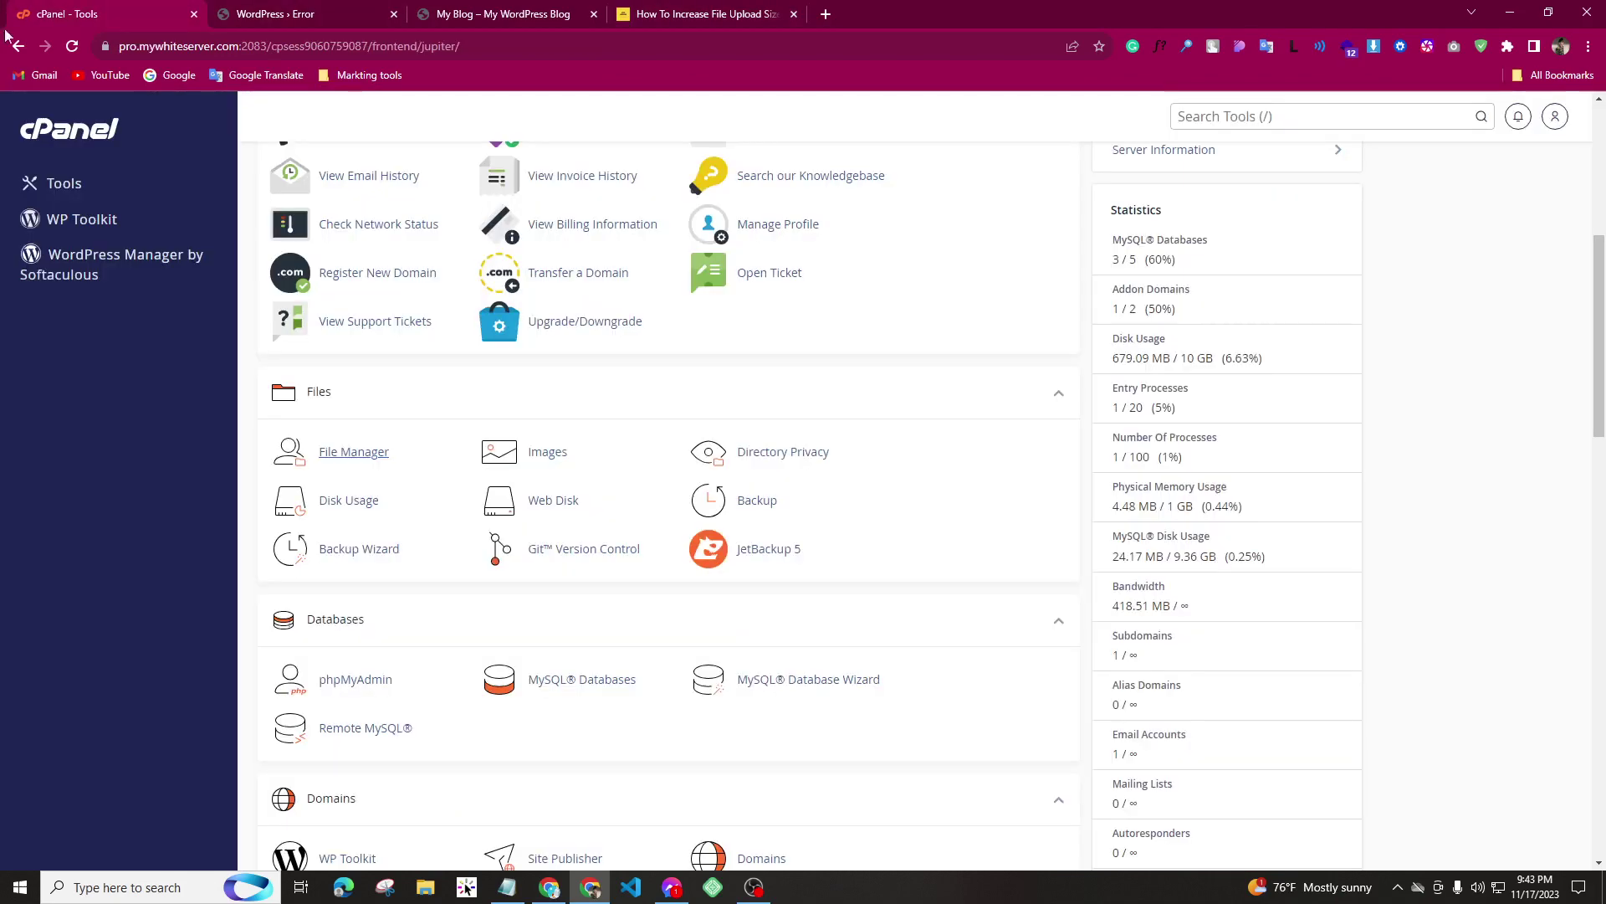
{"action": "left_click", "coordinate": [67, 15]}
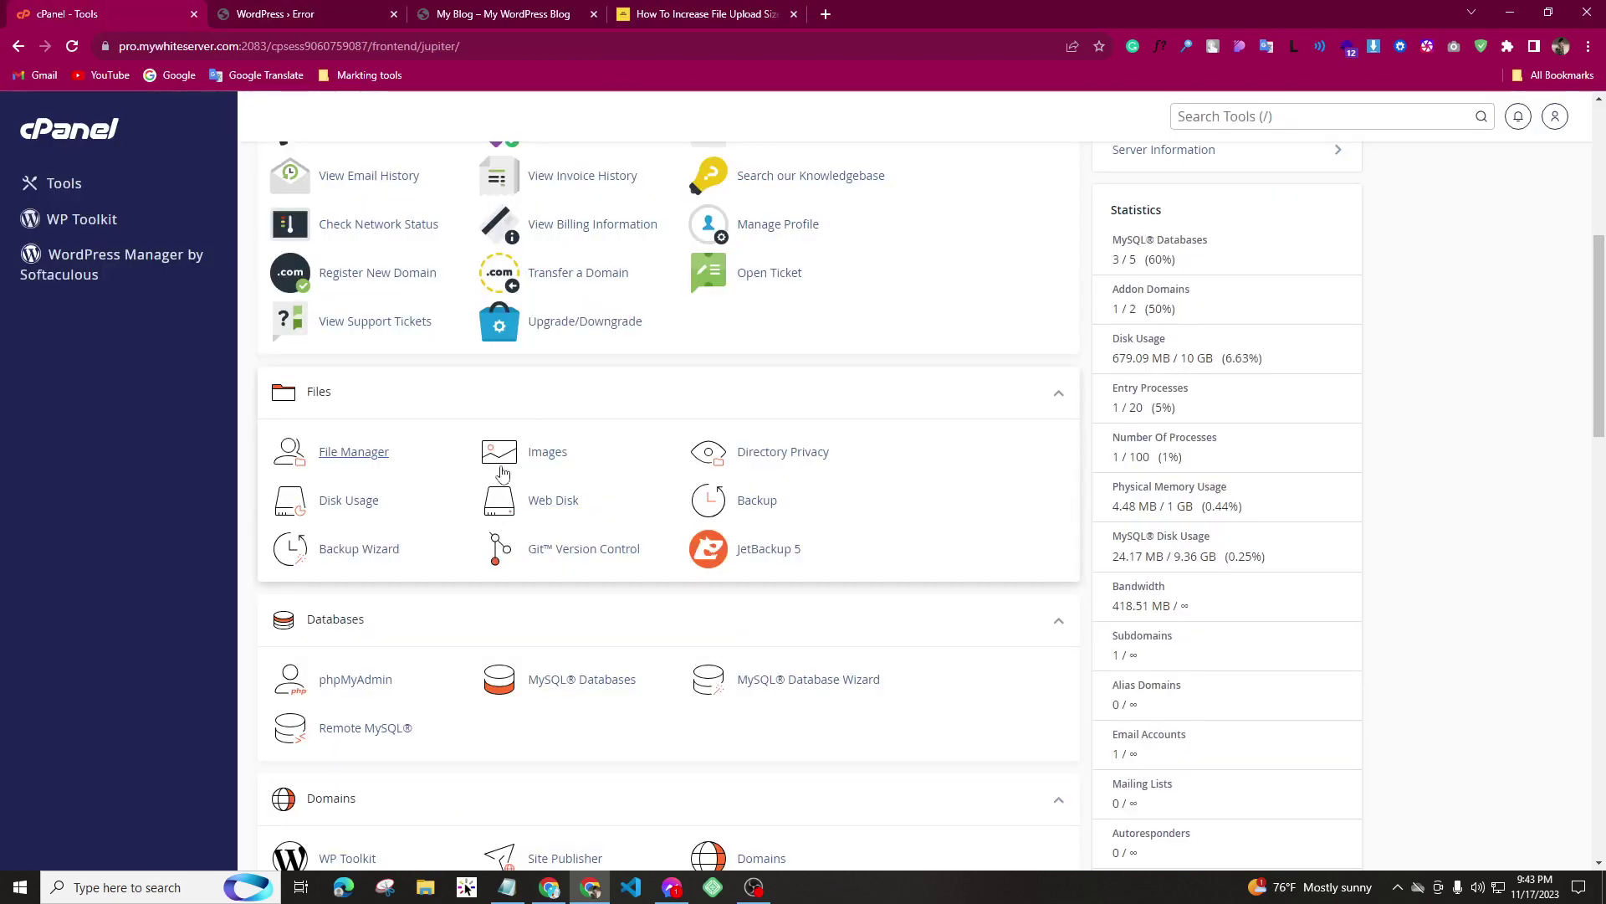
{"action": "left_click", "coordinate": [671, 17]}
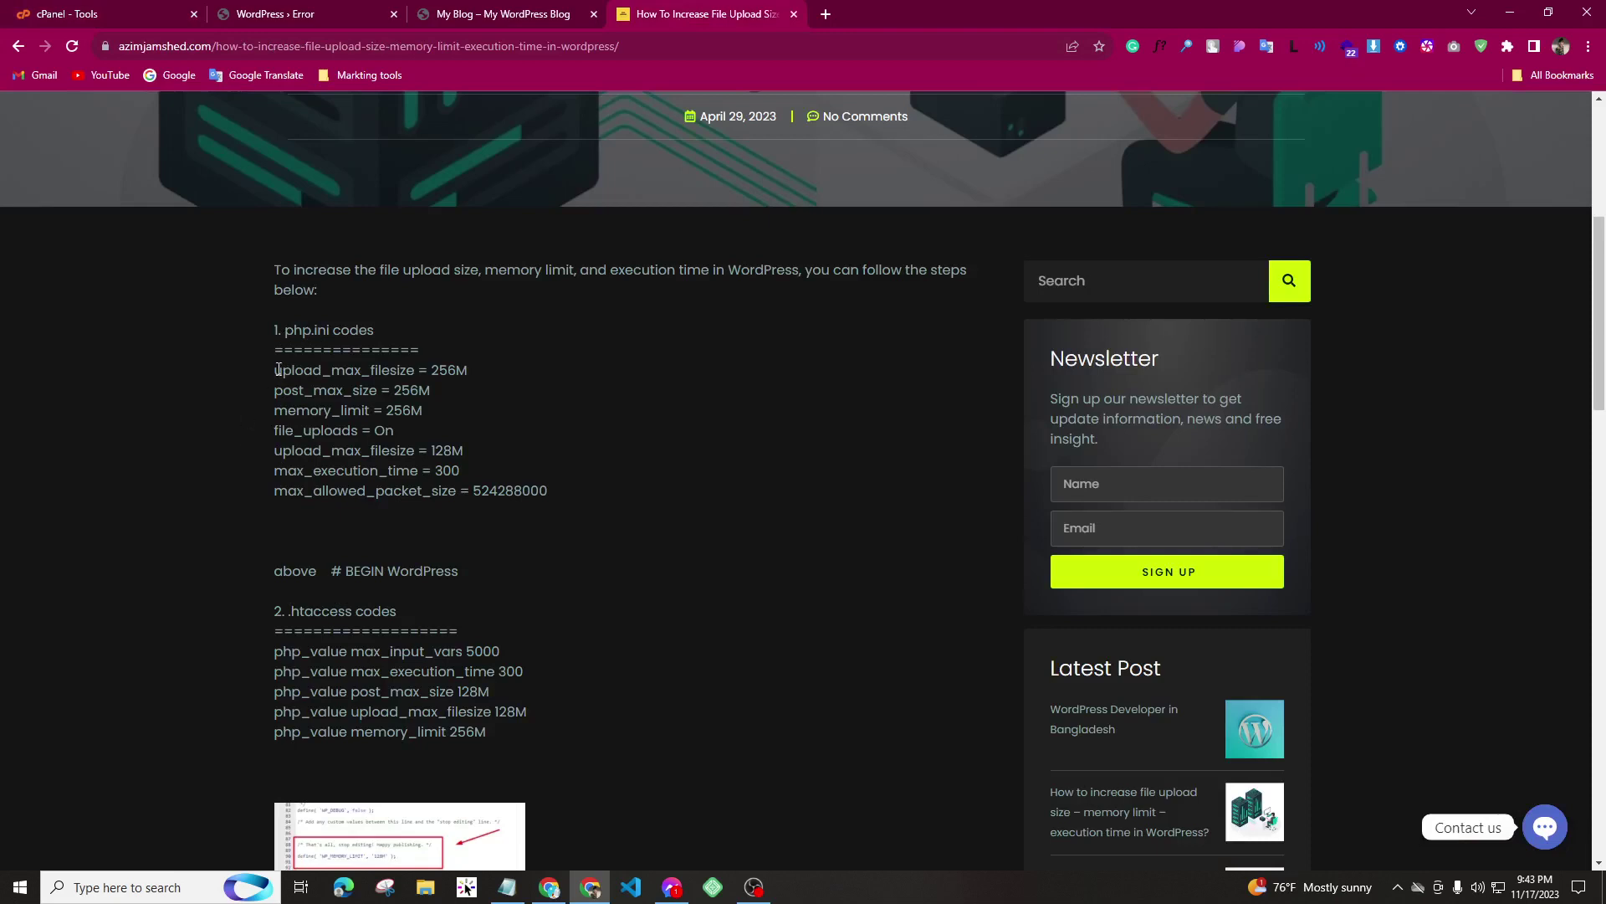
{"action": "left_click_drag", "start_coordinate": [276, 369], "coordinate": [566, 530]}
{"action": "left_click", "coordinate": [364, 479]}
- Create an empty php.ini in File Manager's themetopper.com folder and open it for editing
{"action": "left_click", "coordinate": [32, 5]}
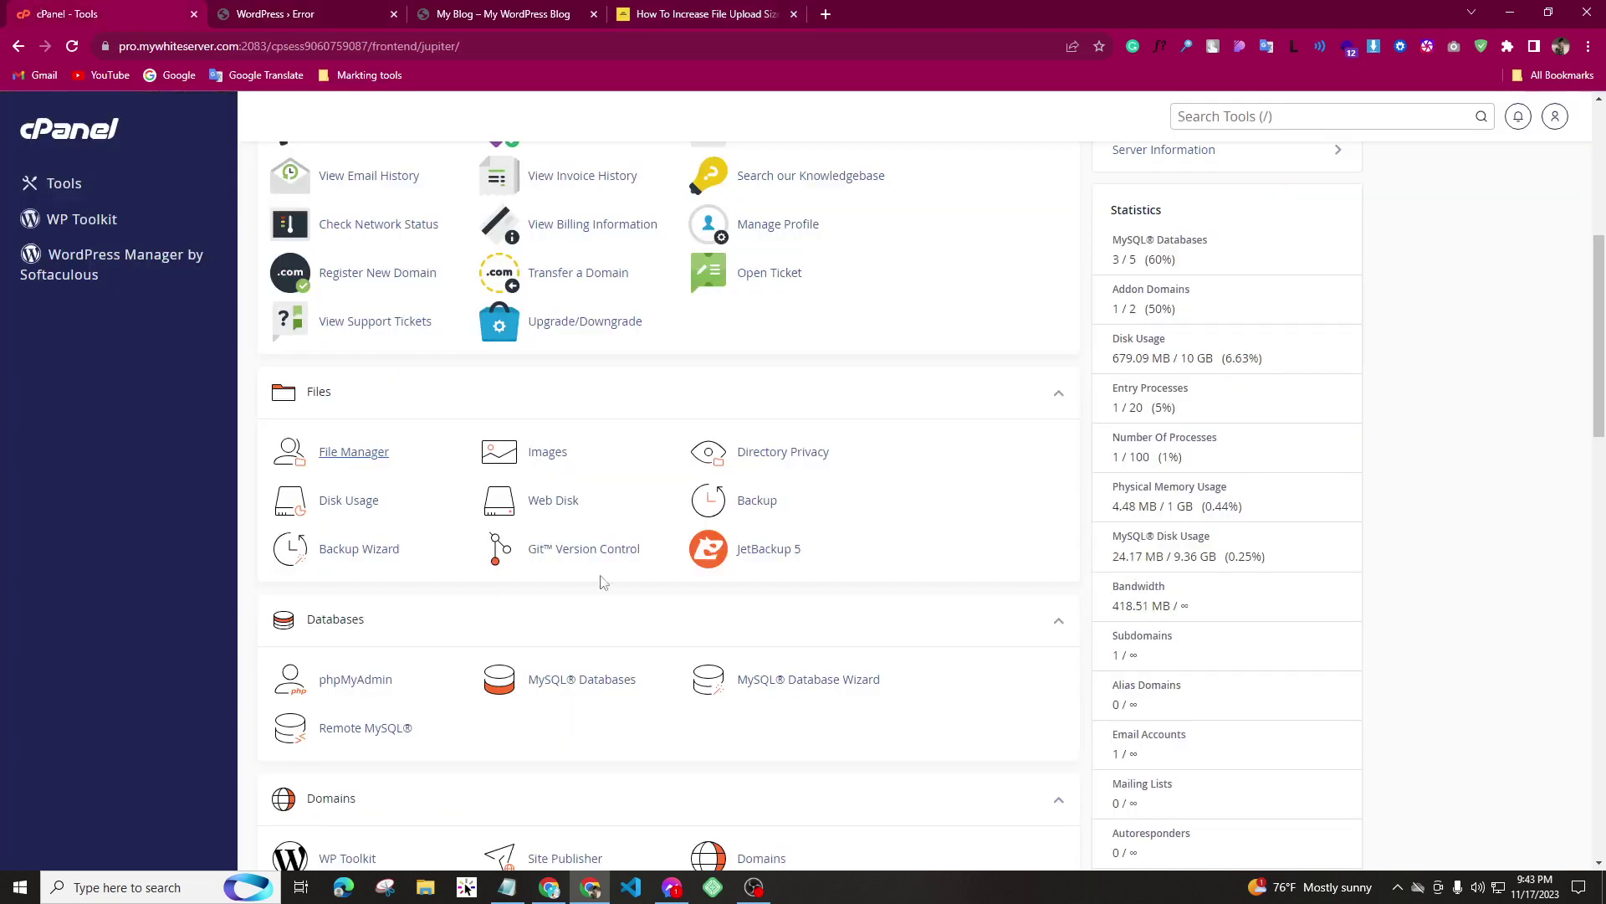
{"action": "left_click", "coordinate": [371, 456]}
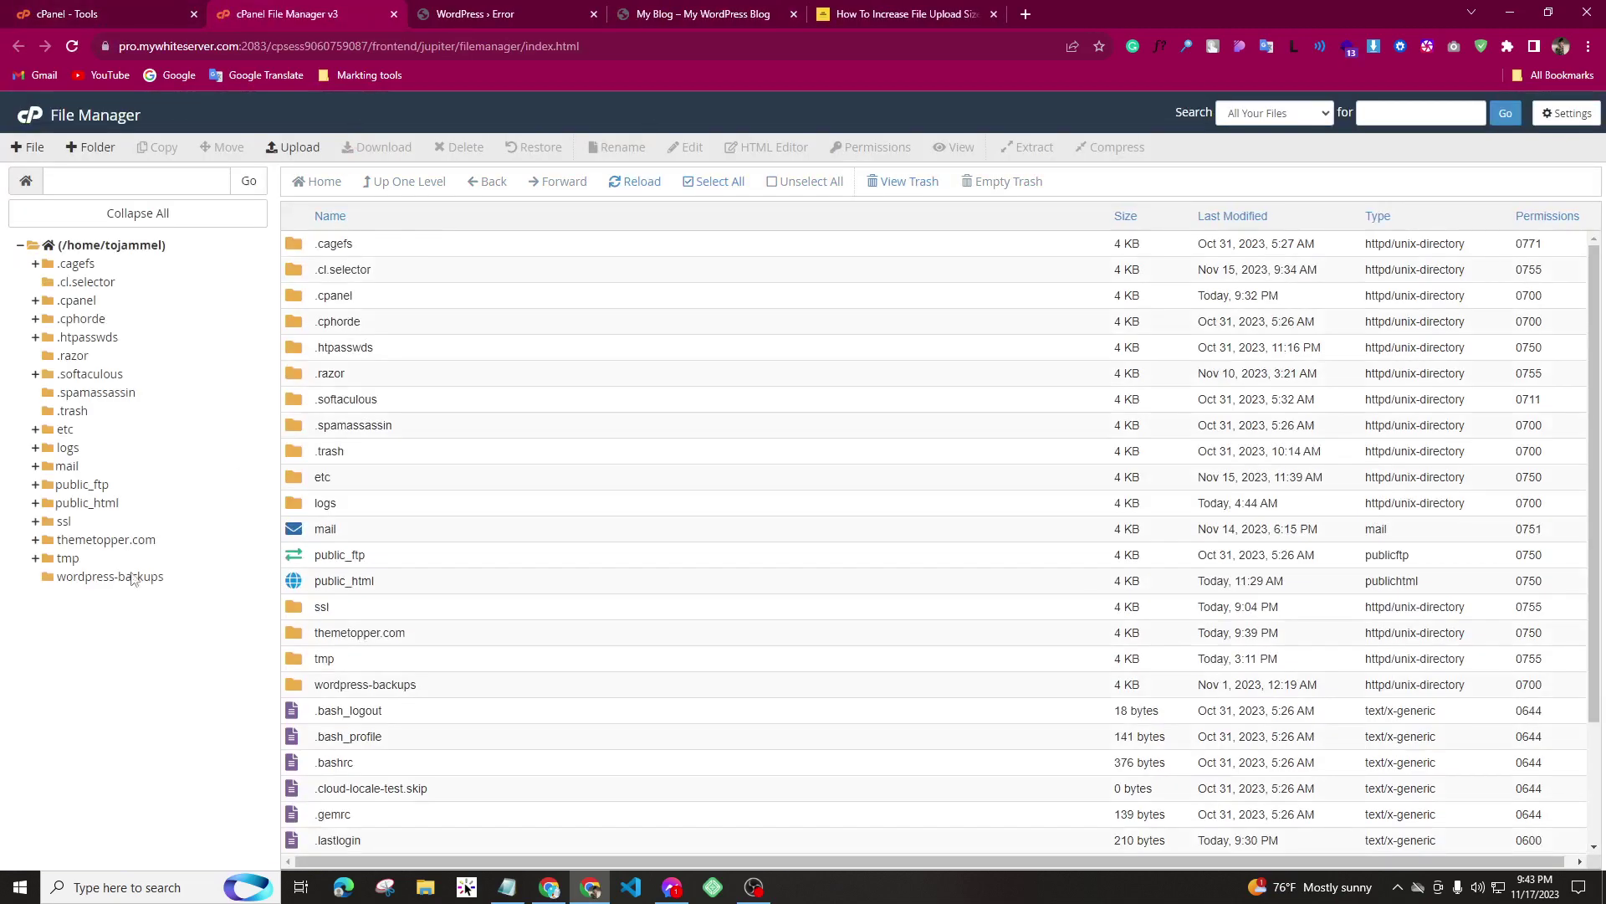
{"action": "left_click", "coordinate": [108, 539]}
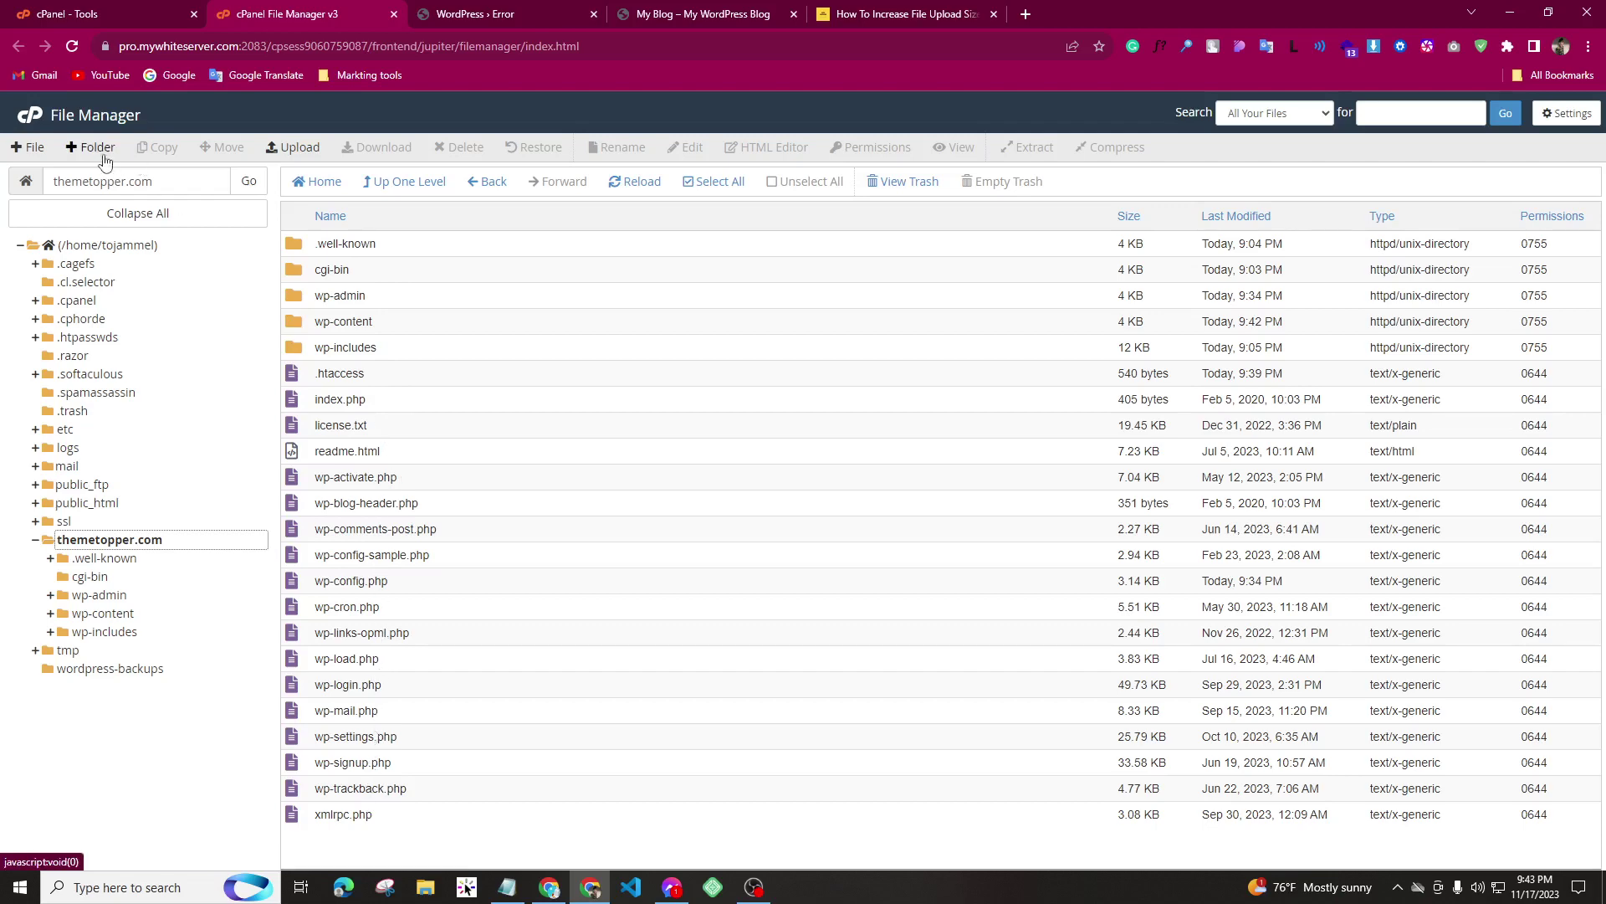
{"action": "left_click", "coordinate": [32, 150]}
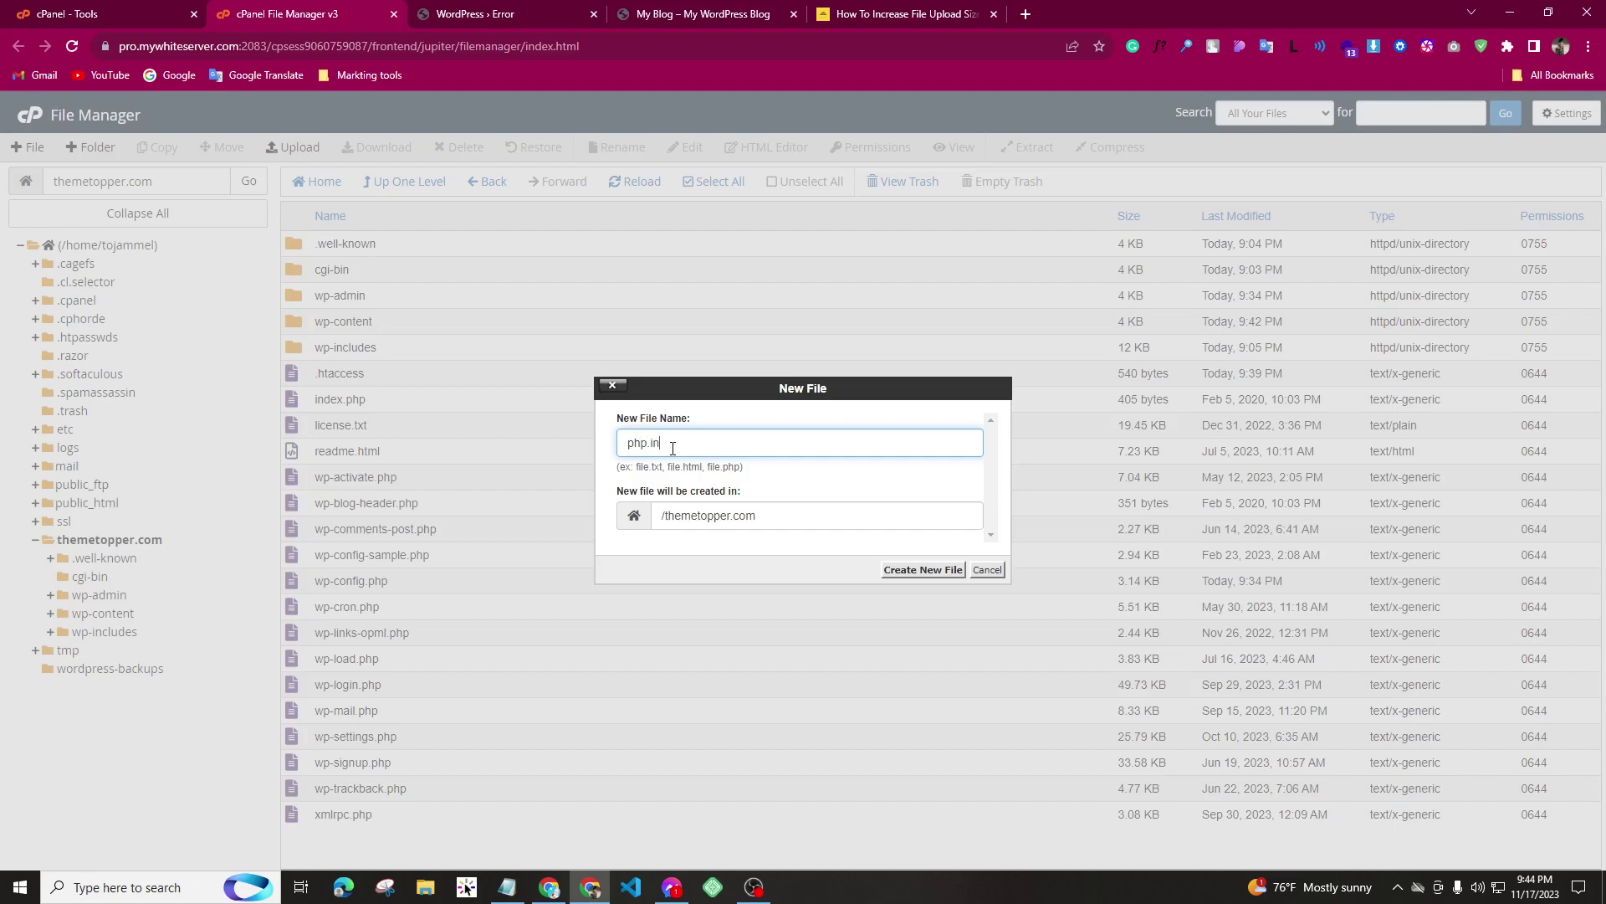
{"action": "key", "text": "Return"}
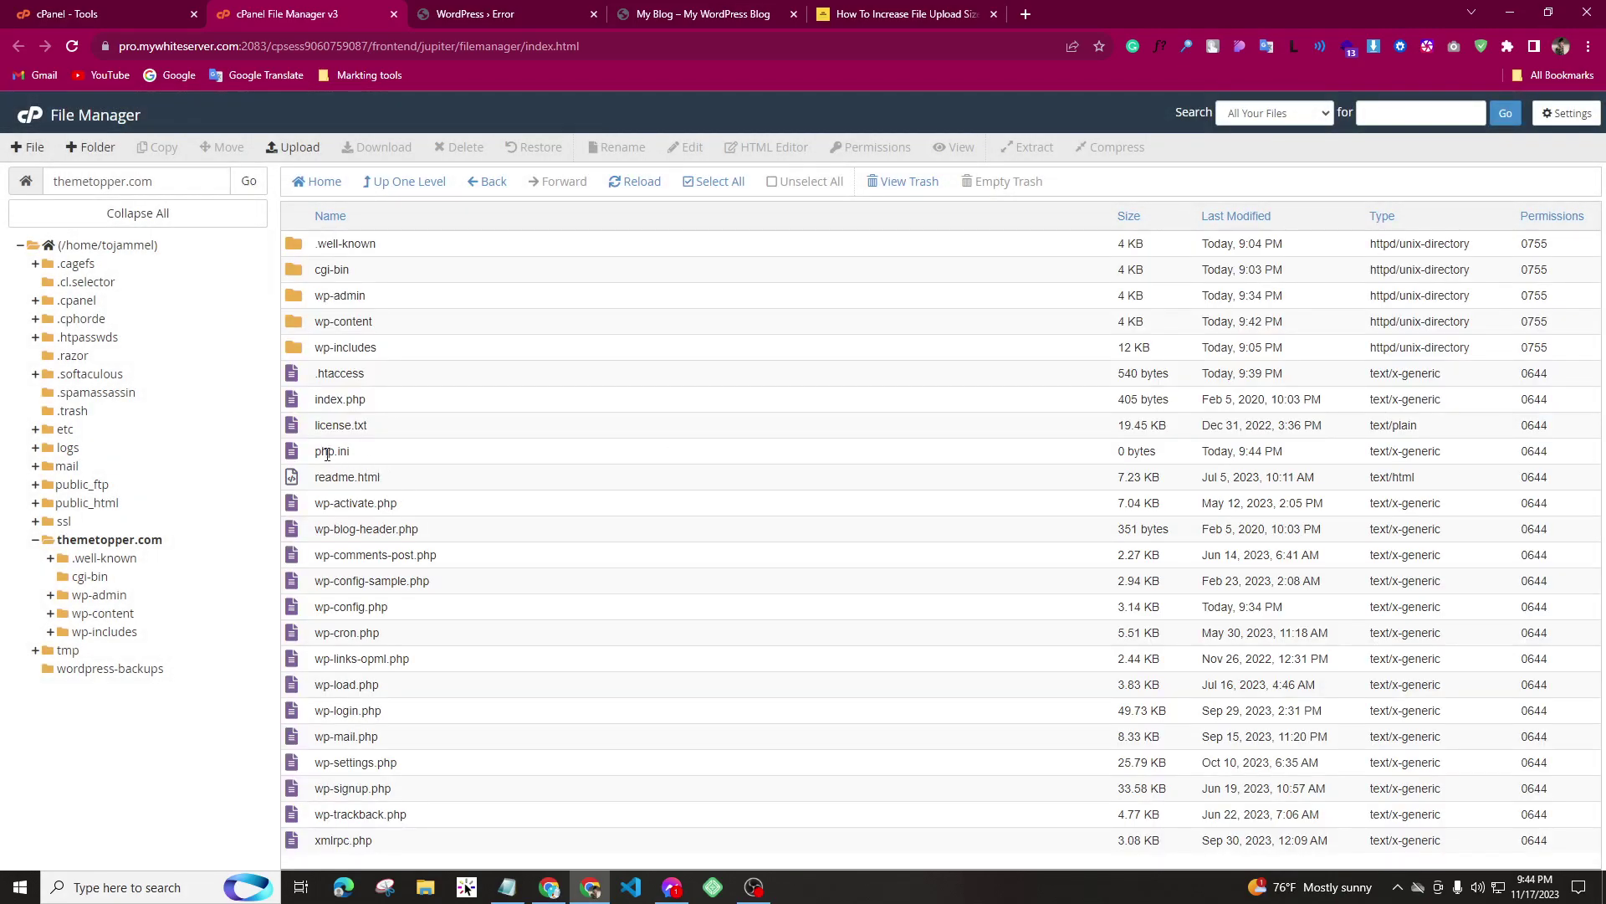
{"action": "left_click", "coordinate": [382, 459]}
{"action": "right_click", "coordinate": [381, 458]}
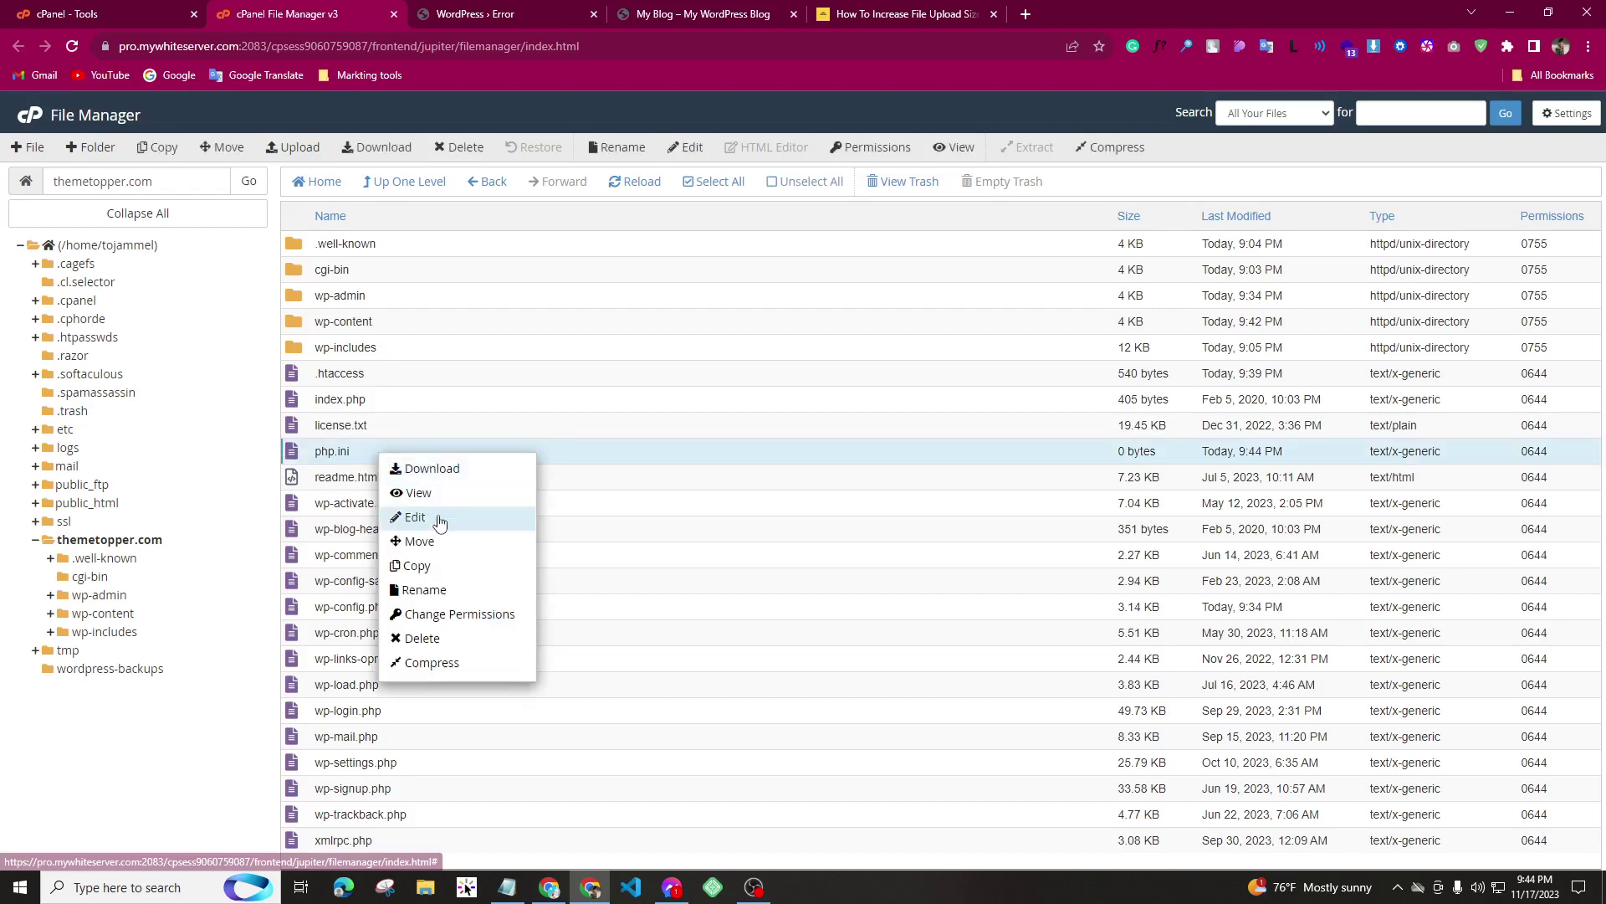
{"action": "left_click", "coordinate": [439, 519]}
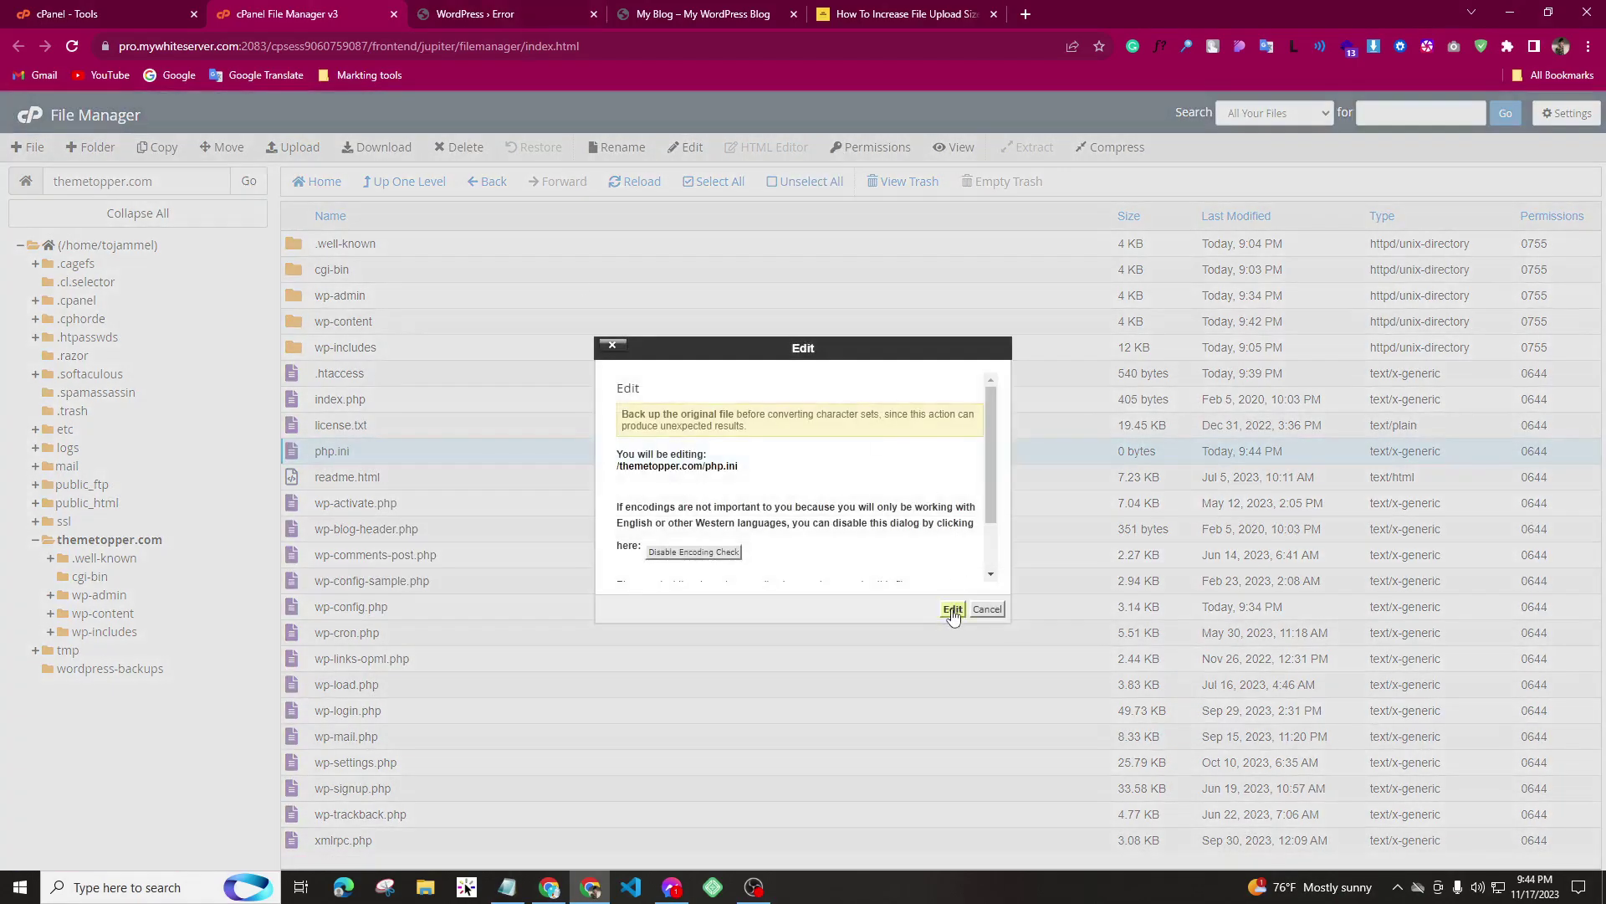
- Paste the article's seven php.ini lines, including upload_max_filesize = 256M, into php.ini and save
{"action": "left_click", "coordinate": [953, 608]}
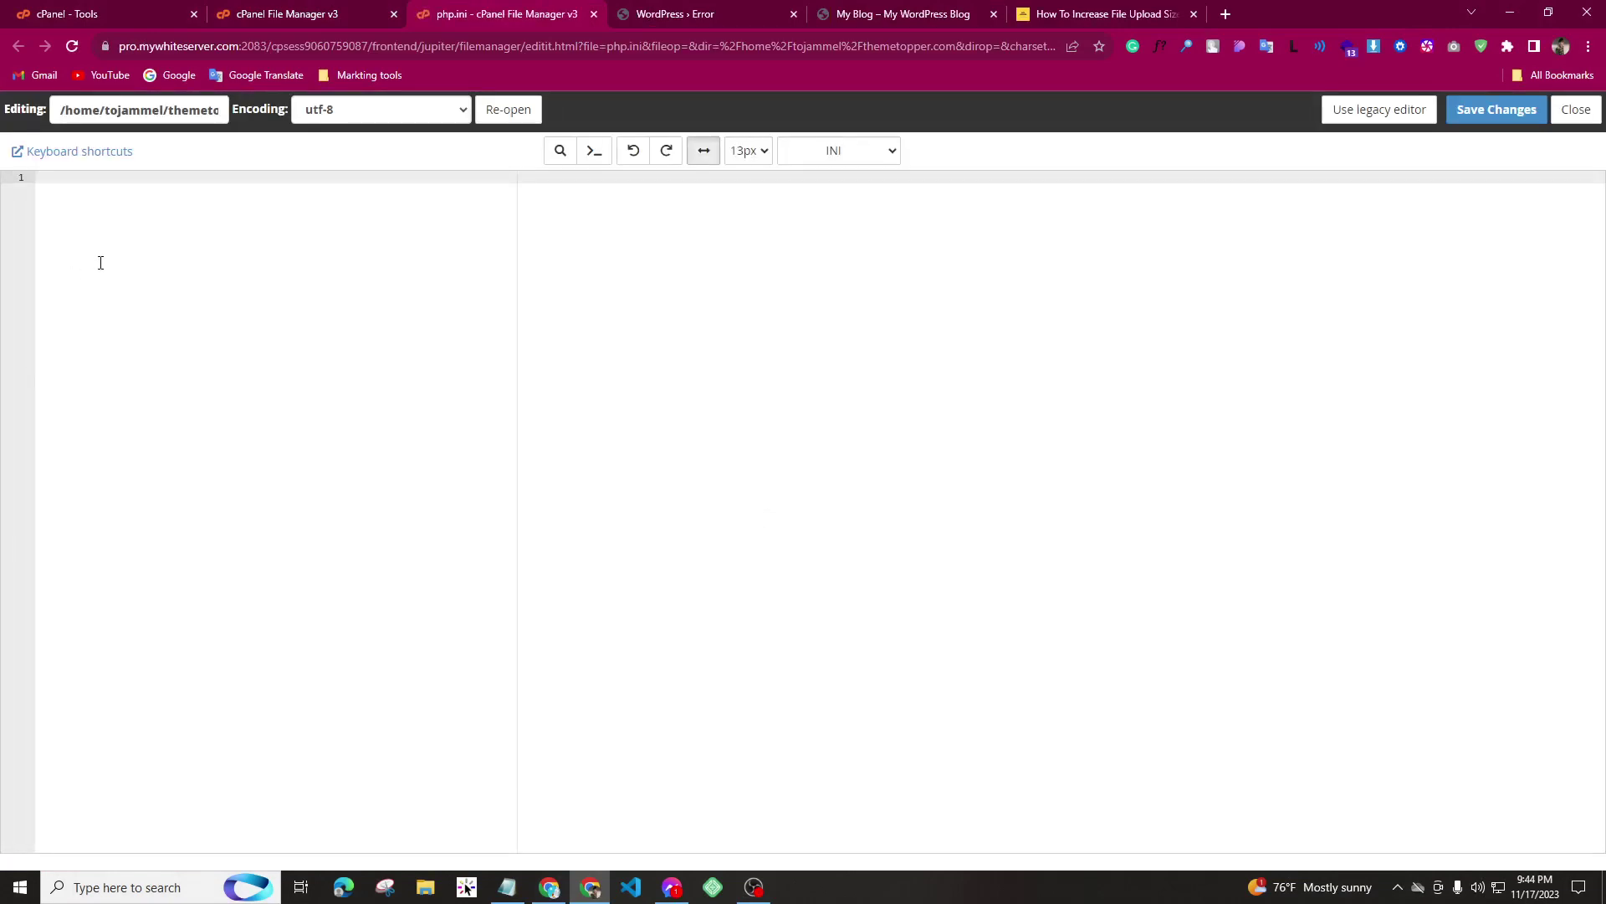
{"action": "left_click", "coordinate": [1110, 11]}
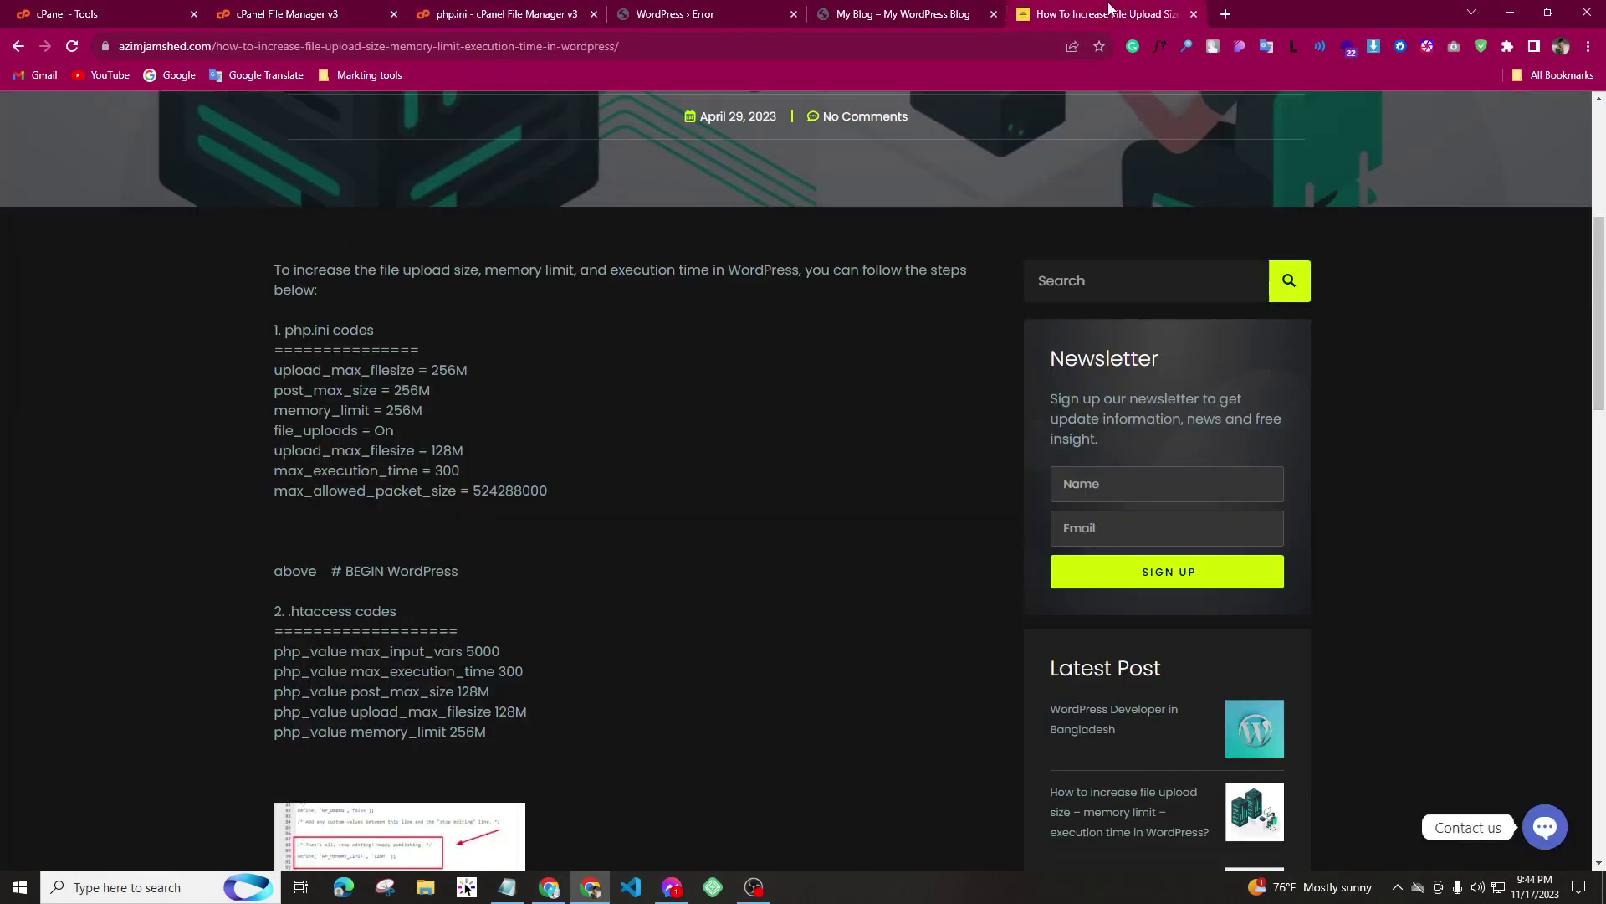
{"action": "left_click_drag", "start_coordinate": [268, 370], "coordinate": [569, 496]}
{"action": "key", "text": "ctrl+c"}
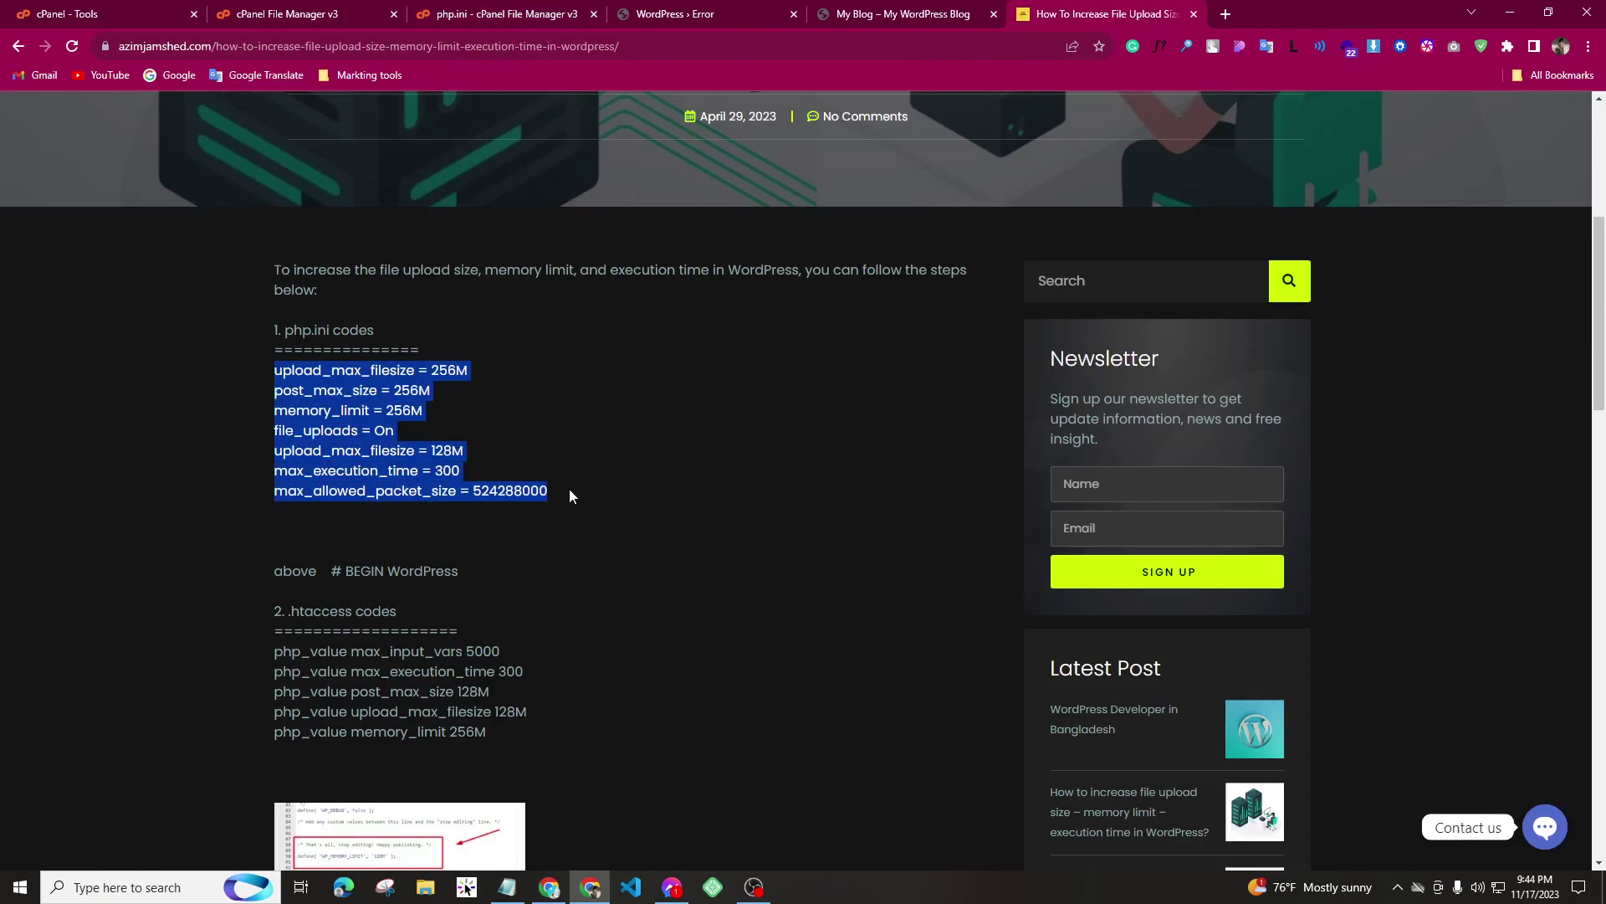
{"action": "left_click", "coordinate": [512, 12]}
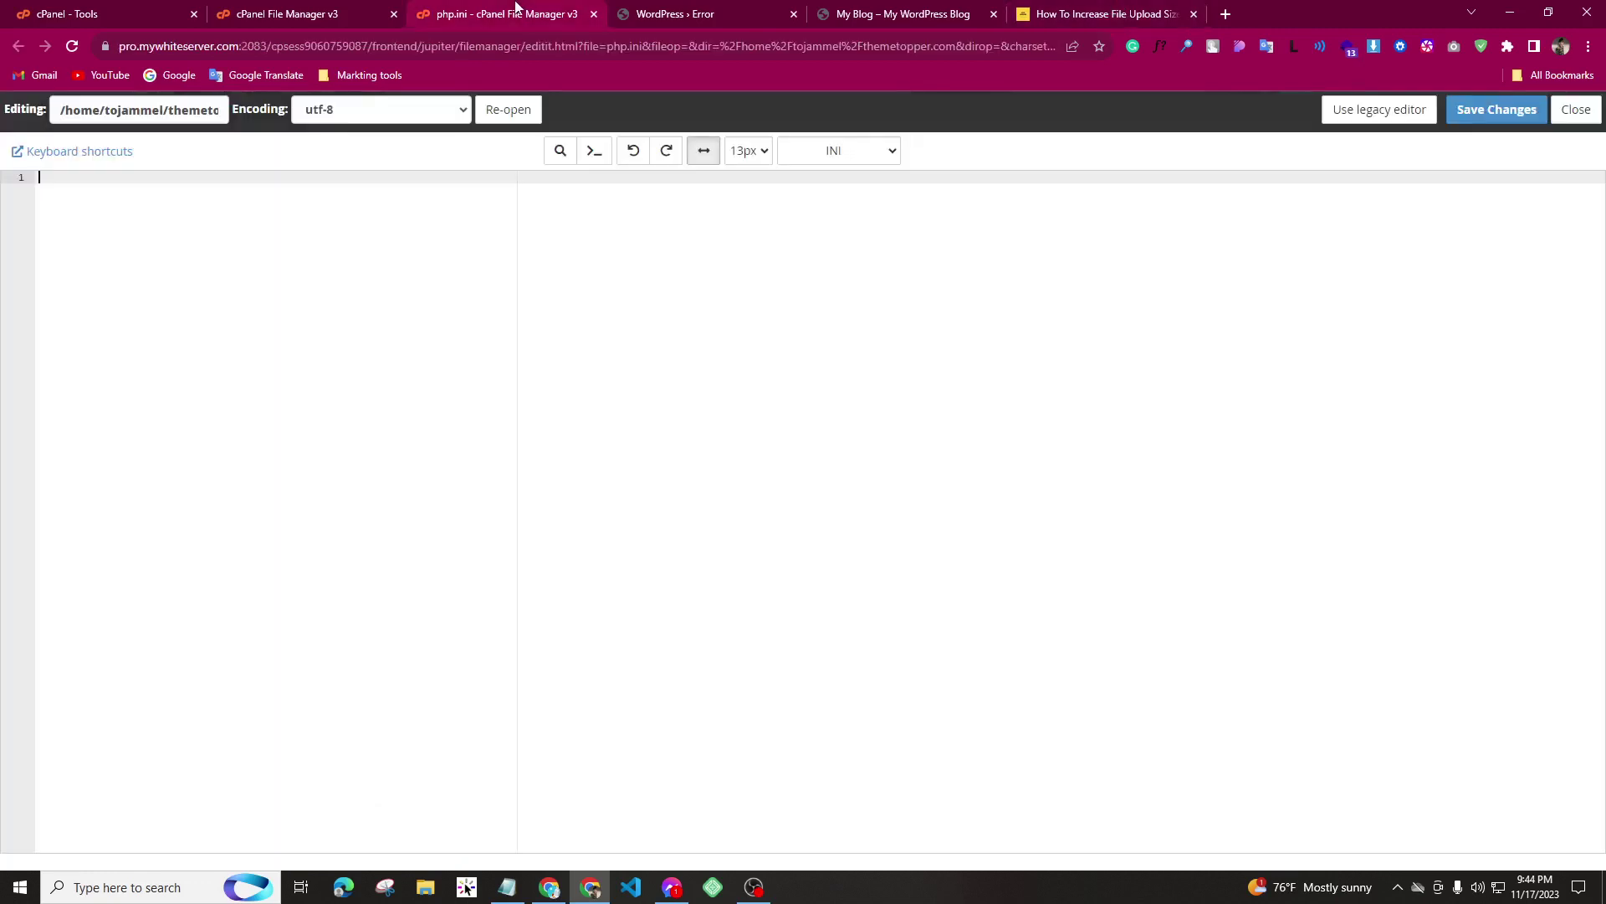
{"action": "key", "text": "ctrl+v"}
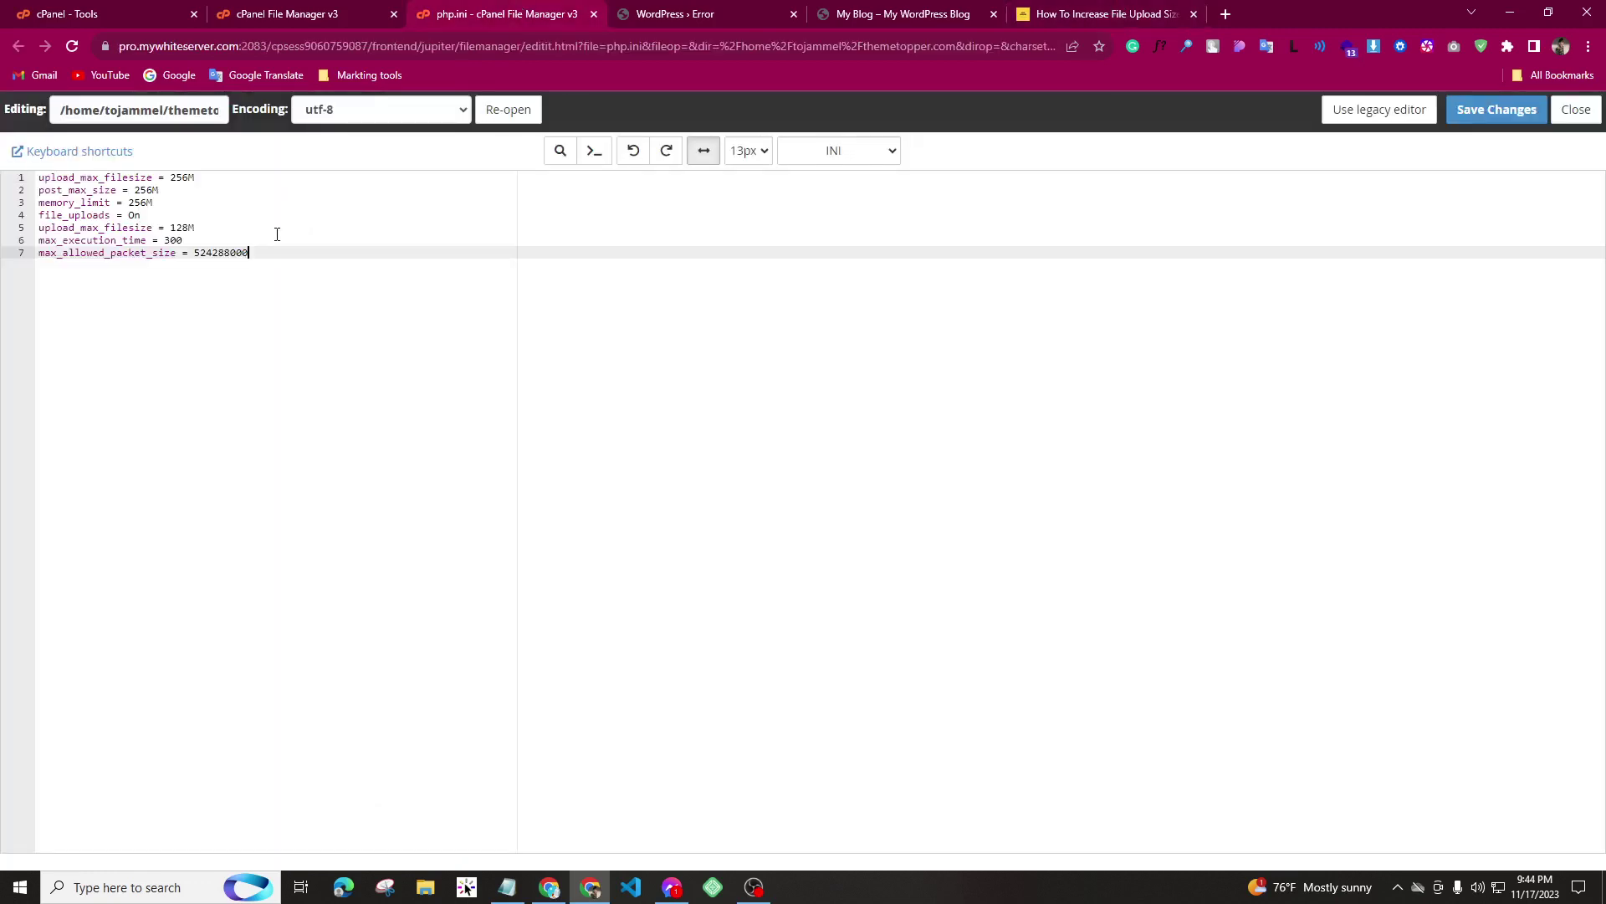
{"action": "left_click", "coordinate": [1507, 117]}
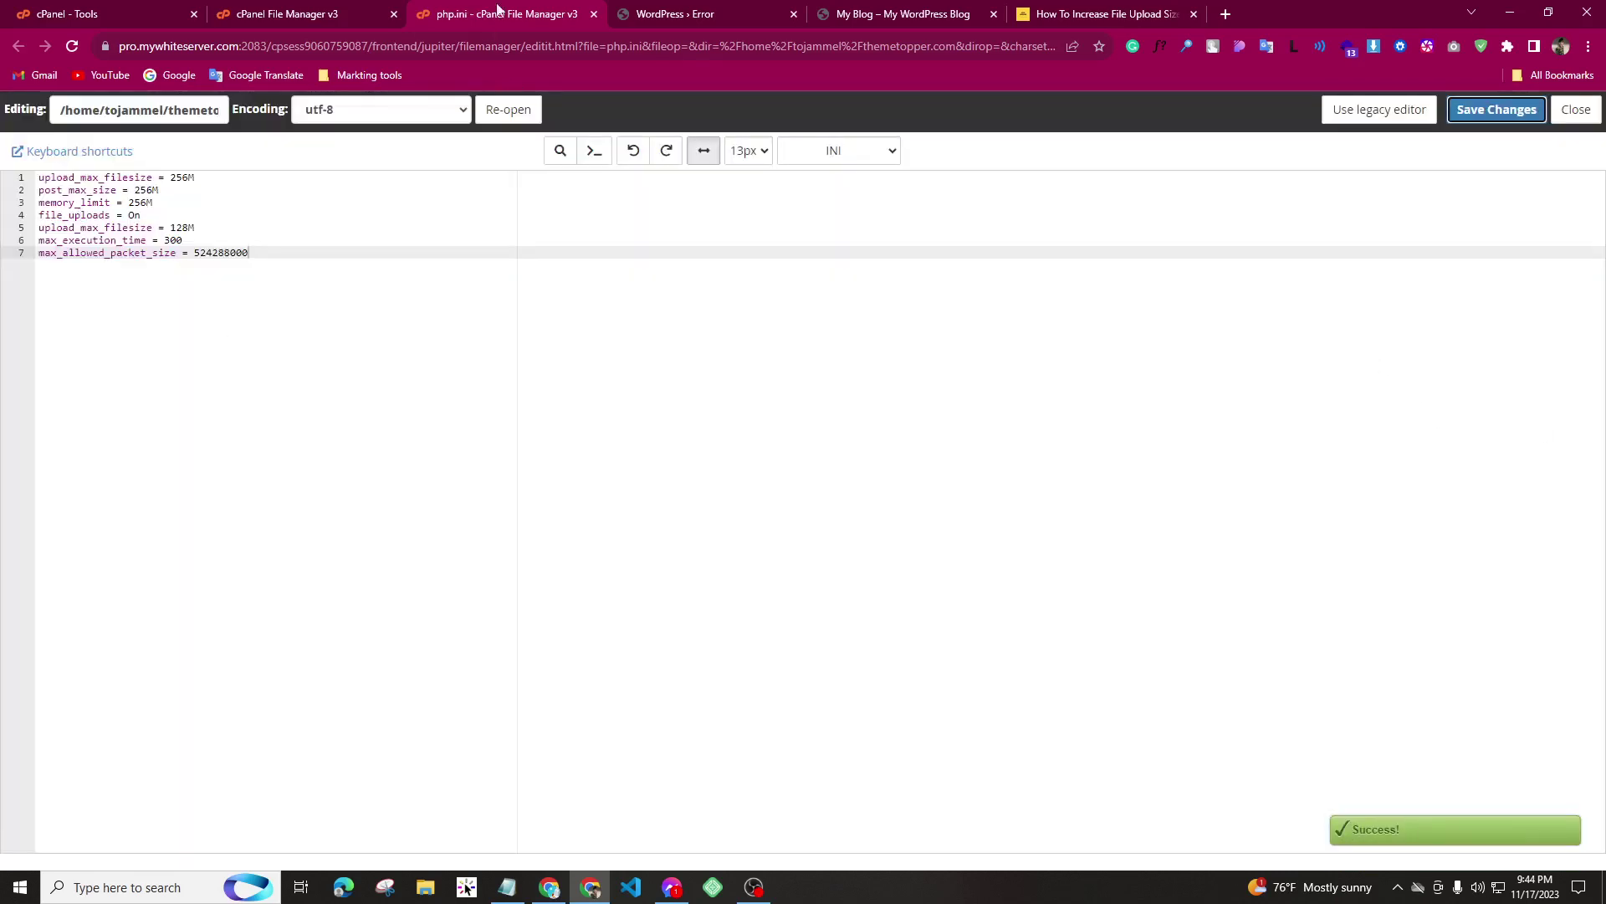
{"action": "left_click", "coordinate": [665, 11]}
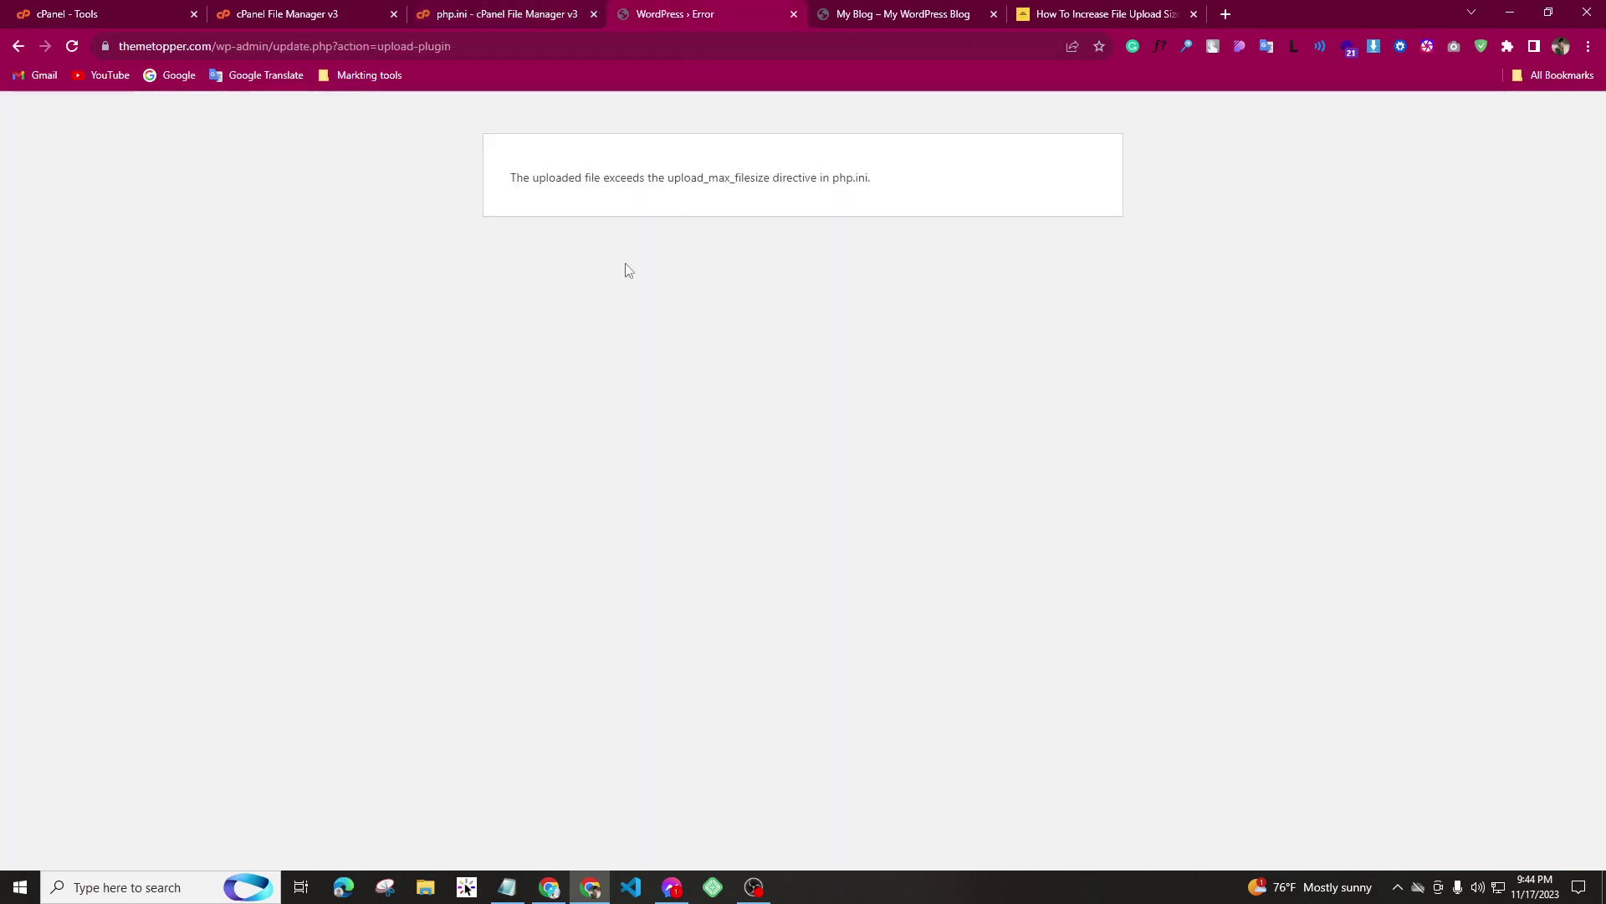
- Resubmit the upload, go back to Add Plugins and choose pro-elements.zip
{"action": "left_click", "coordinate": [74, 46]}
{"action": "left_click", "coordinate": [860, 175]}
{"action": "key", "text": "alt+Left"}
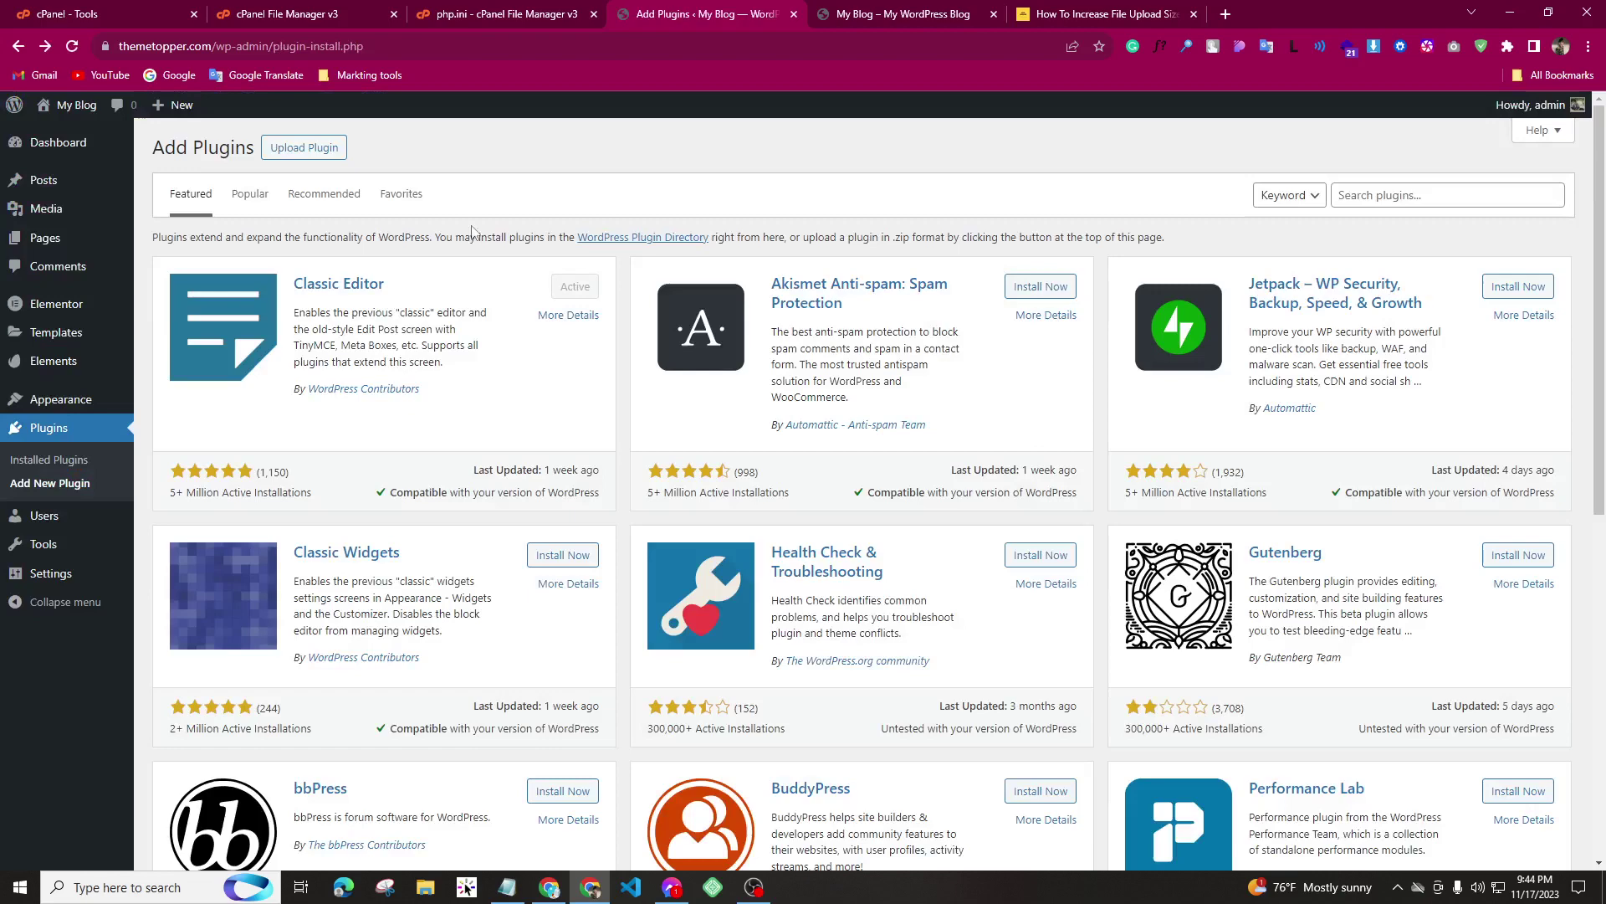
{"action": "left_click", "coordinate": [328, 159]}
{"action": "left_click", "coordinate": [755, 306]}
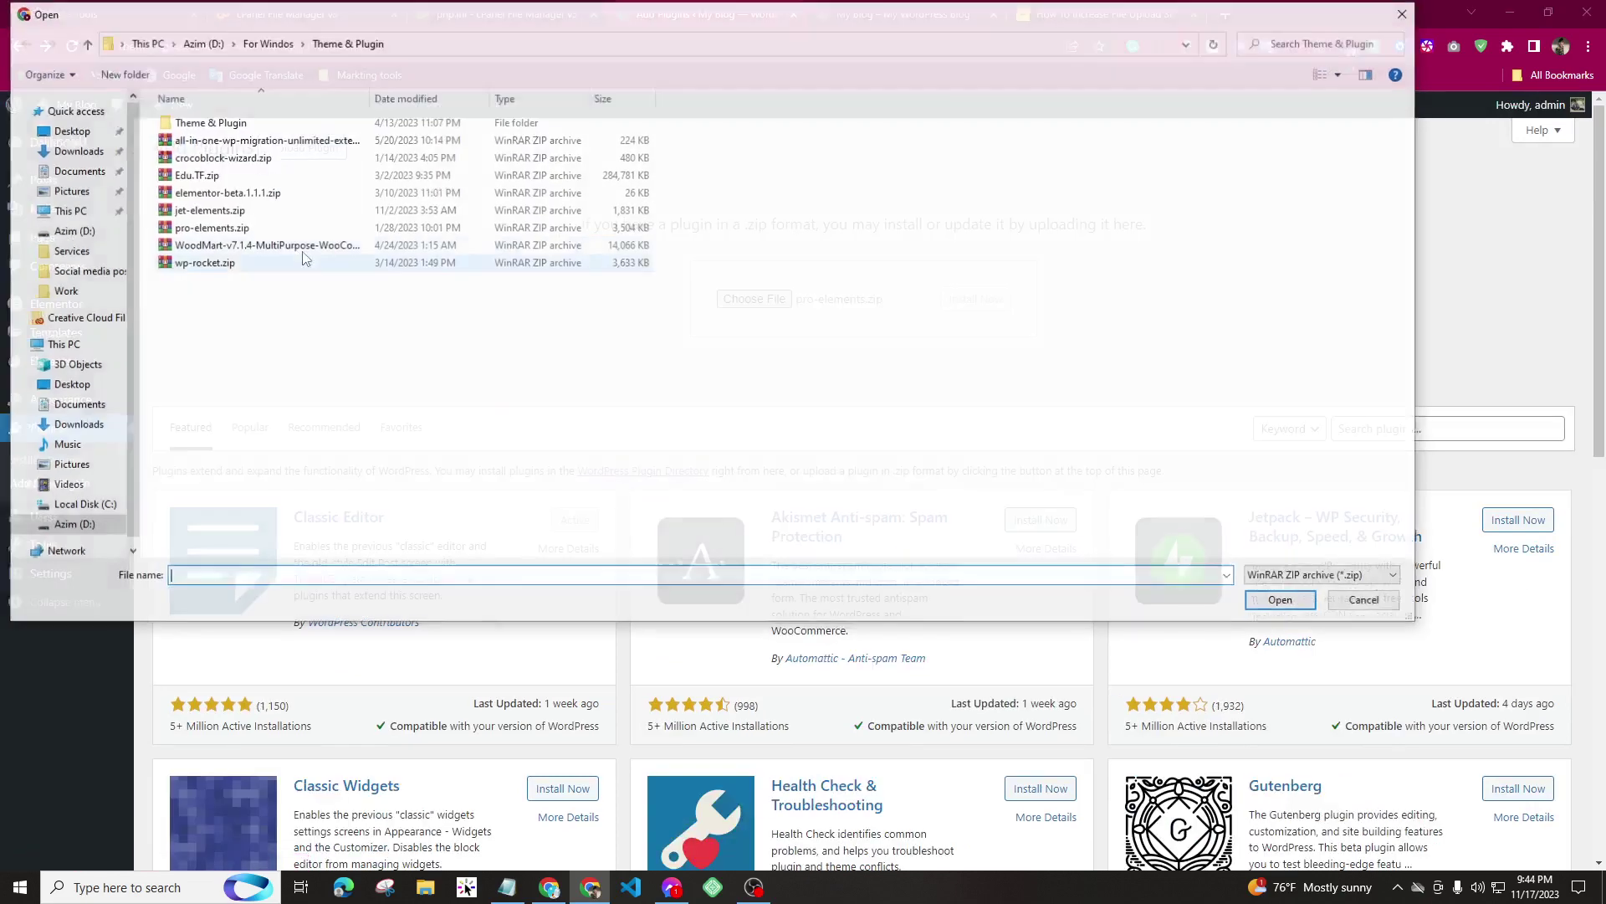
{"action": "left_click", "coordinate": [249, 231]}
{"action": "left_click", "coordinate": [1284, 601]}
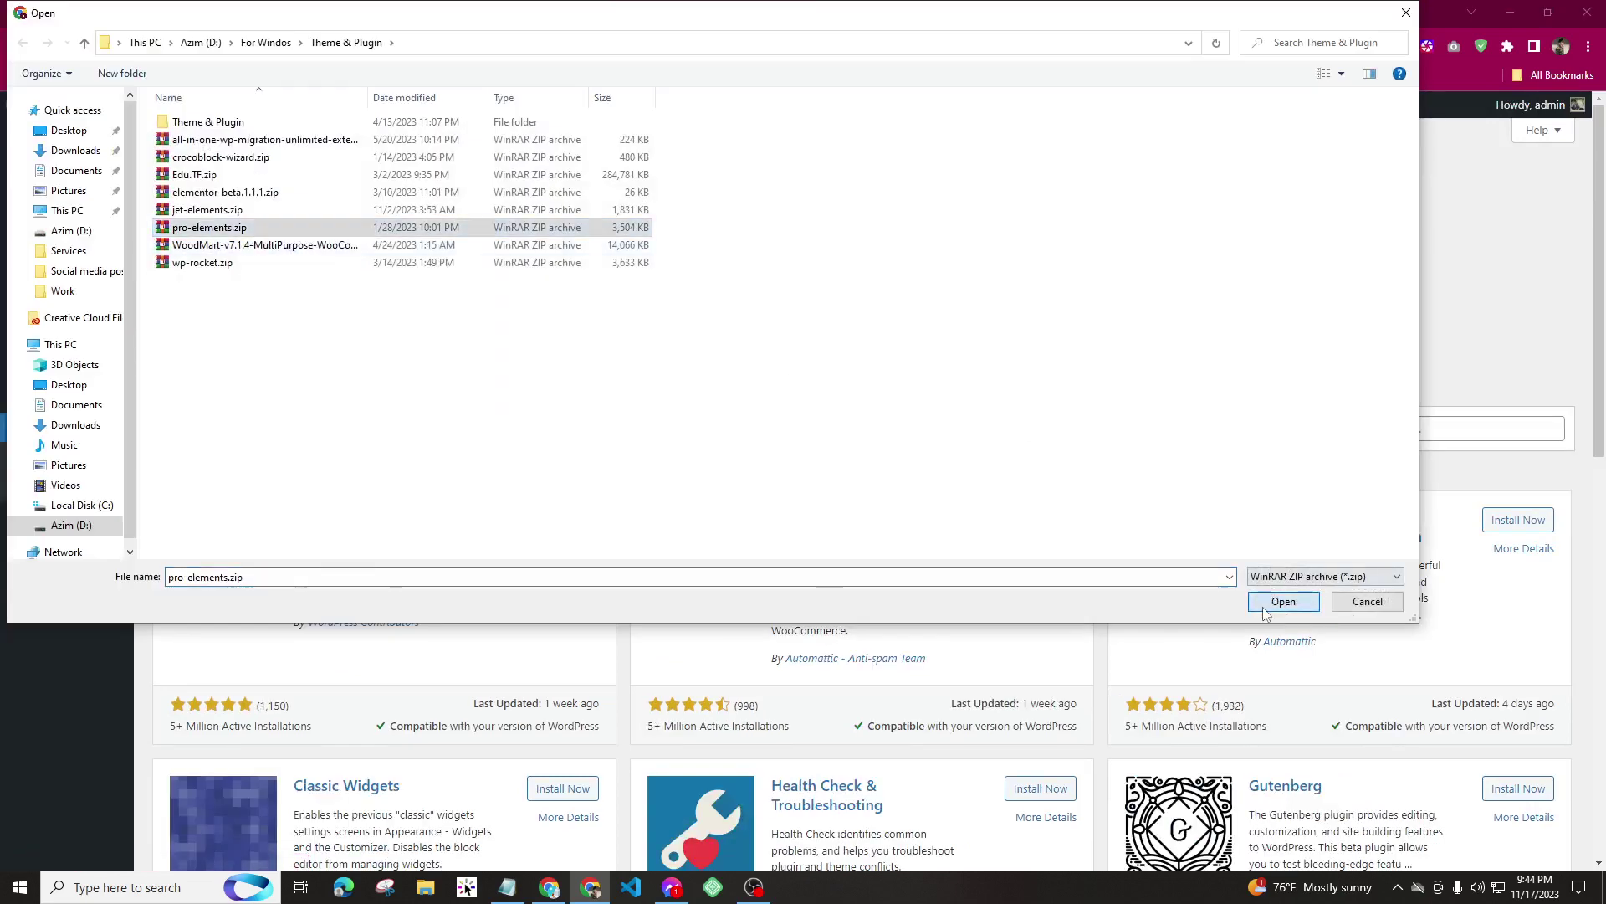
- Reload Add Plugins, reselect pro-elements.zip and start installing it
{"action": "left_click", "coordinate": [72, 46]}
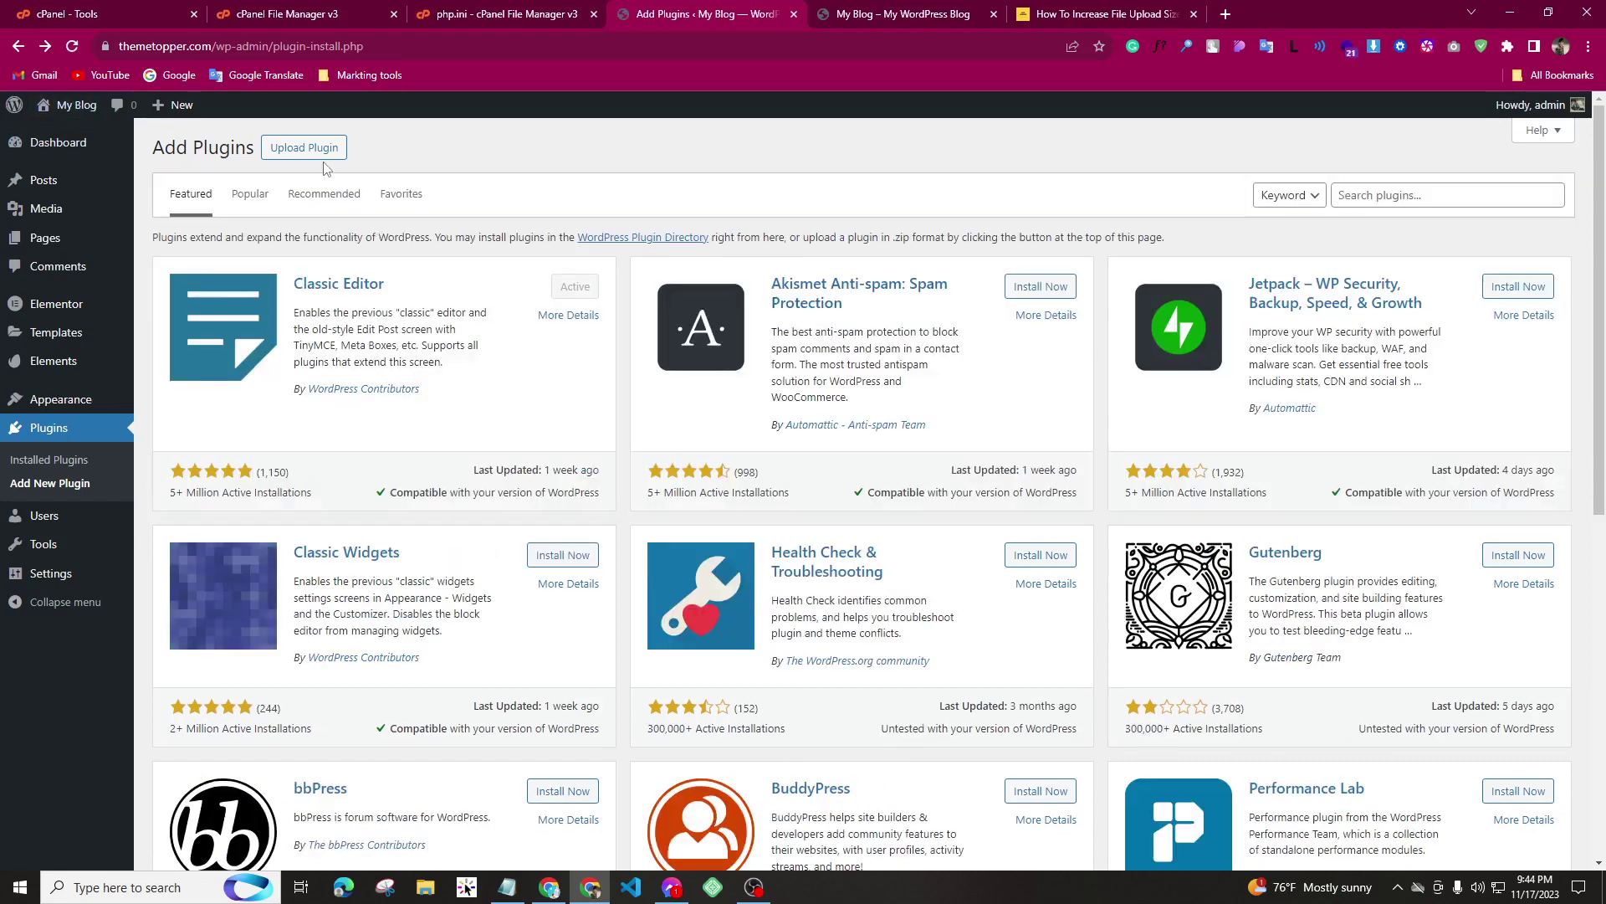
{"action": "left_click", "coordinate": [306, 151]}
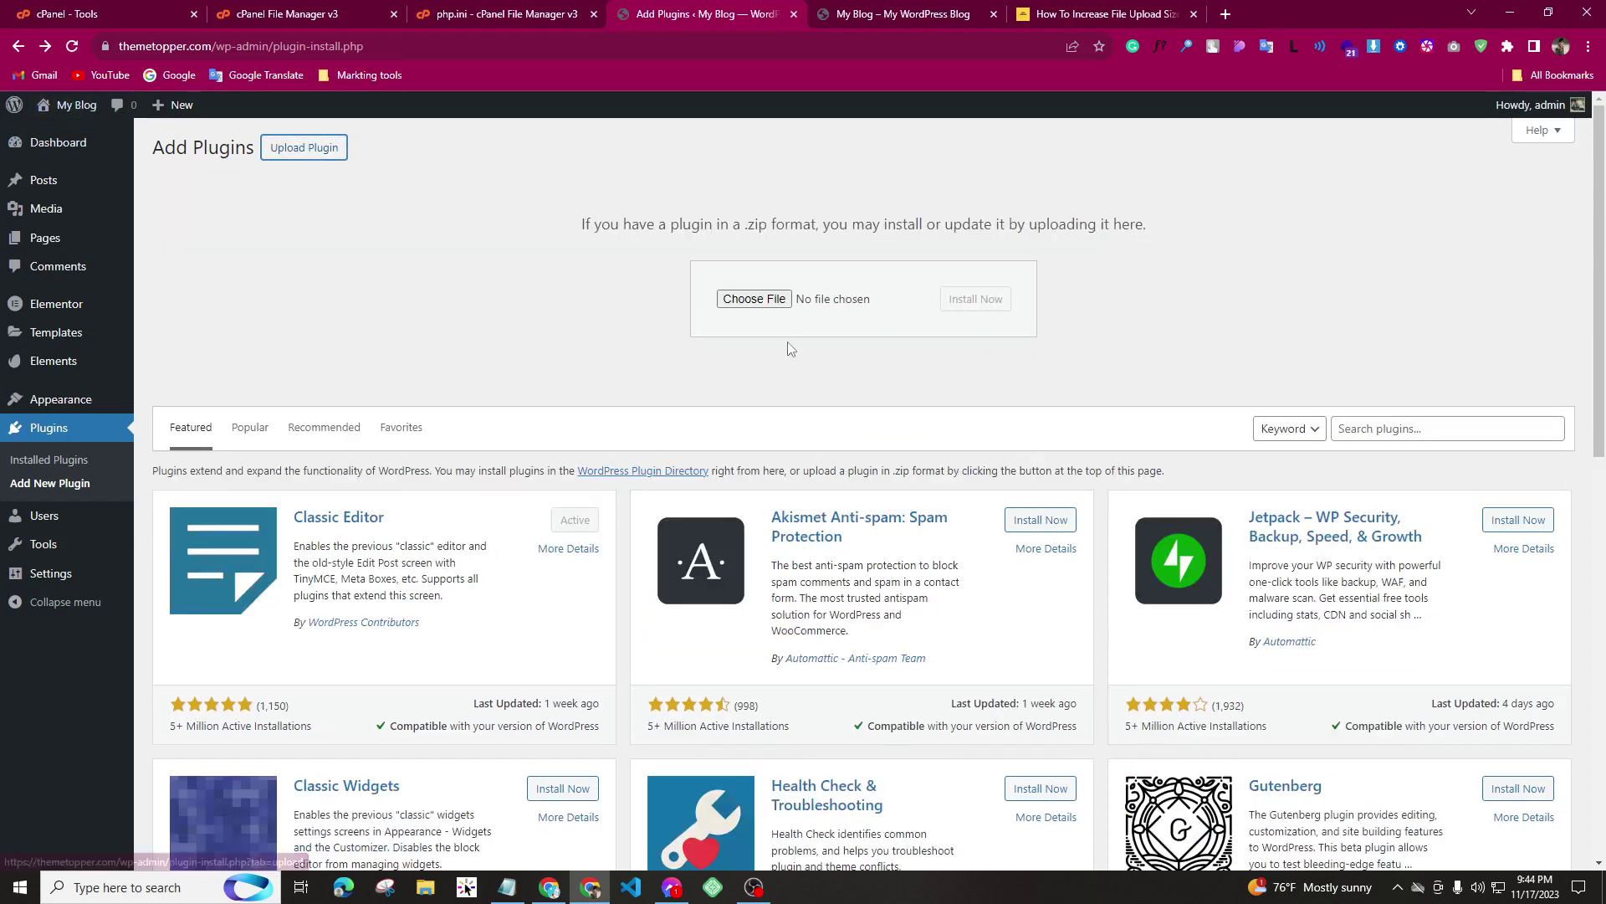
{"action": "left_click", "coordinate": [736, 301]}
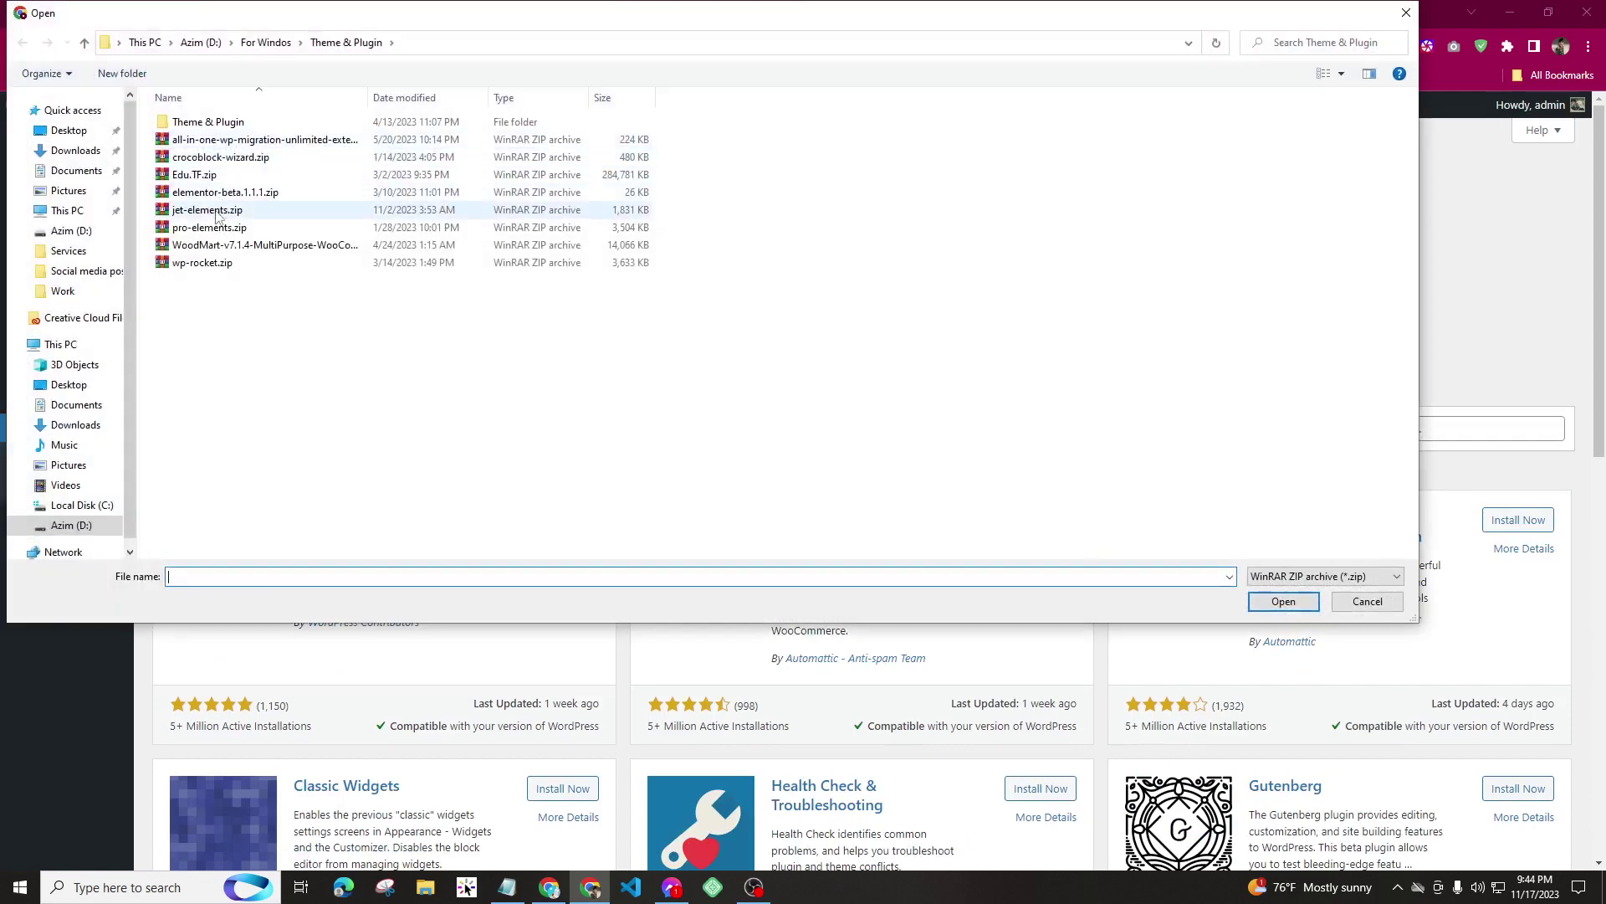
{"action": "left_click", "coordinate": [191, 234]}
{"action": "left_click", "coordinate": [1284, 601]}
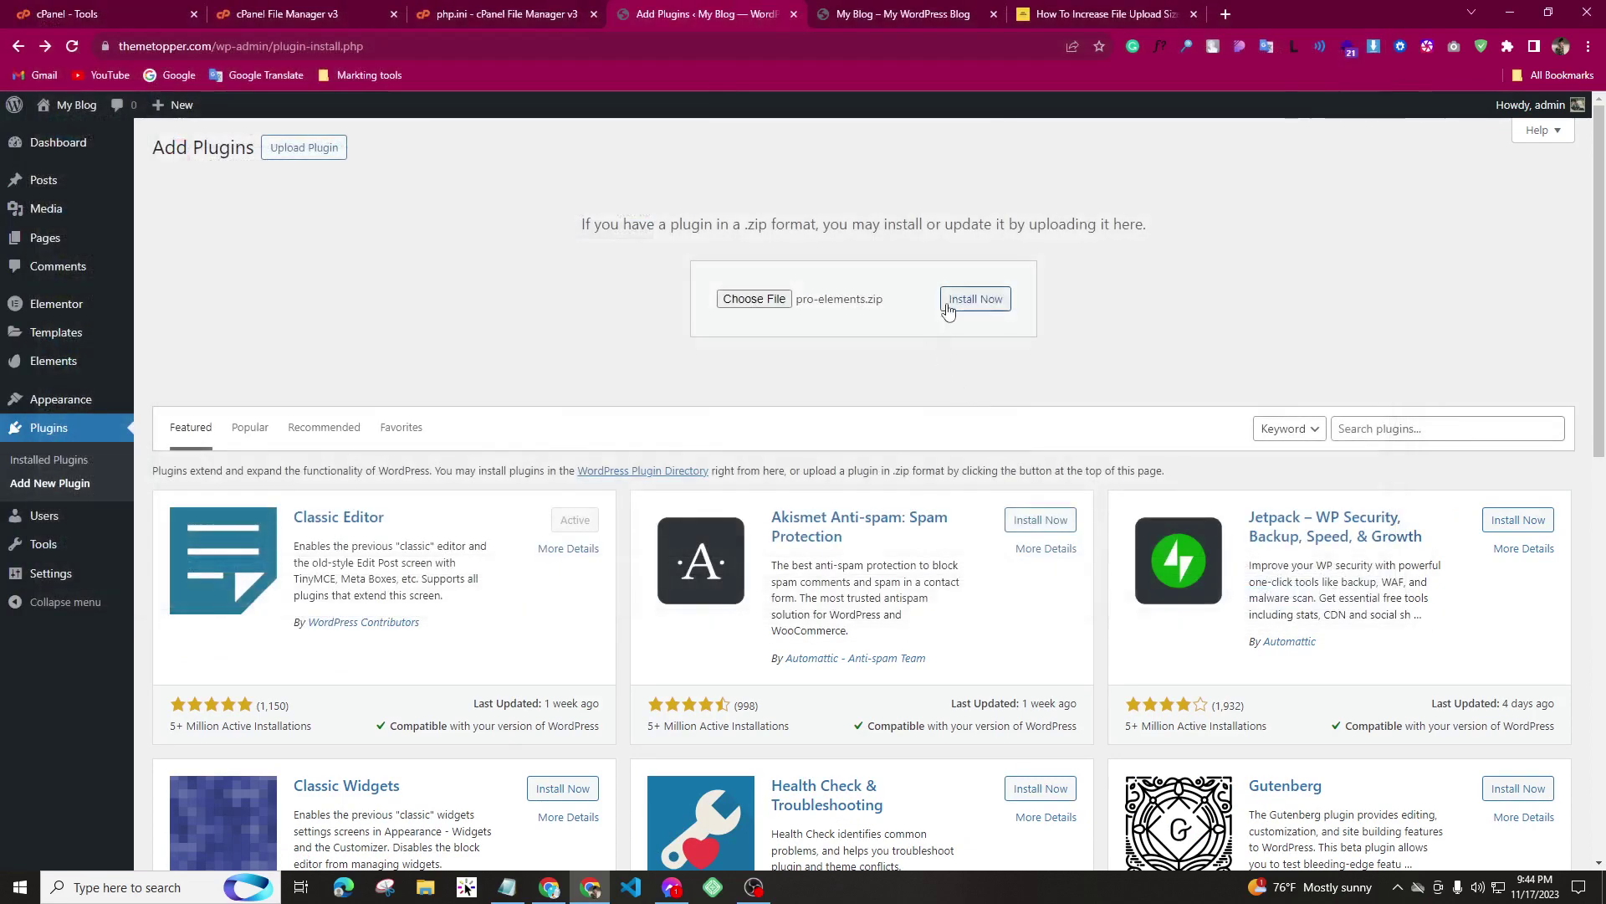
{"action": "left_click", "coordinate": [971, 301]}
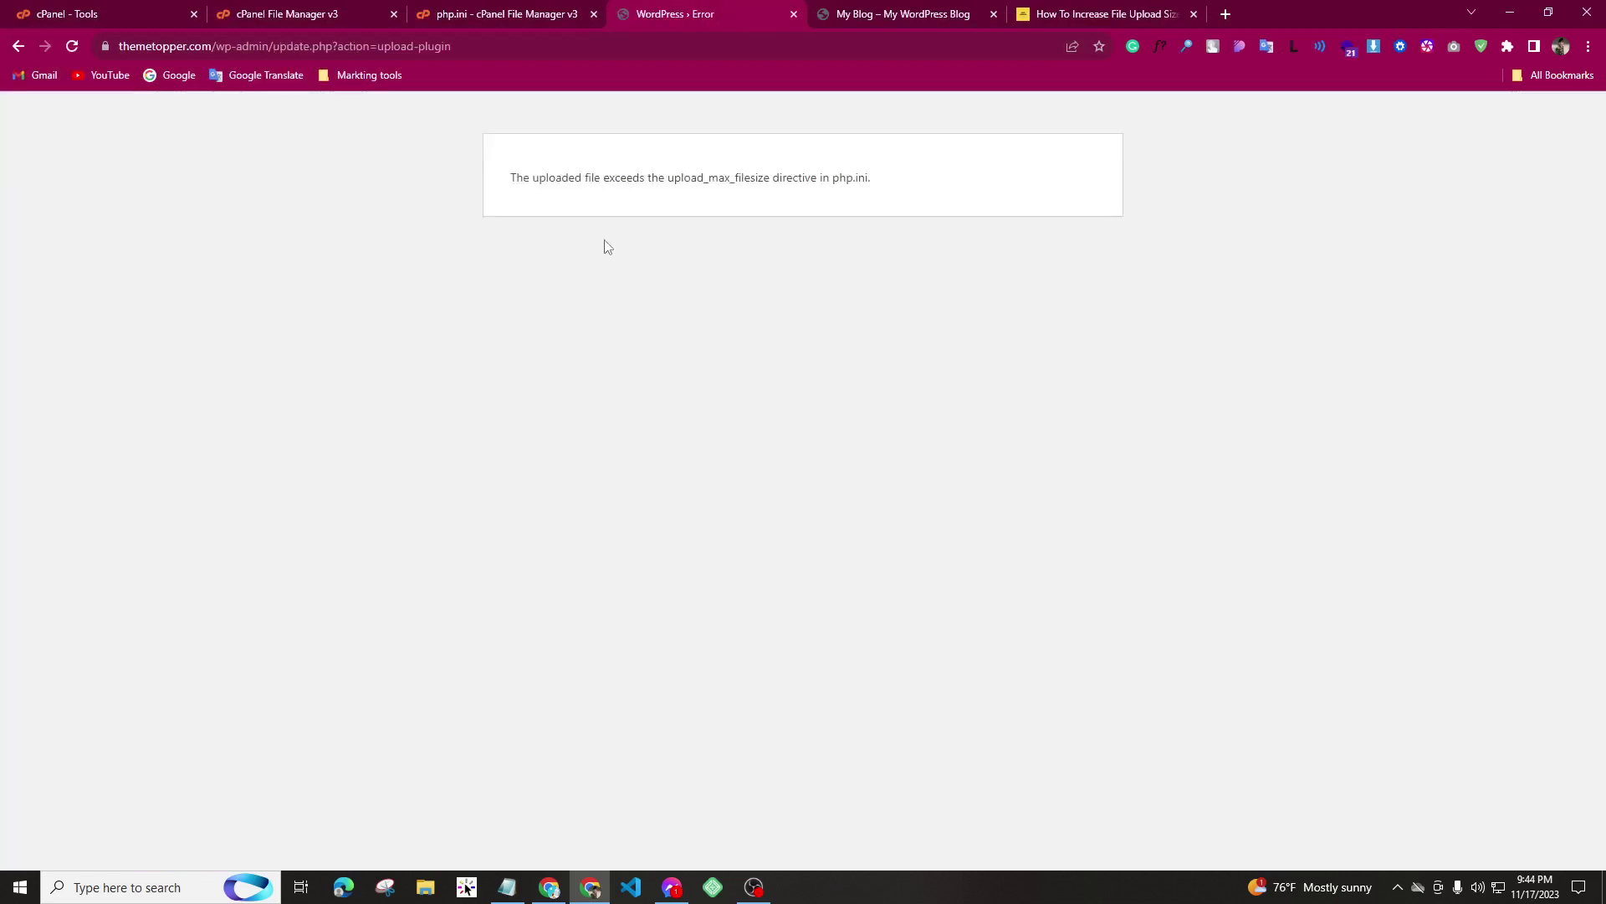
- Confirm the upload_max_filesize error persists, then select the article's .htaccess lines and 128M value
{"action": "left_click_drag", "start_coordinate": [492, 185], "coordinate": [925, 226]}
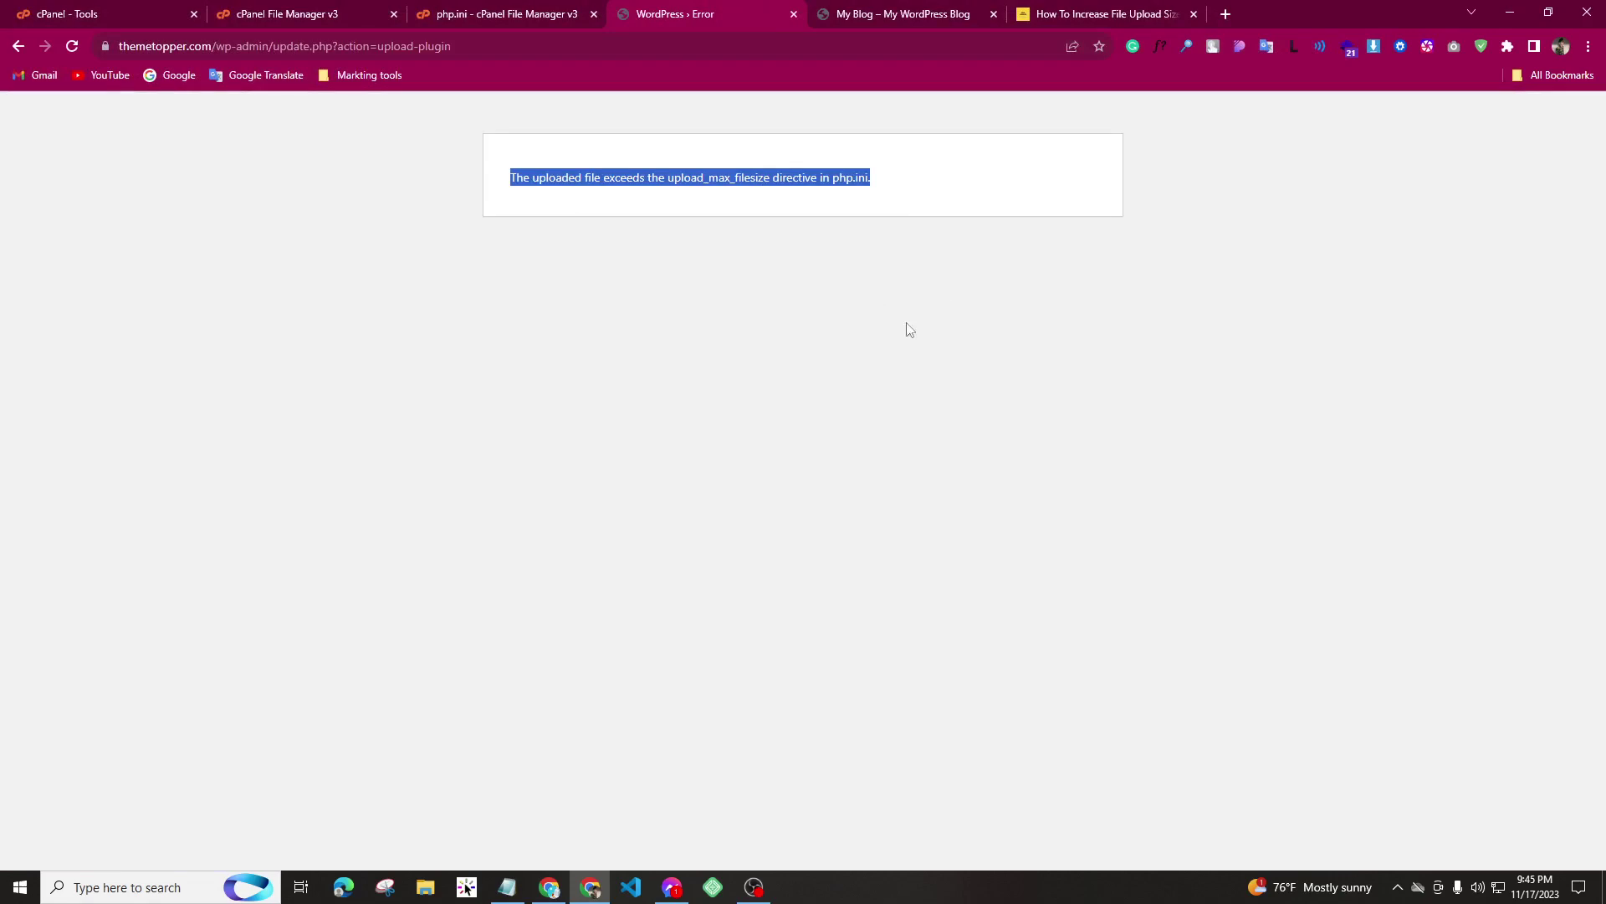
{"action": "left_click", "coordinate": [904, 10]}
{"action": "left_click", "coordinate": [1078, 11]}
{"action": "scroll", "coordinate": [626, 540], "scroll_direction": "down", "scroll_amount": 1}
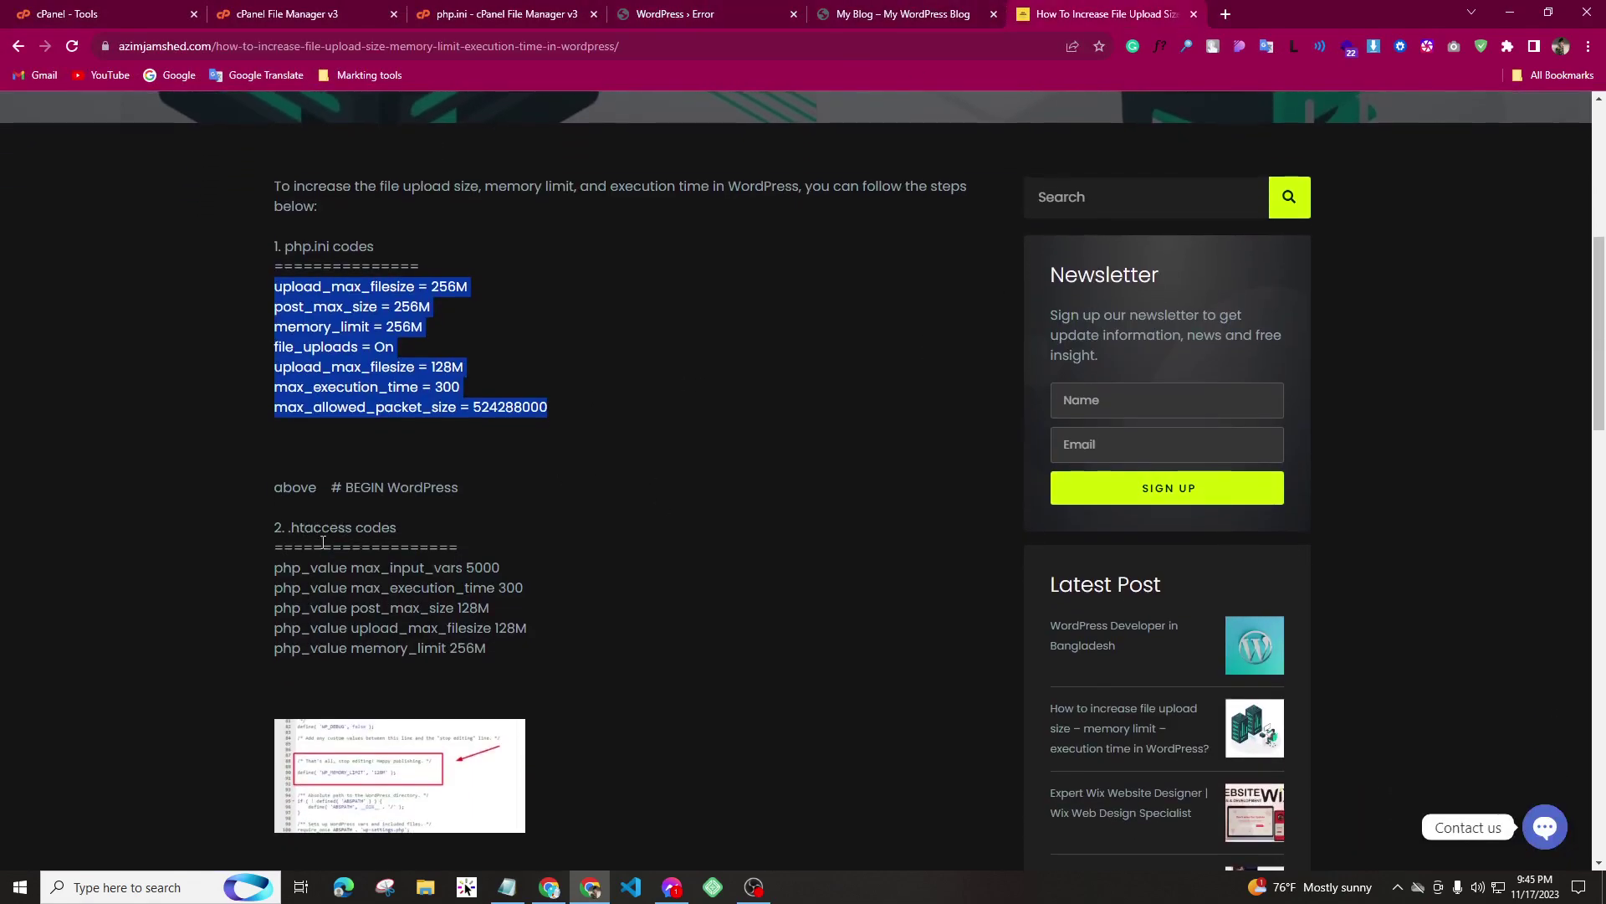
{"action": "left_click_drag", "start_coordinate": [269, 565], "coordinate": [435, 629]}
{"action": "double_click", "coordinate": [532, 634]}
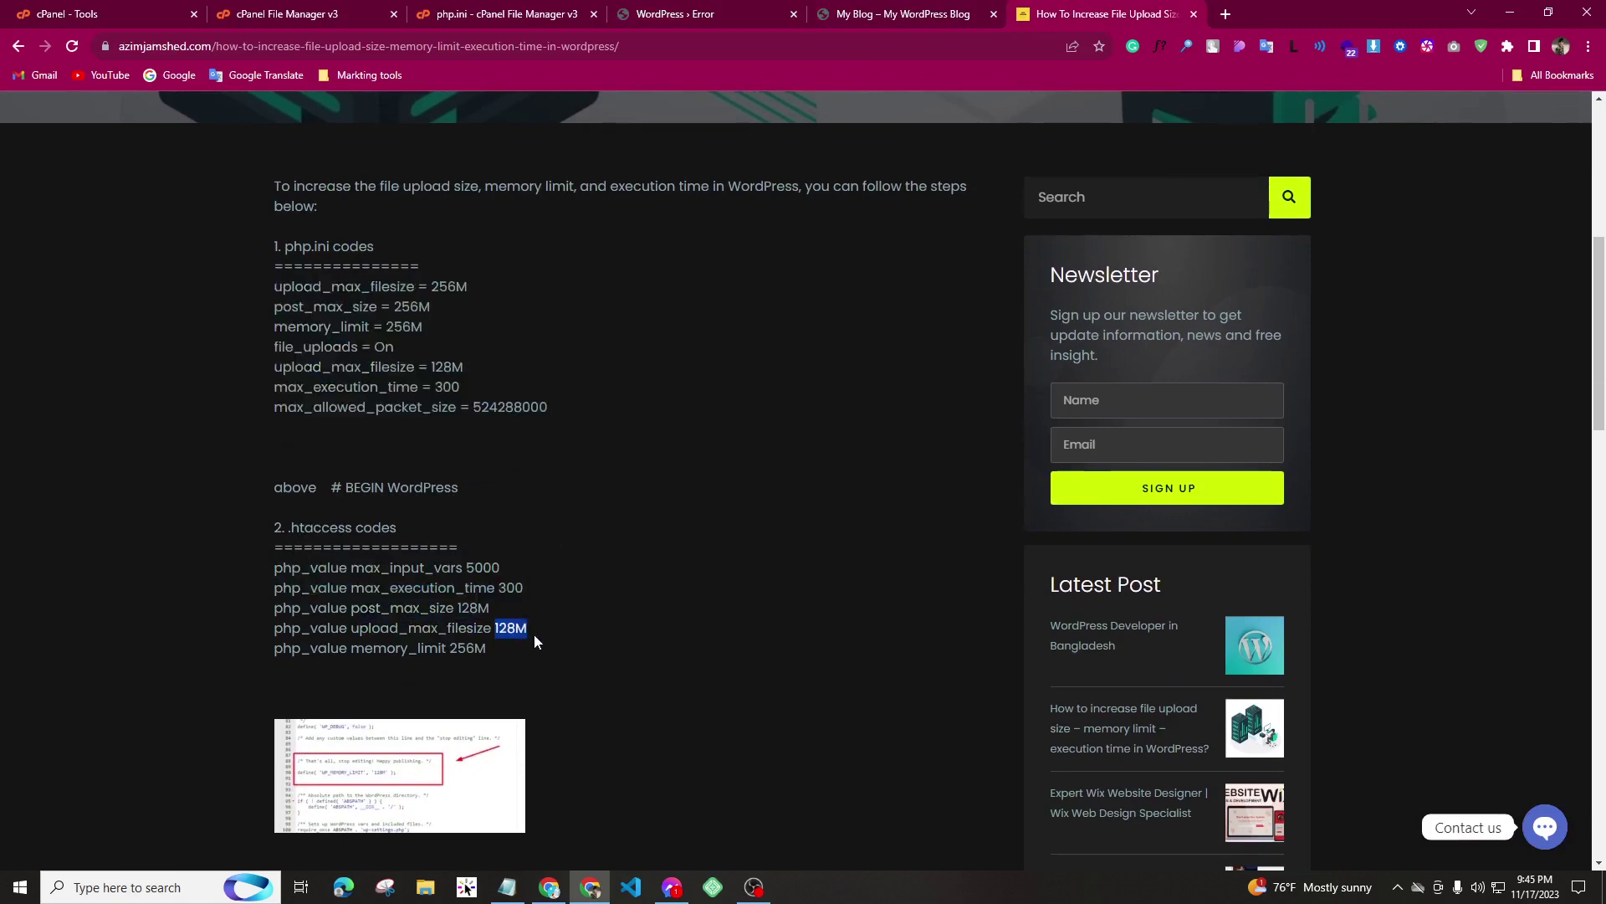
- Turn on Show Hidden Files (dotfiles) in File Manager settings
{"action": "left_click", "coordinate": [67, 8]}
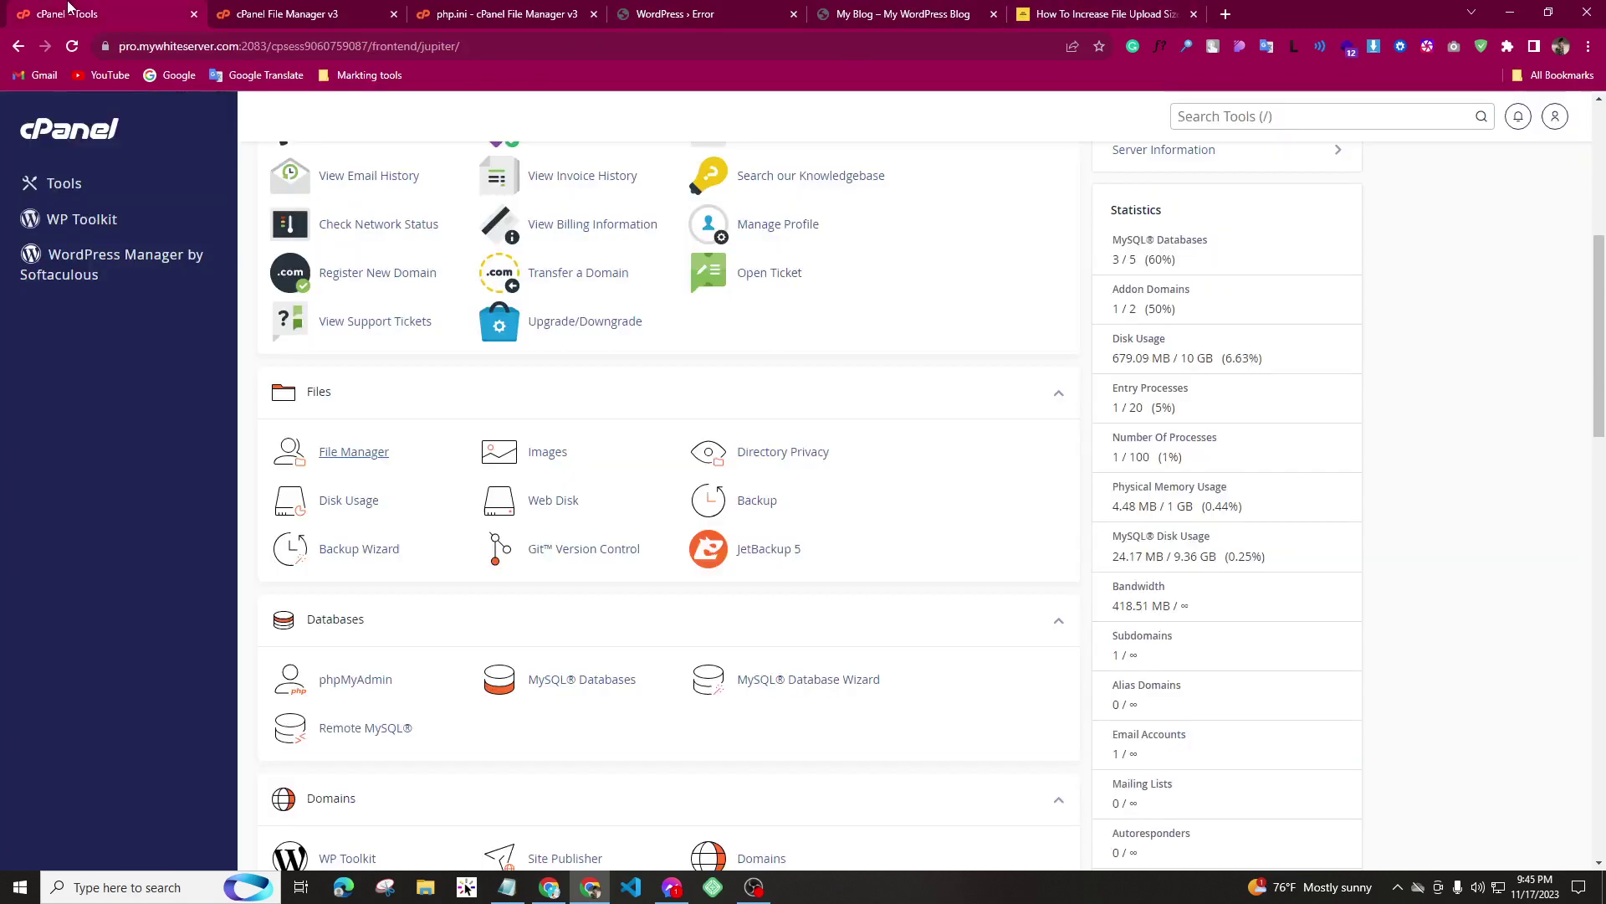
{"action": "left_click", "coordinate": [224, 8]}
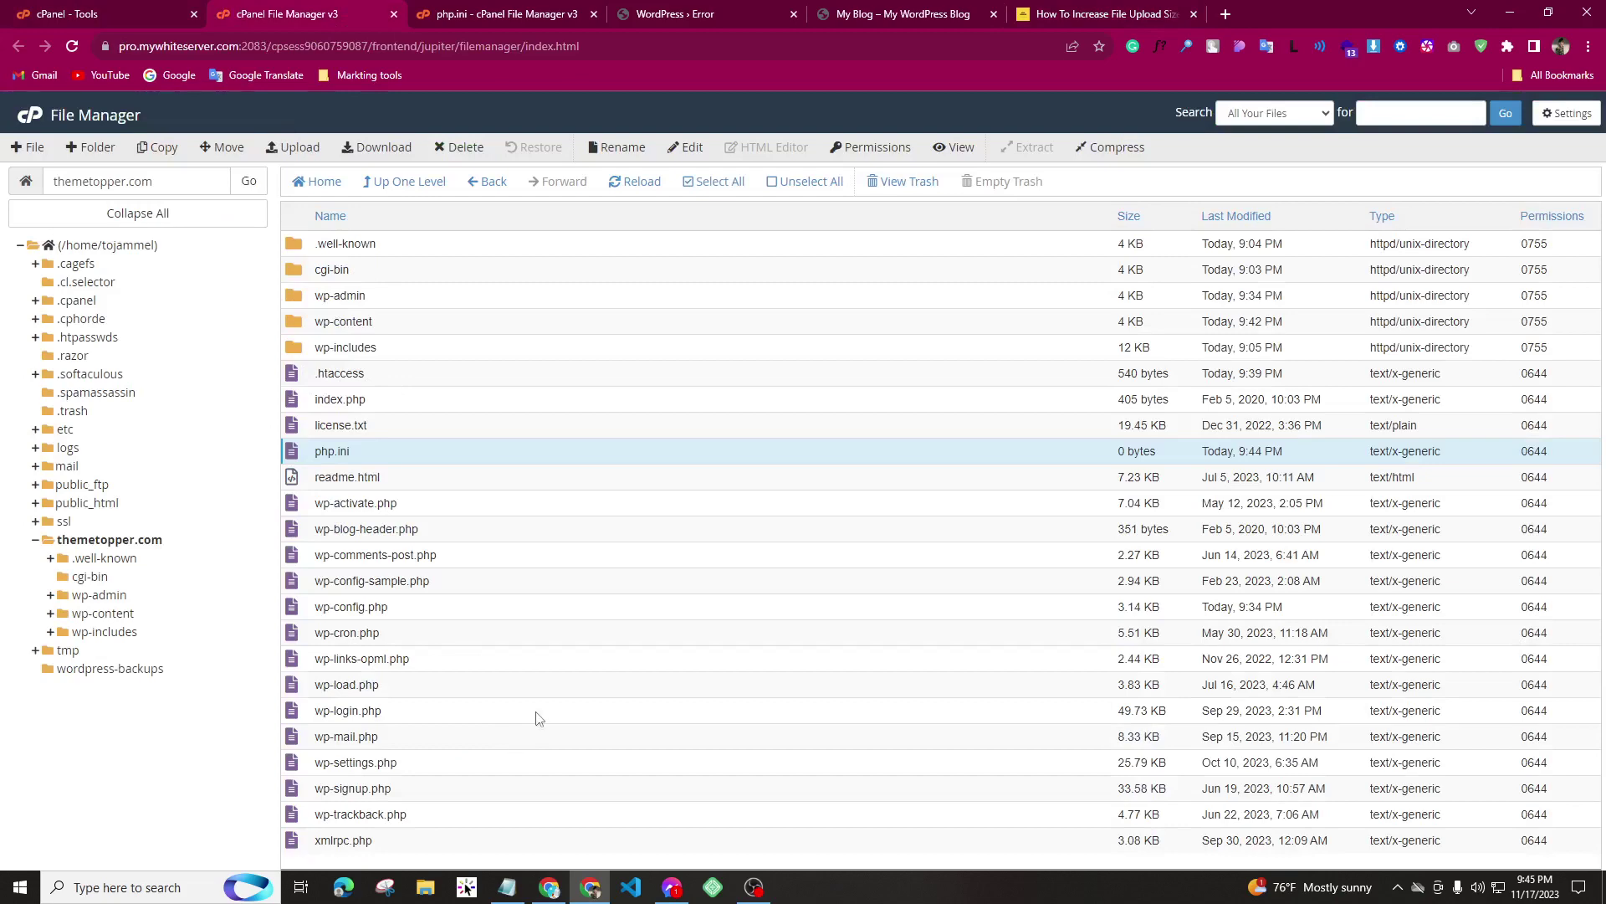
{"action": "left_click", "coordinate": [1573, 112]}
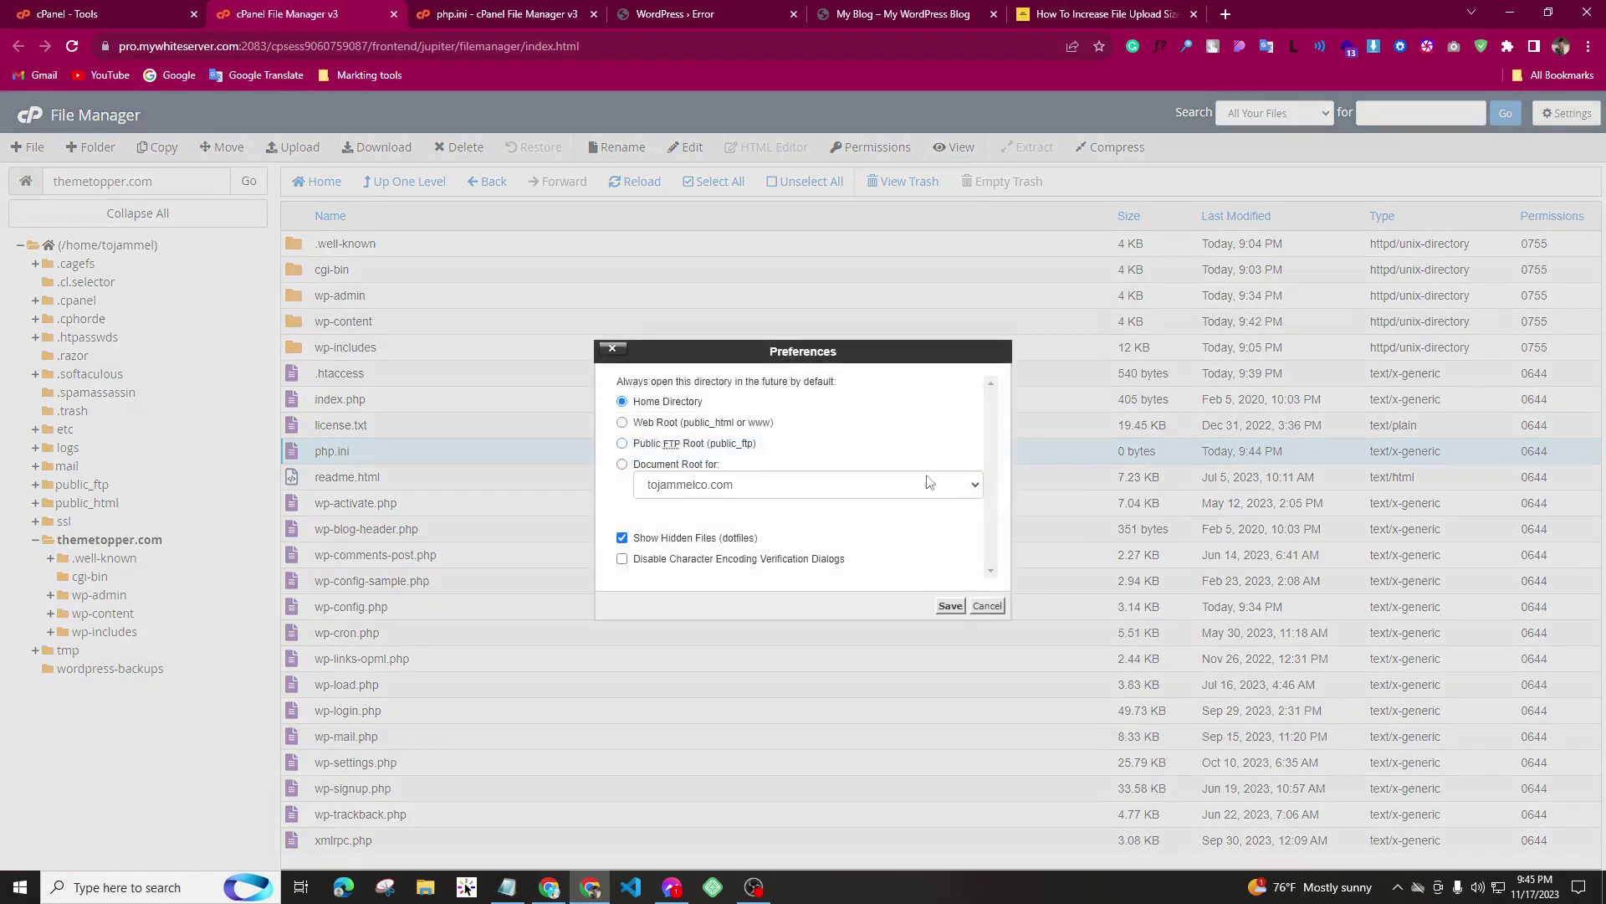
{"action": "left_click", "coordinate": [951, 606]}
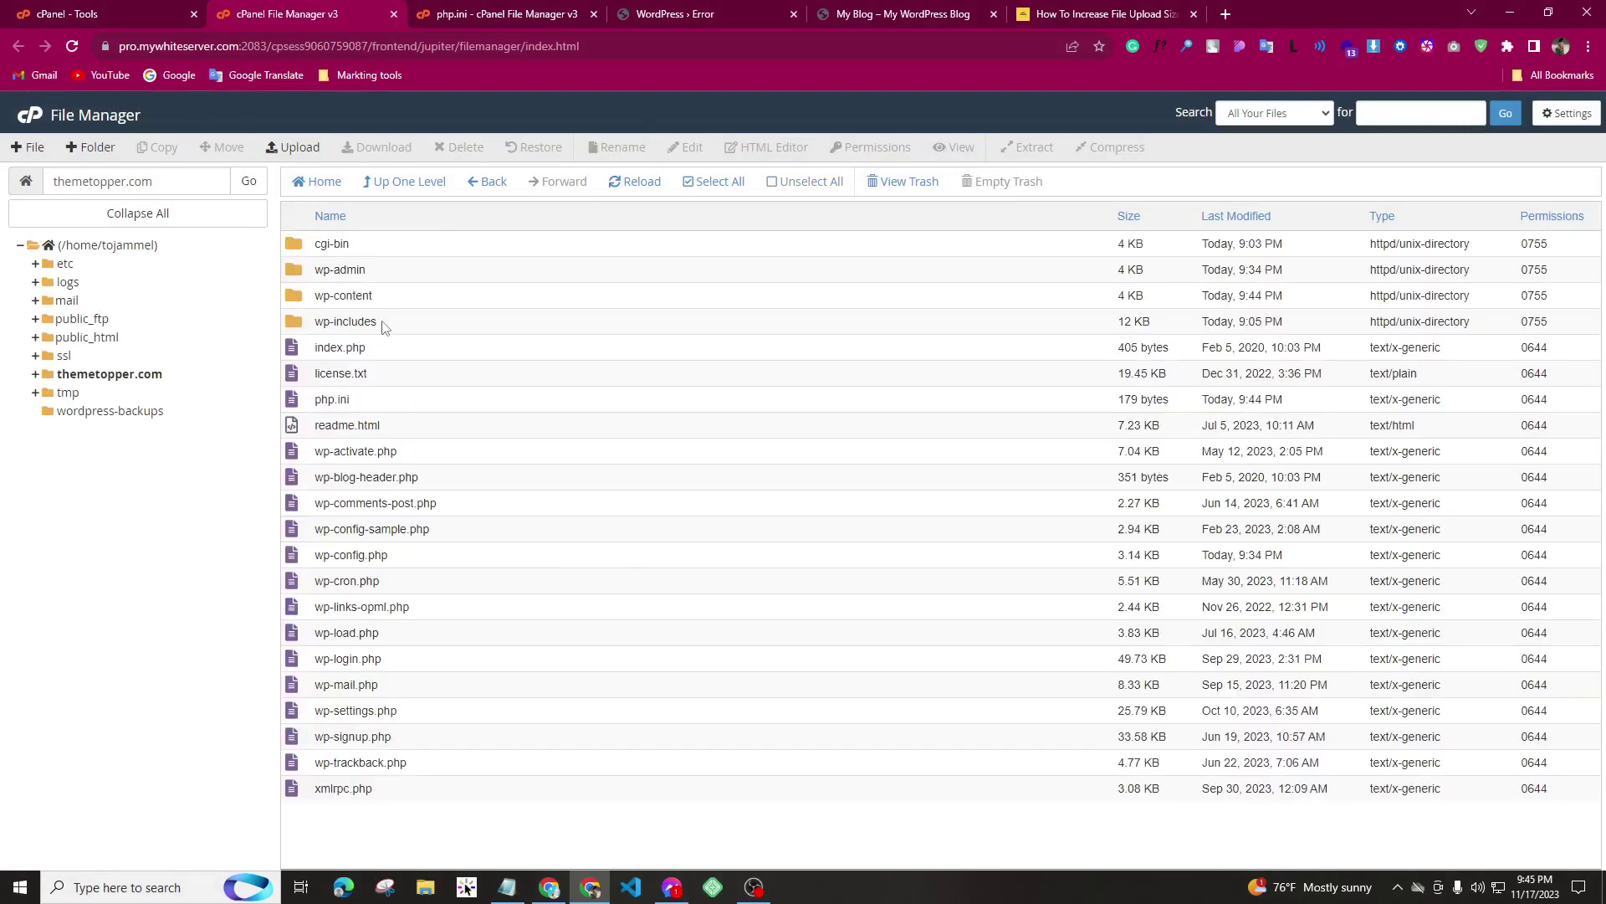
{"action": "left_click", "coordinate": [1567, 114]}
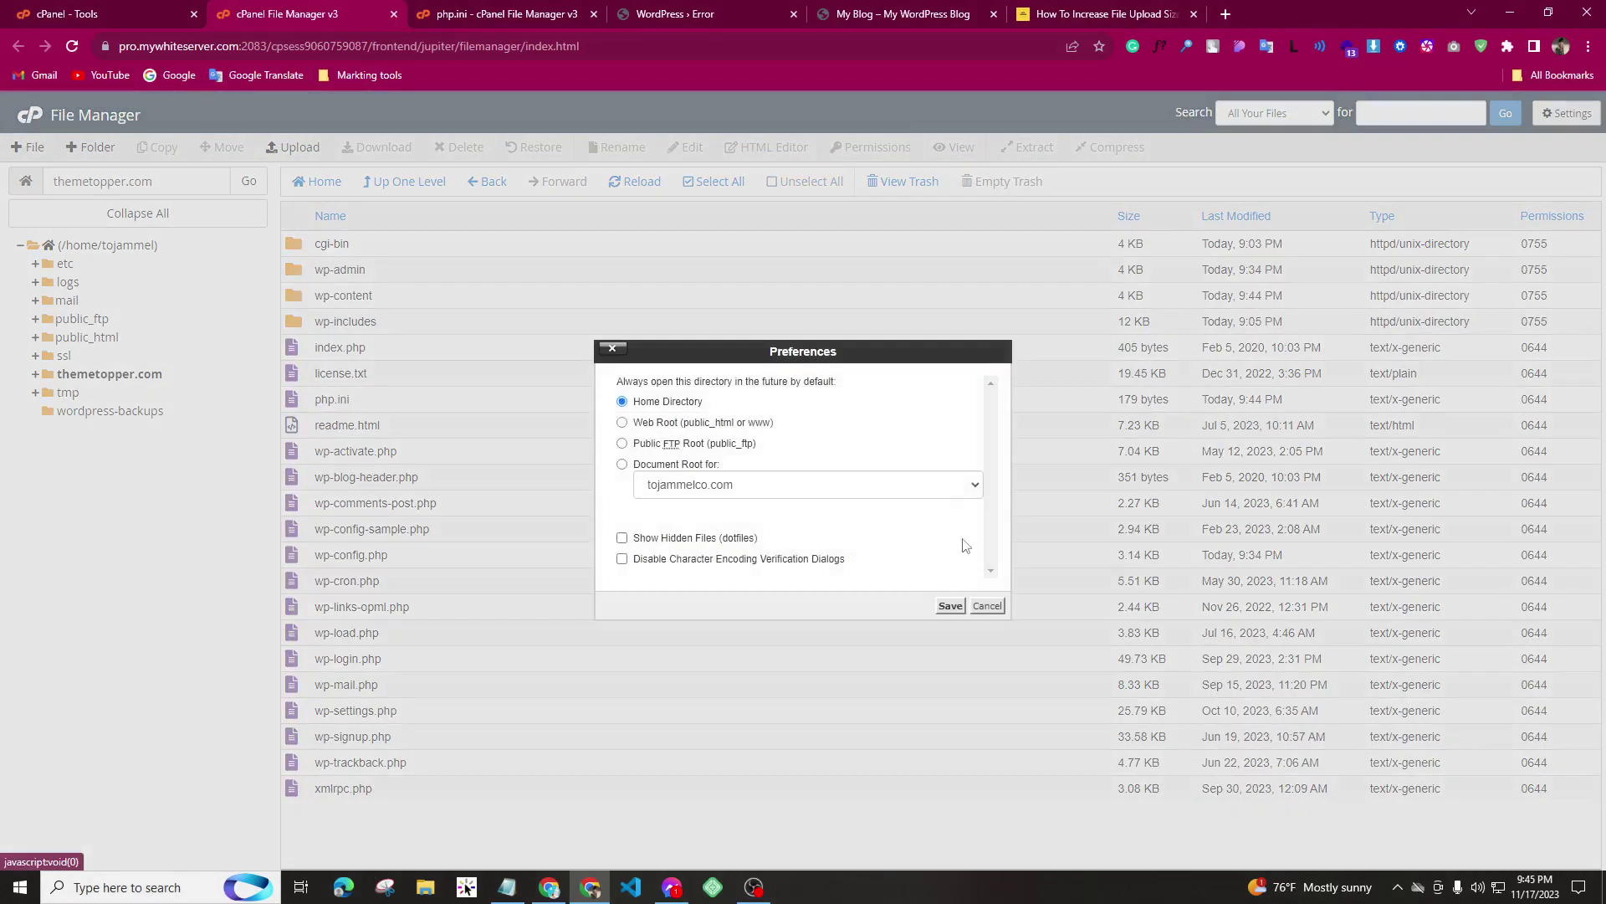
{"action": "left_click", "coordinate": [636, 539]}
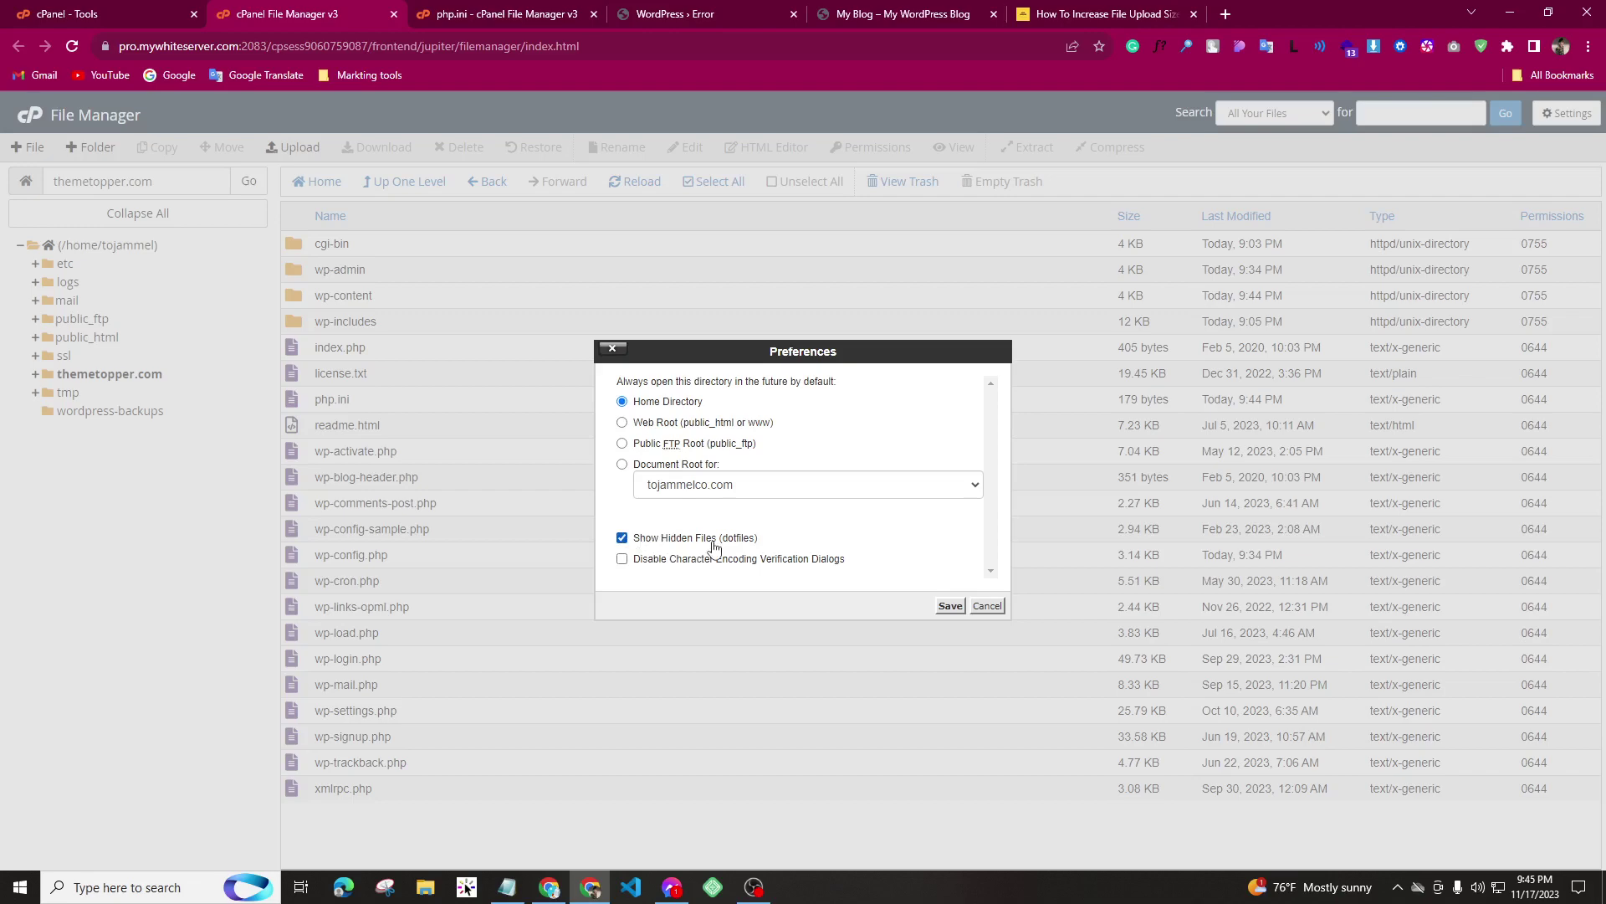
{"action": "left_click", "coordinate": [951, 607]}
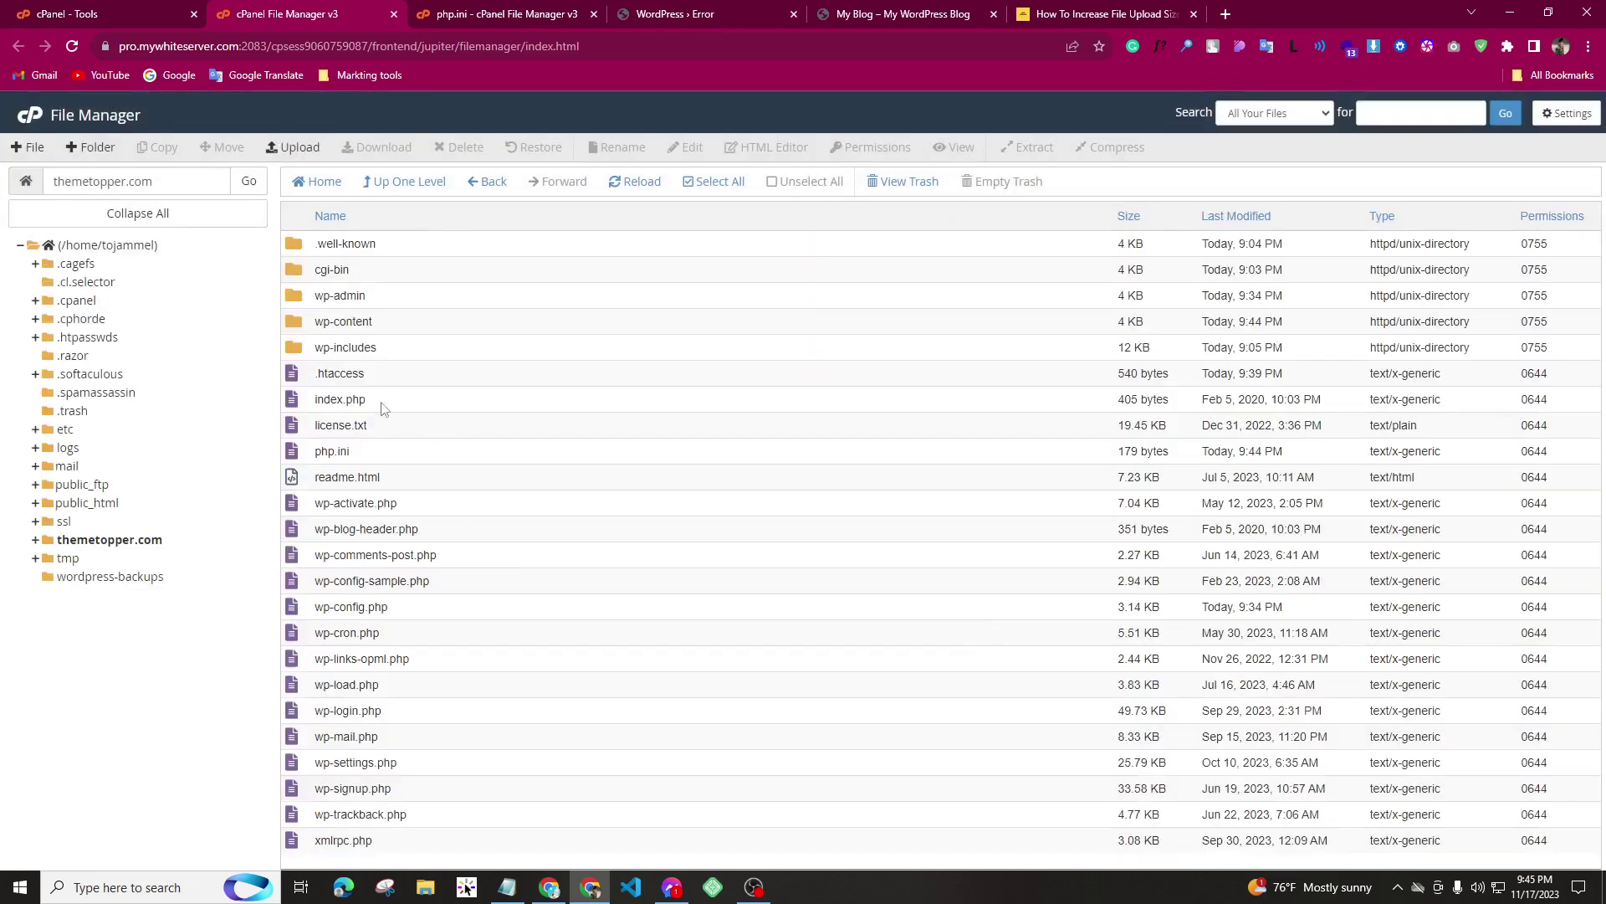
- Open the site's .htaccess file in the editor
{"action": "left_click", "coordinate": [396, 374]}
{"action": "right_click", "coordinate": [393, 373]}
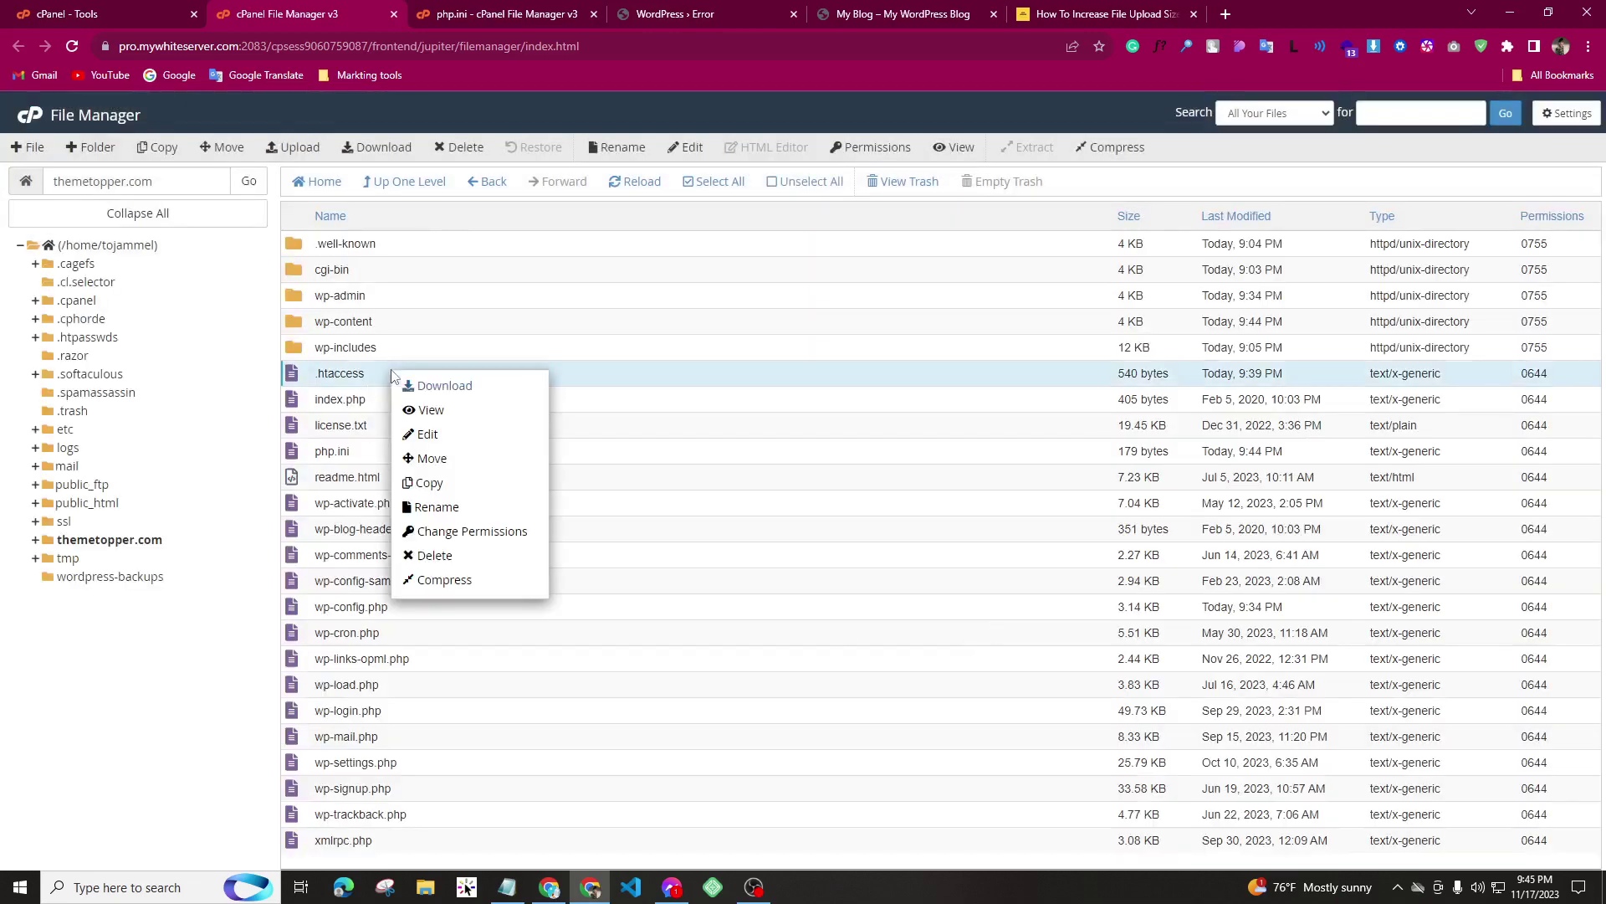
{"action": "left_click", "coordinate": [429, 433]}
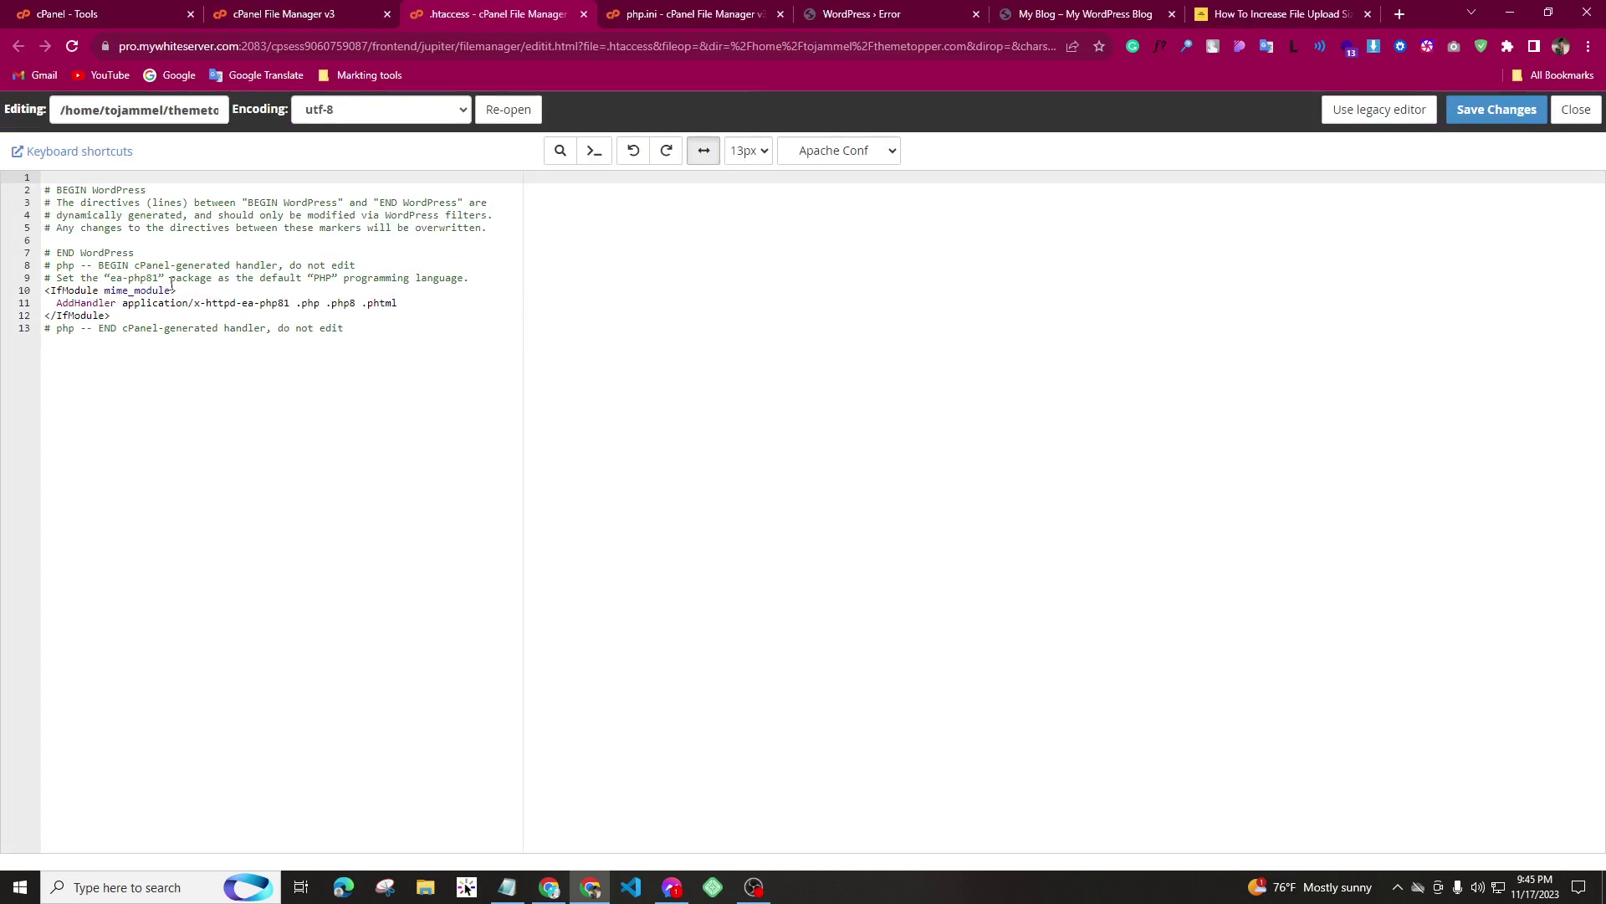
- Paste the five php_value lines, including upload_max_filesize 128M, at the top of .htaccess and save
{"action": "left_click", "coordinate": [1234, 10]}
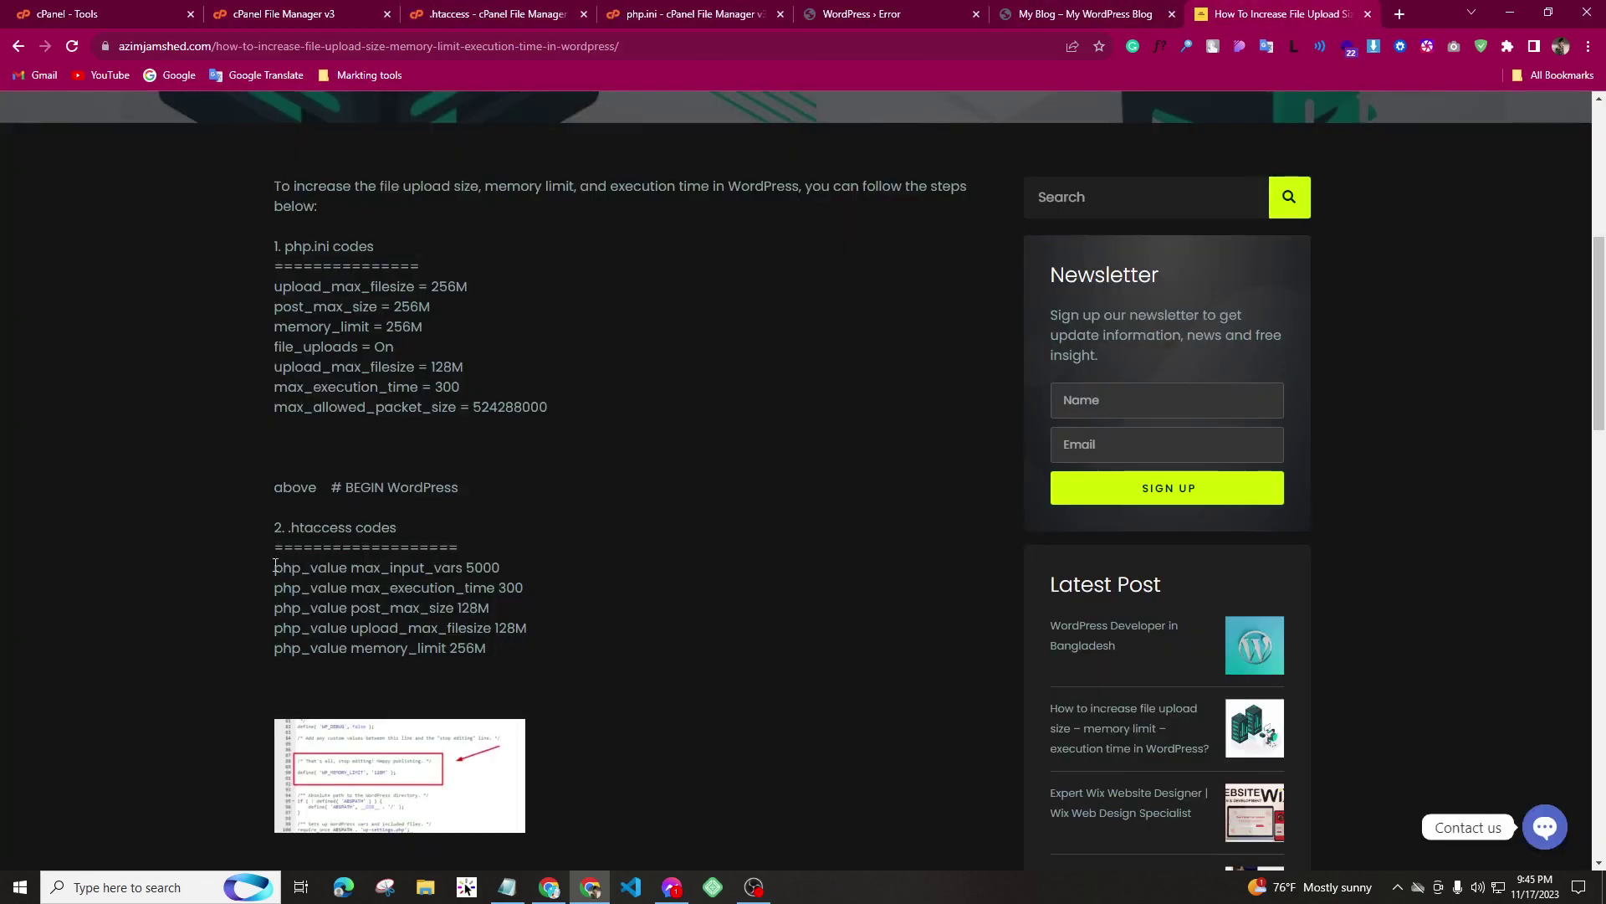
{"action": "left_click_drag", "start_coordinate": [273, 570], "coordinate": [524, 645]}
{"action": "key", "text": "ctrl+c"}
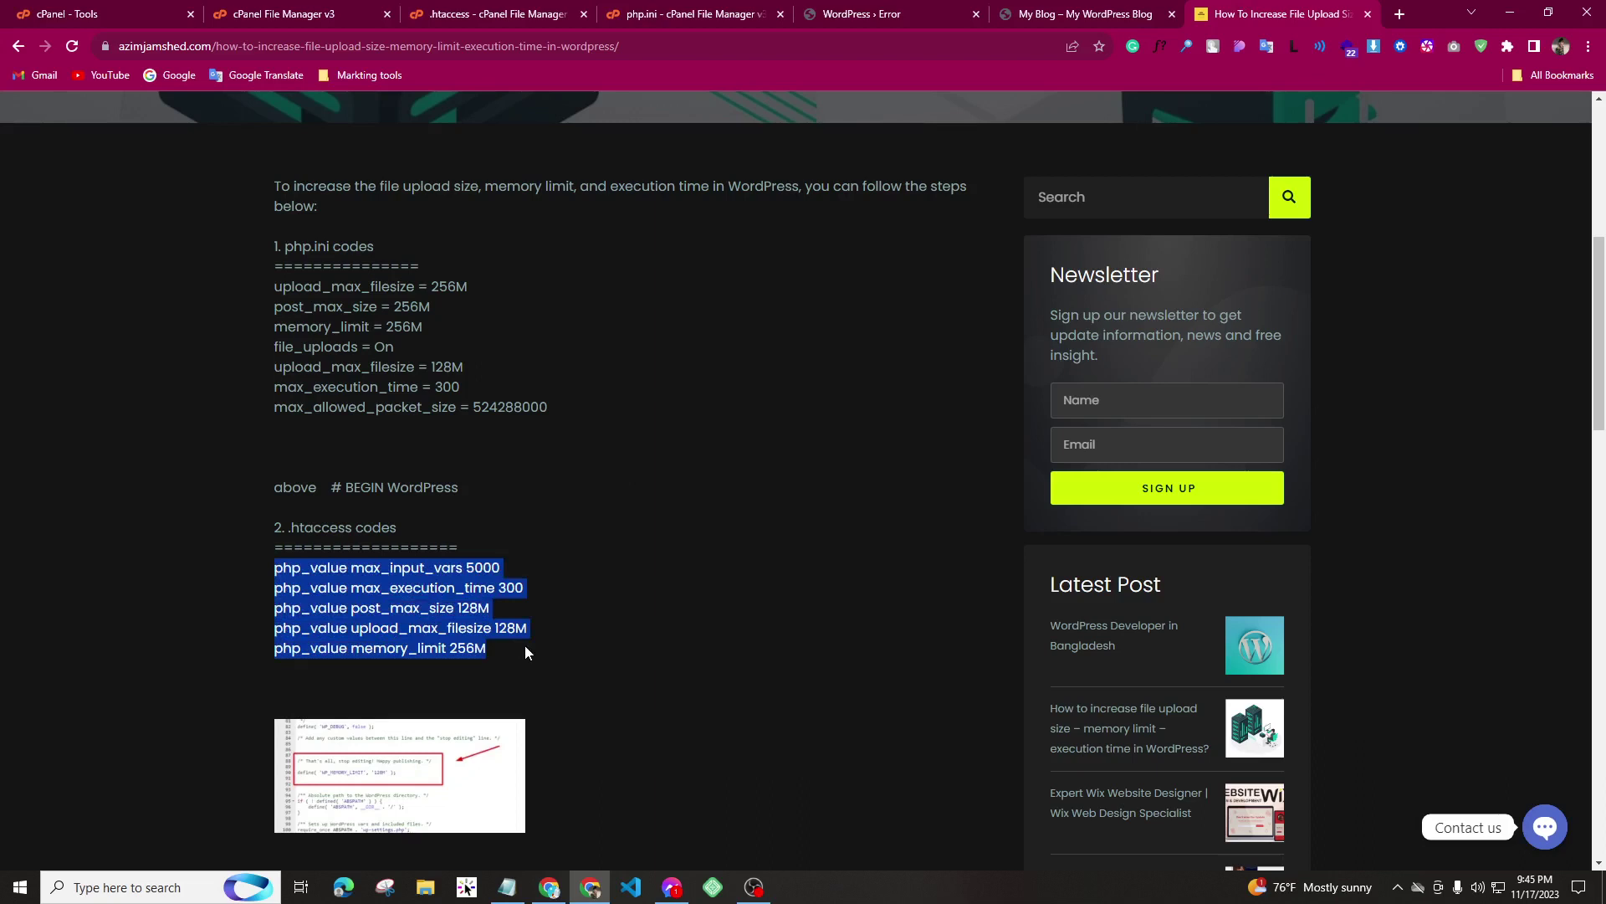
{"action": "left_click", "coordinate": [739, 8]}
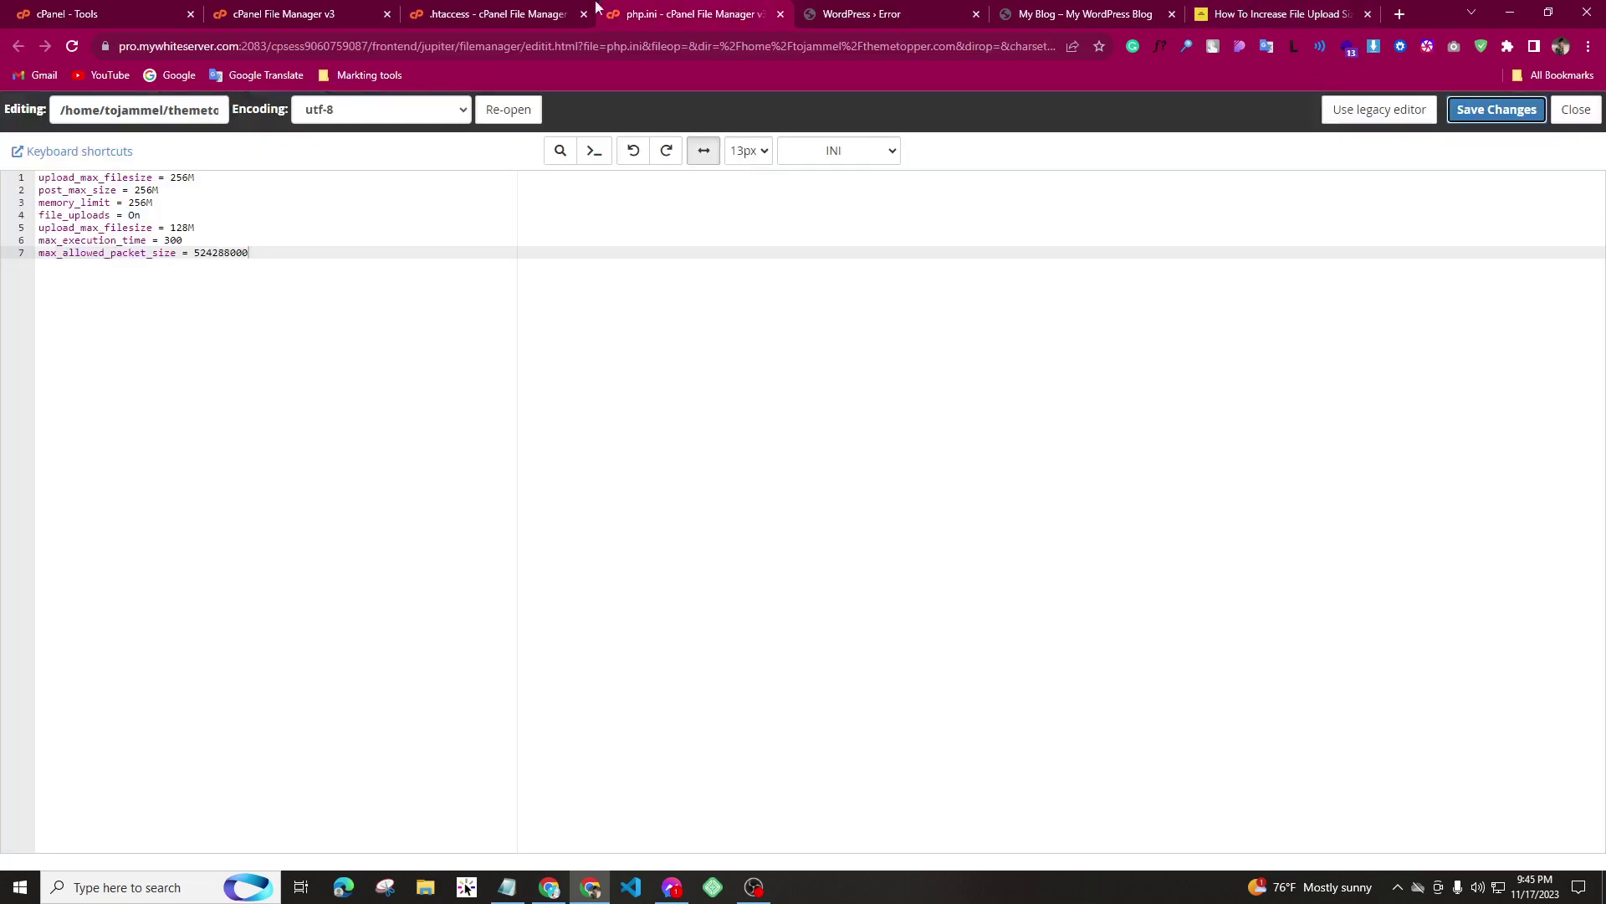
{"action": "left_click", "coordinate": [923, 9]}
{"action": "left_click", "coordinate": [440, 16]}
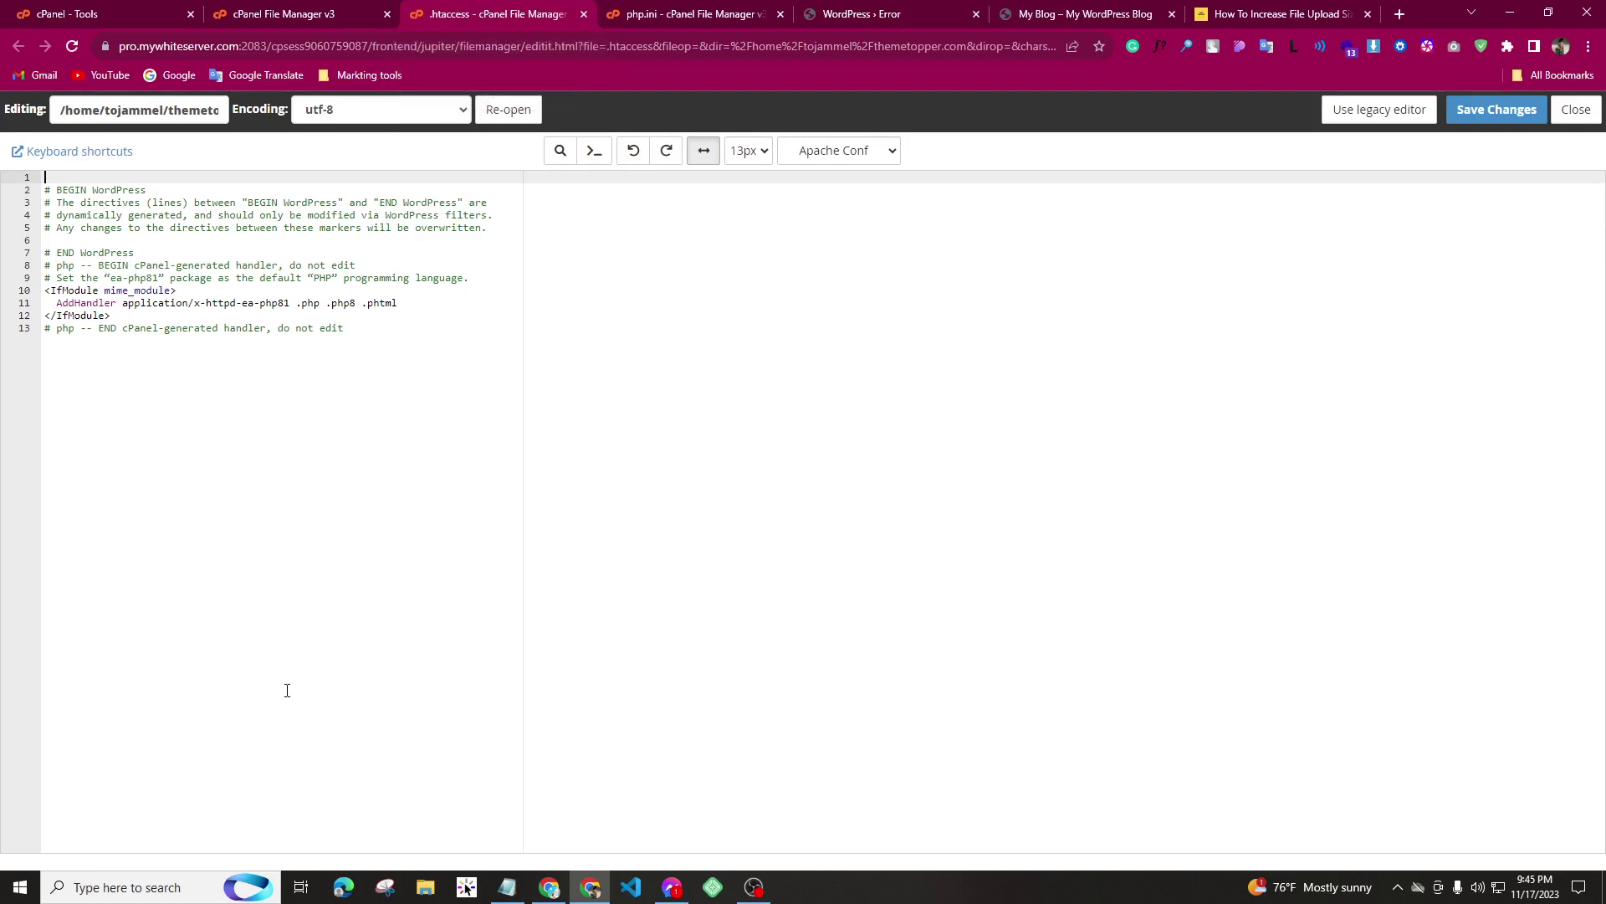
{"action": "key", "text": "Return"}
{"action": "key", "text": "ctrl+v"}
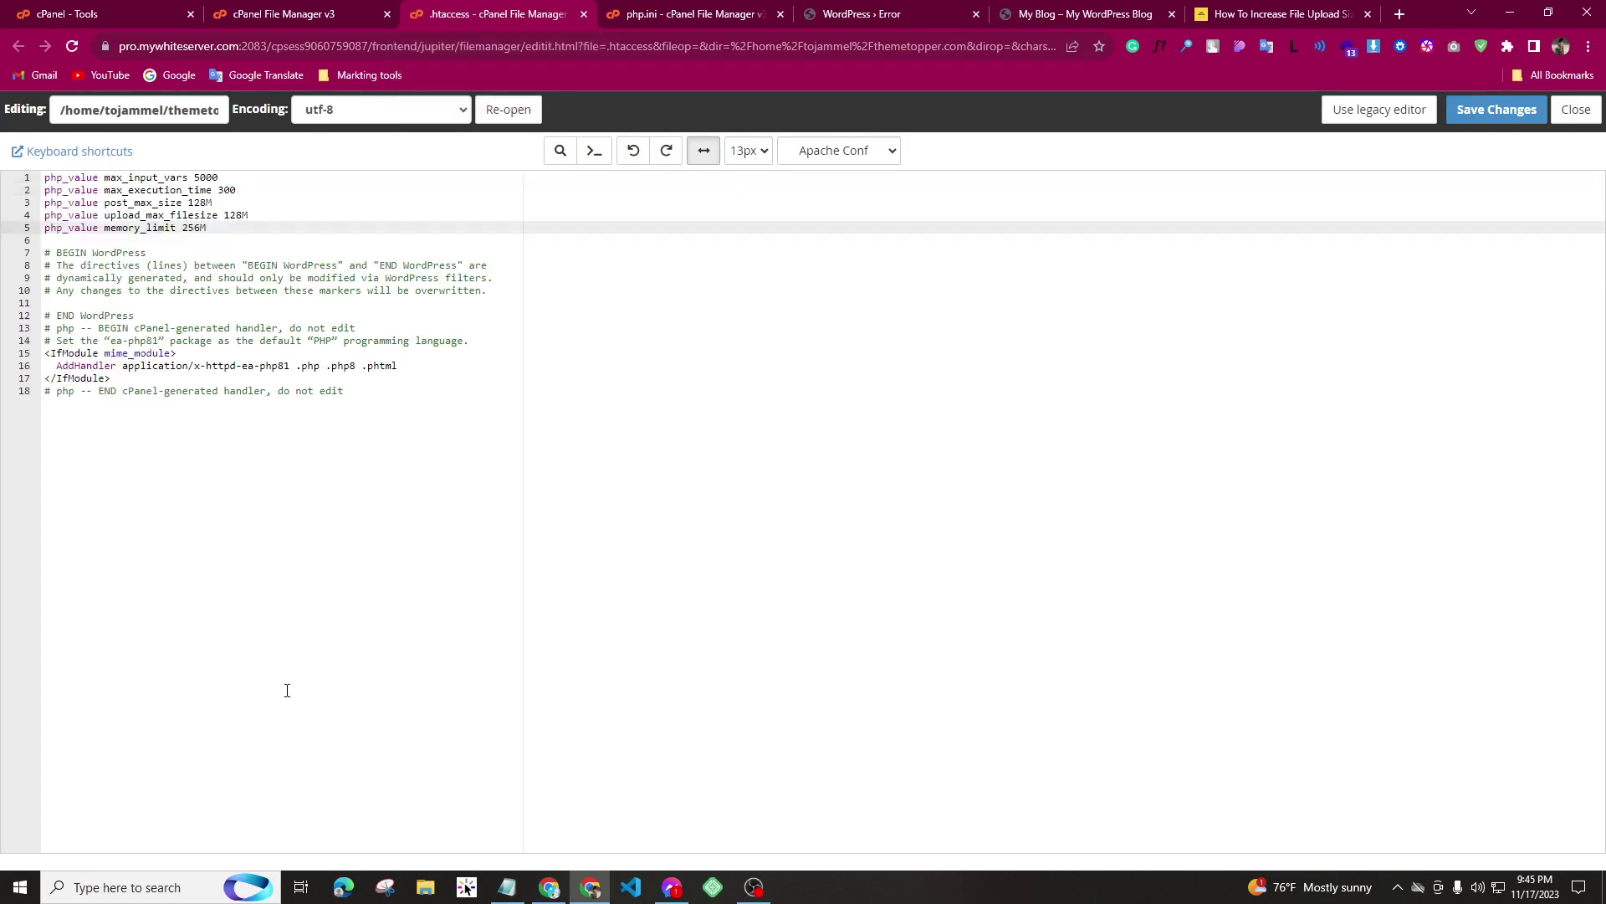
{"action": "left_click", "coordinate": [1500, 109]}
- Reload WordPress, choose pro-elements.zip in Upload Plugin and install it successfully
{"action": "left_click", "coordinate": [936, 7]}
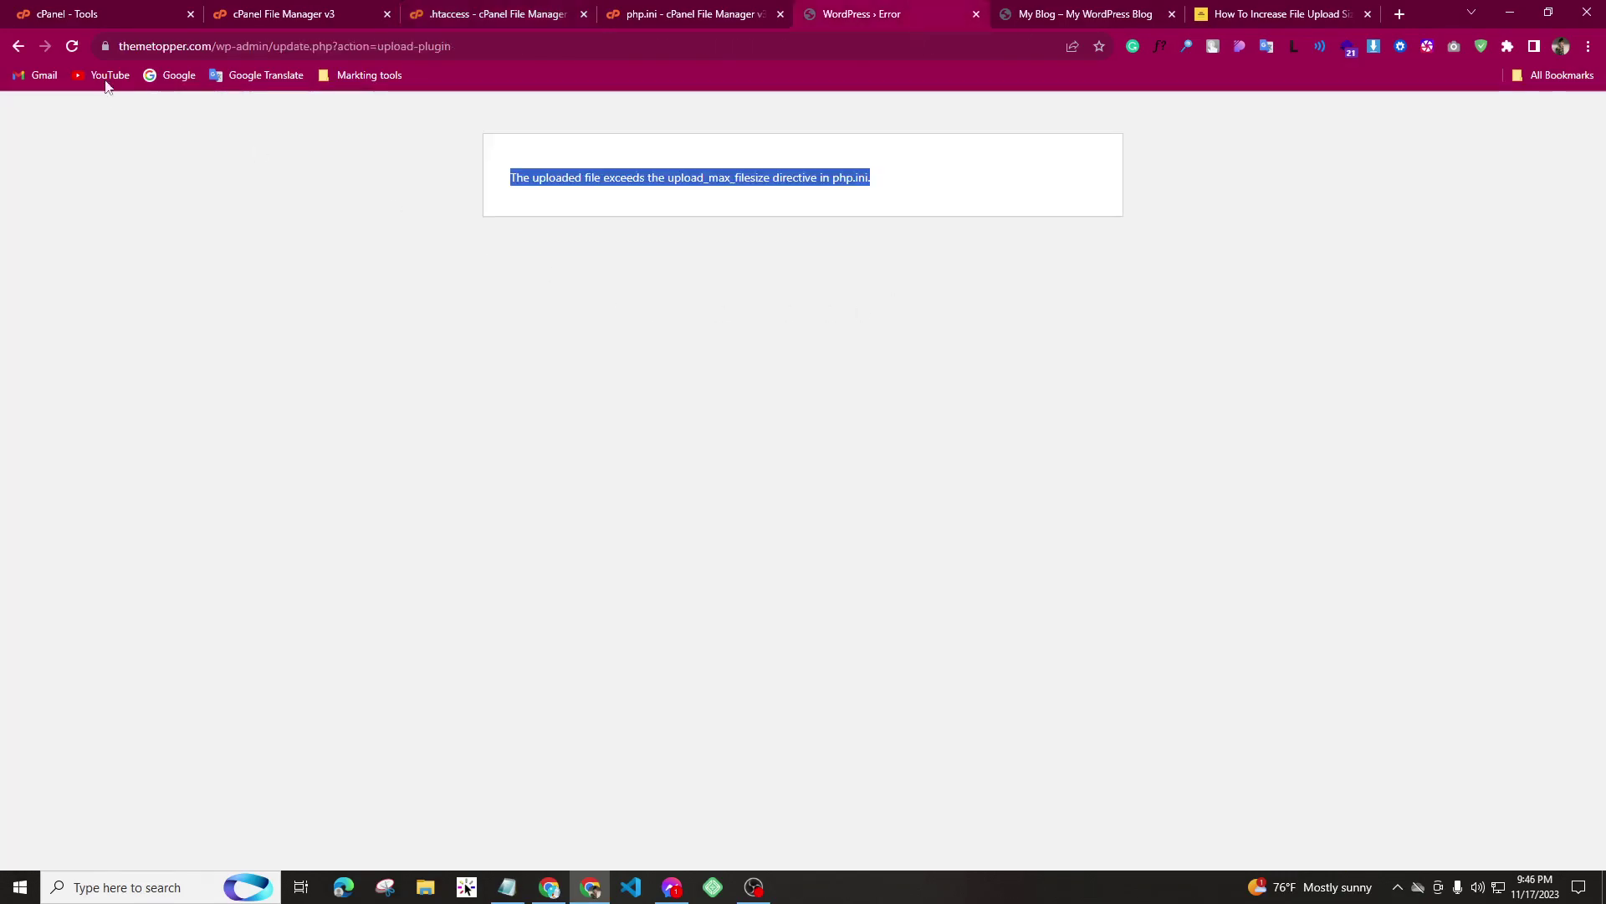
{"action": "left_click", "coordinate": [73, 47]}
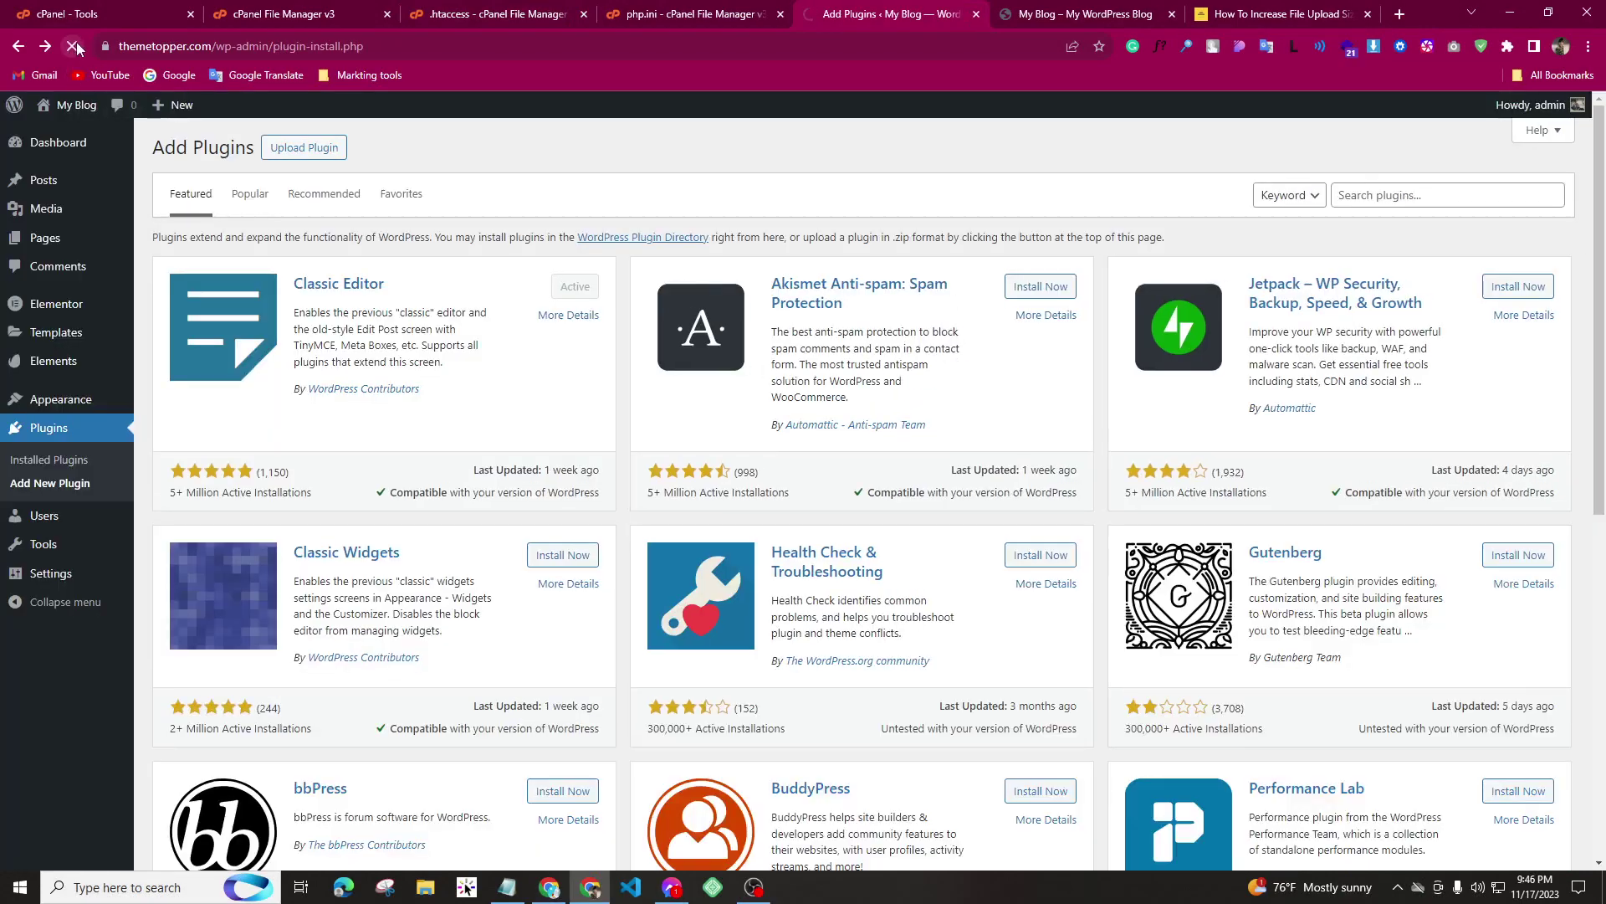
{"action": "left_click", "coordinate": [296, 161]}
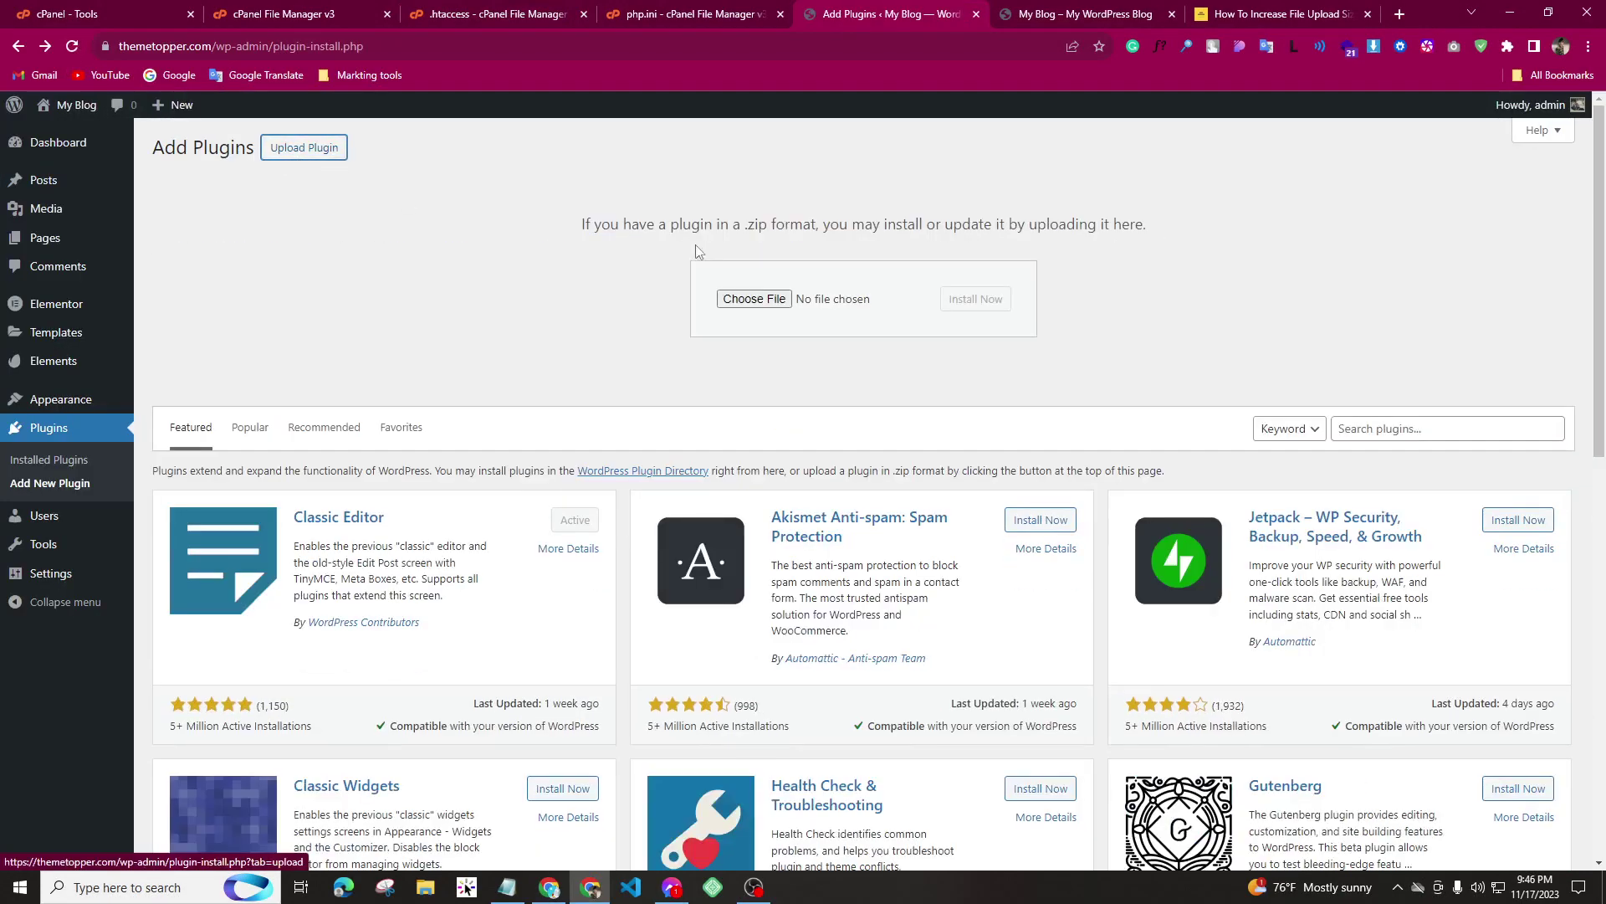
{"action": "left_click", "coordinate": [747, 298]}
{"action": "left_click", "coordinate": [225, 229]}
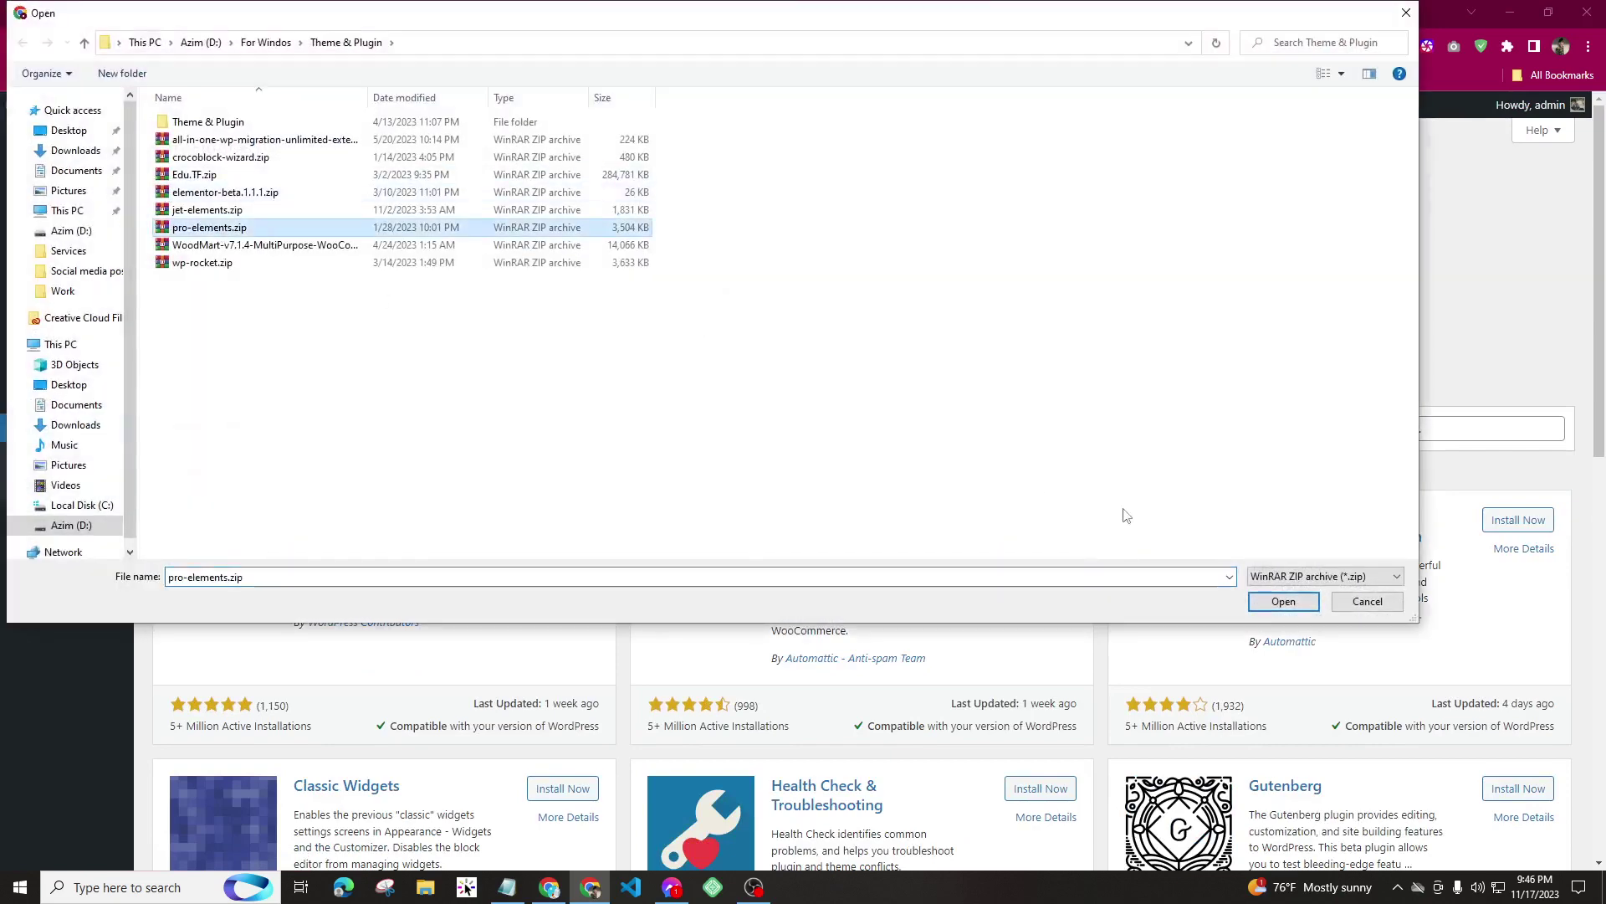
{"action": "left_click", "coordinate": [1289, 604]}
{"action": "left_click", "coordinate": [970, 300]}
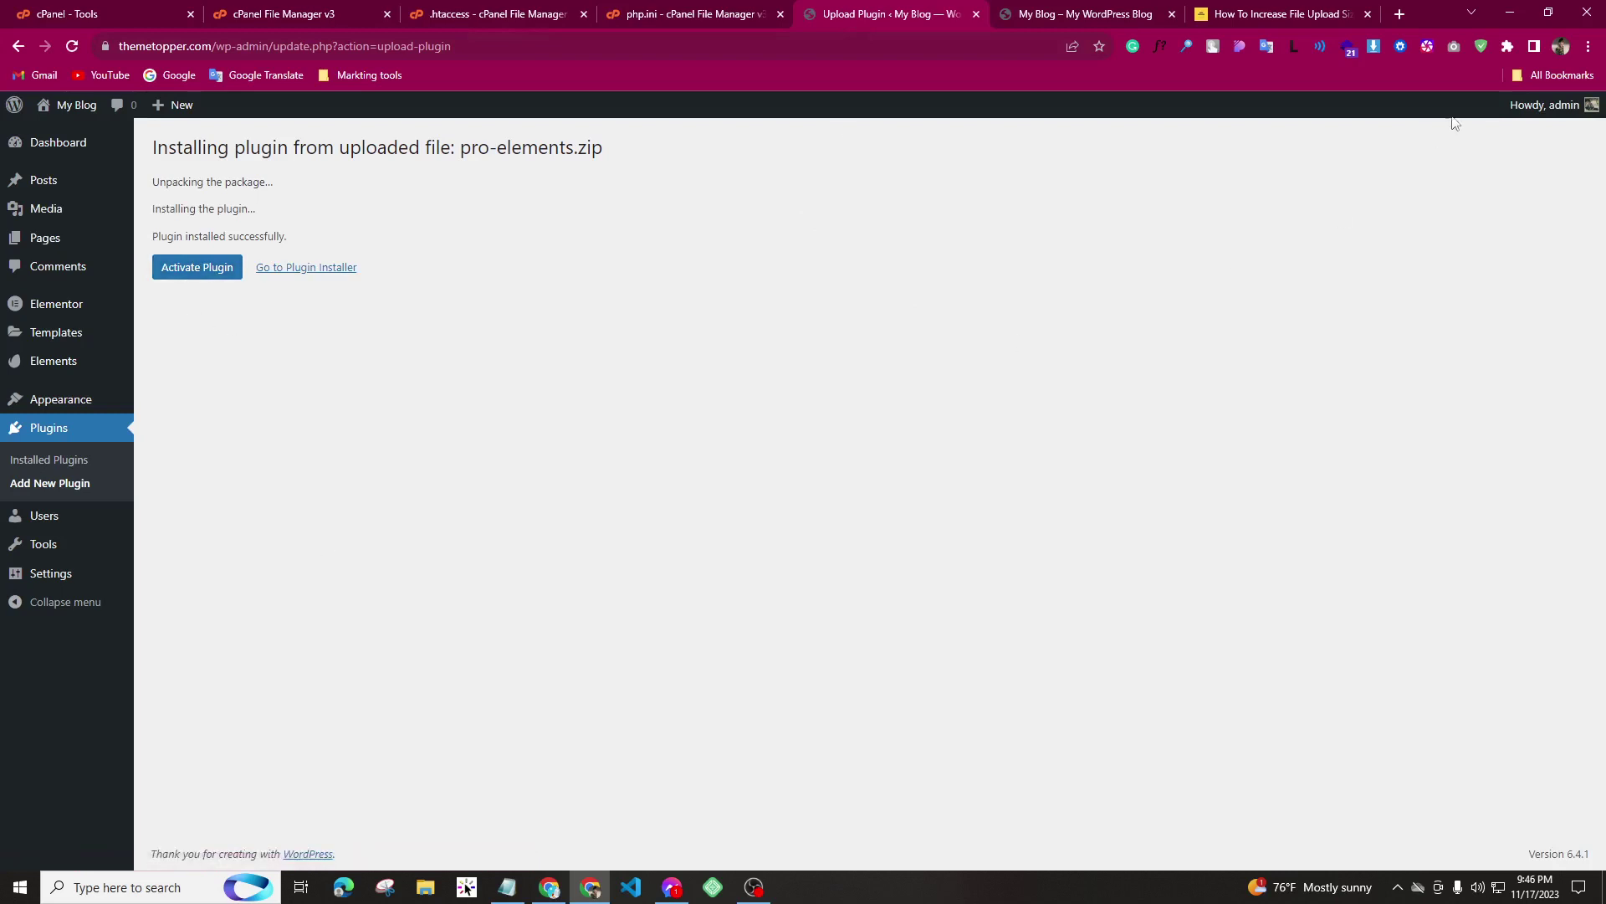
- Copy the WP_MEMORY_LIMIT define line from the upload-size article, then activate PRO Elements
{"action": "left_click", "coordinate": [1314, 10]}
{"action": "scroll", "coordinate": [481, 456], "scroll_direction": "down", "scroll_amount": 4}
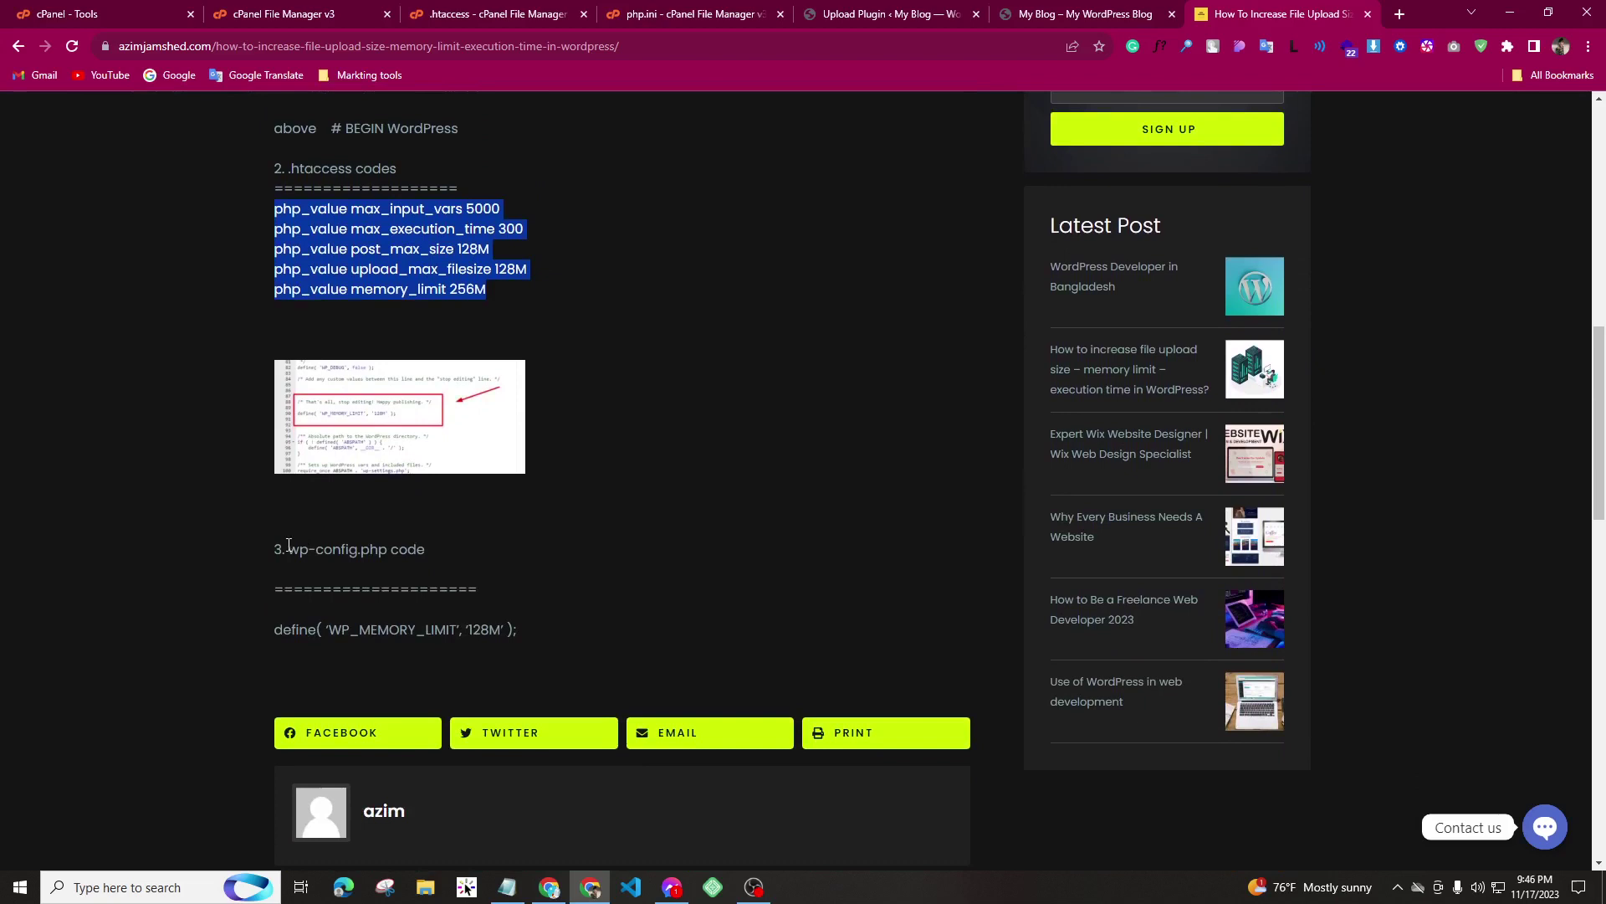
{"action": "left_click_drag", "start_coordinate": [294, 557], "coordinate": [350, 564]}
{"action": "left_click", "coordinate": [349, 564]}
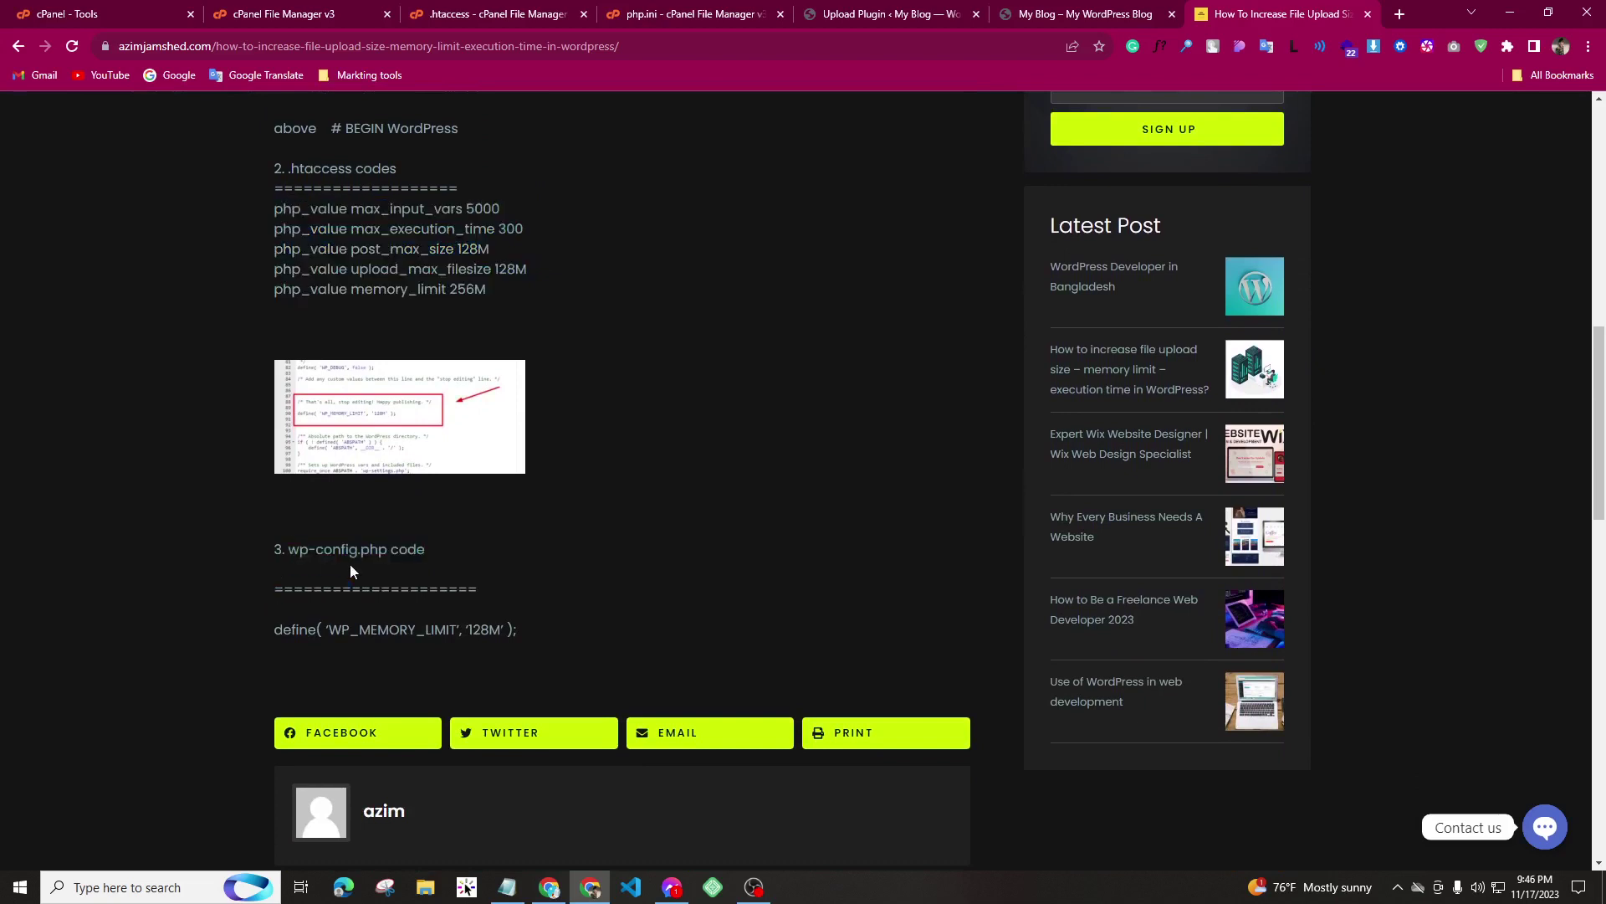
{"action": "left_click_drag", "start_coordinate": [258, 636], "coordinate": [509, 634]}
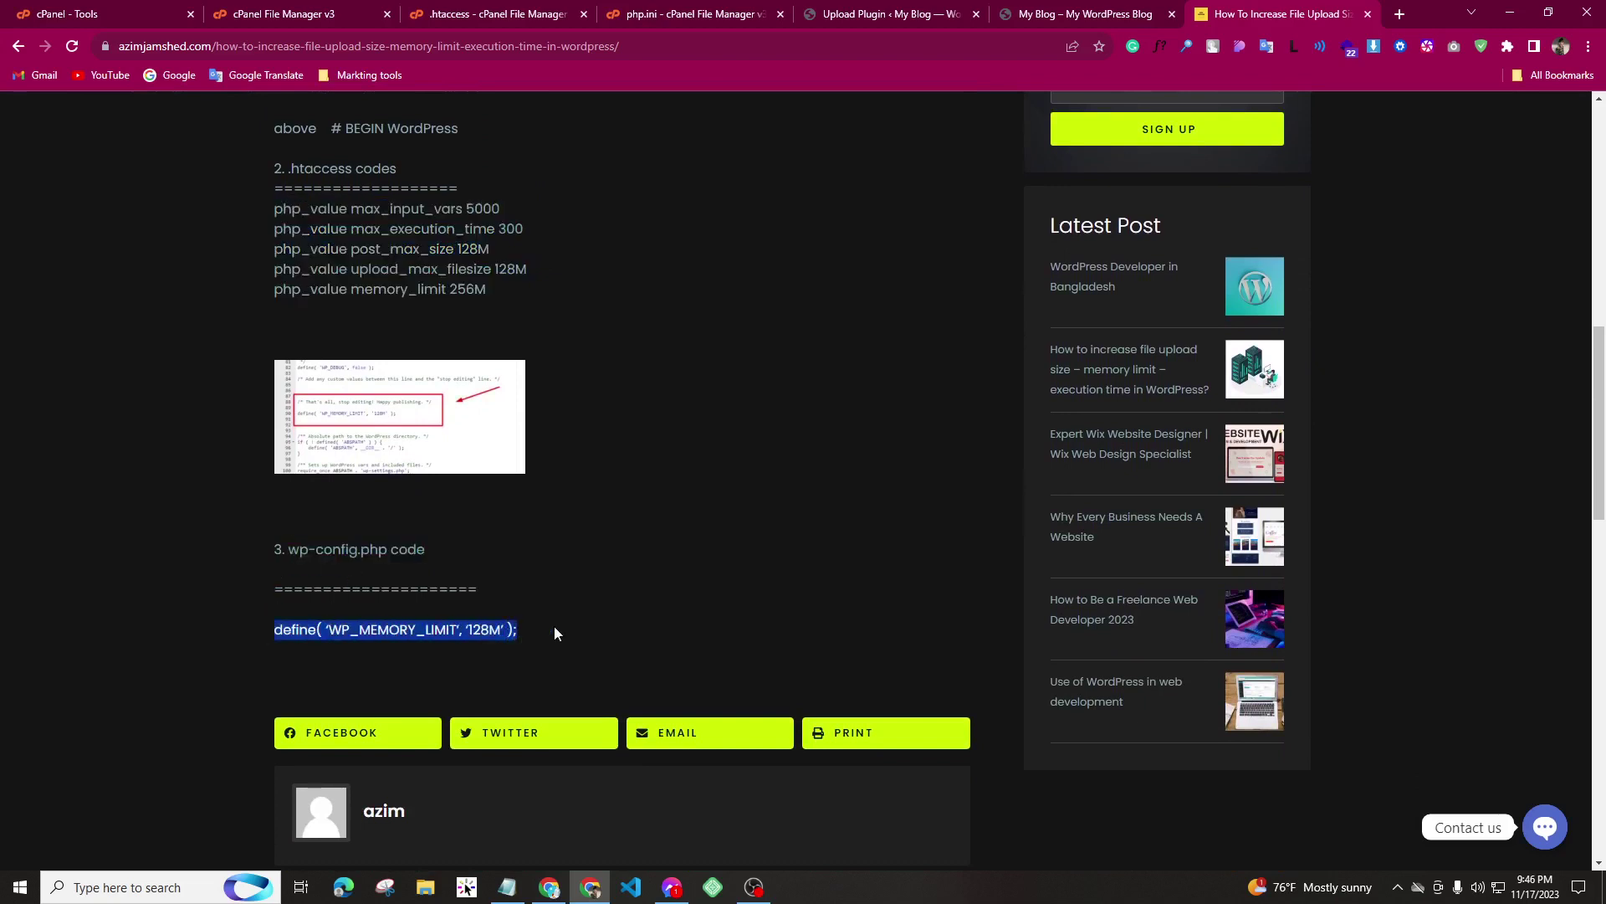
{"action": "left_click_drag", "start_coordinate": [386, 414], "coordinate": [608, 411]}
{"action": "left_click", "coordinate": [806, 8]}
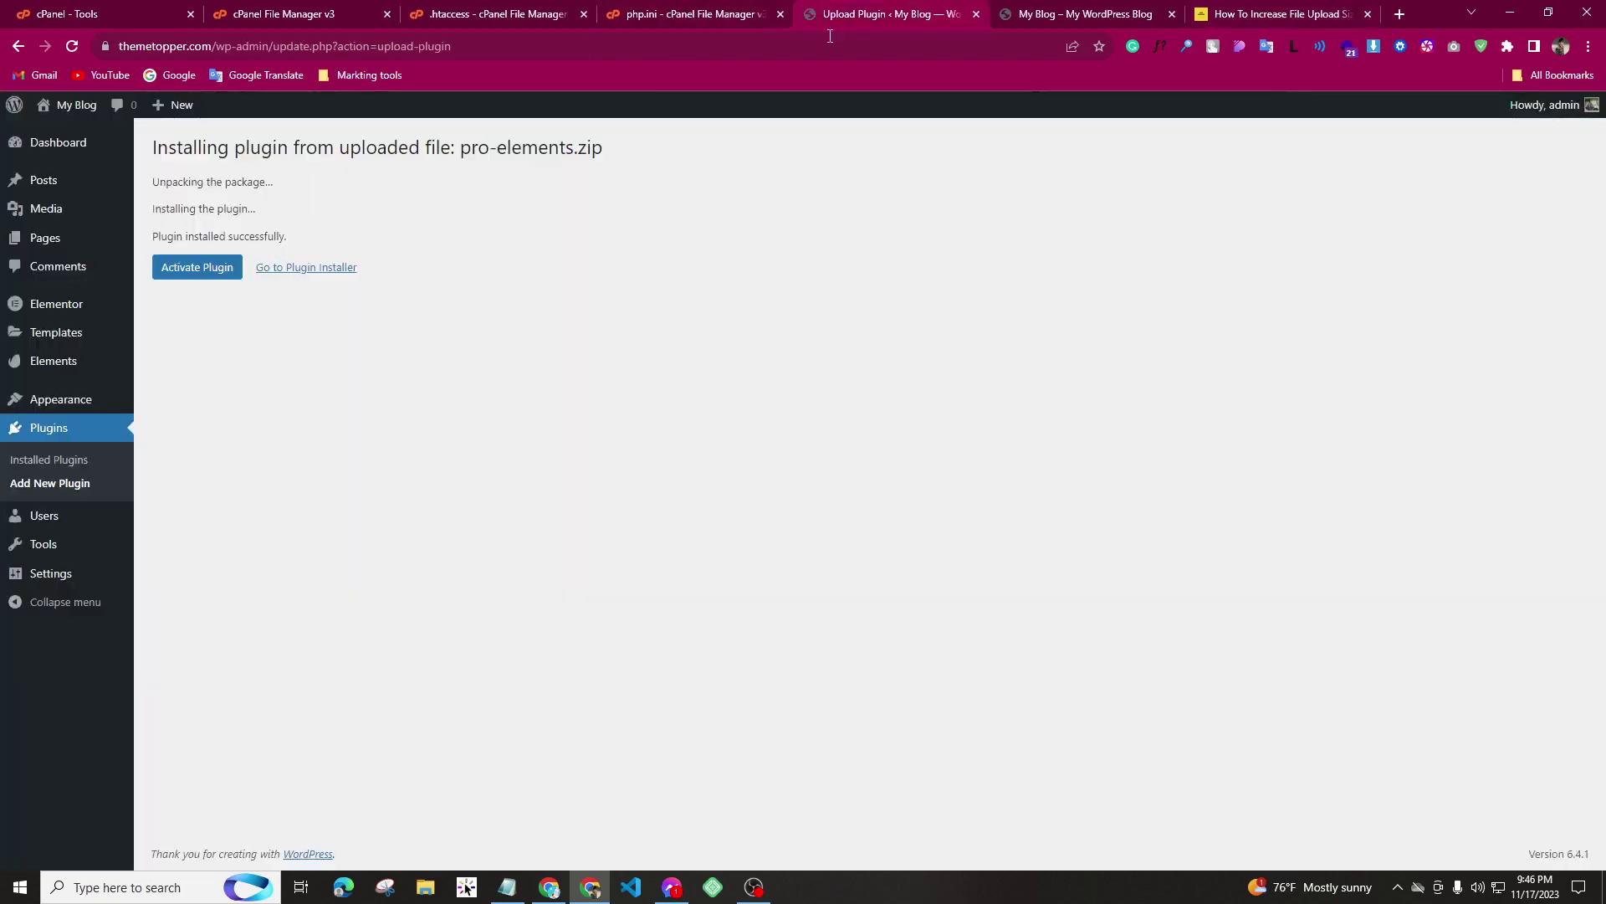
{"action": "left_click", "coordinate": [197, 267]}
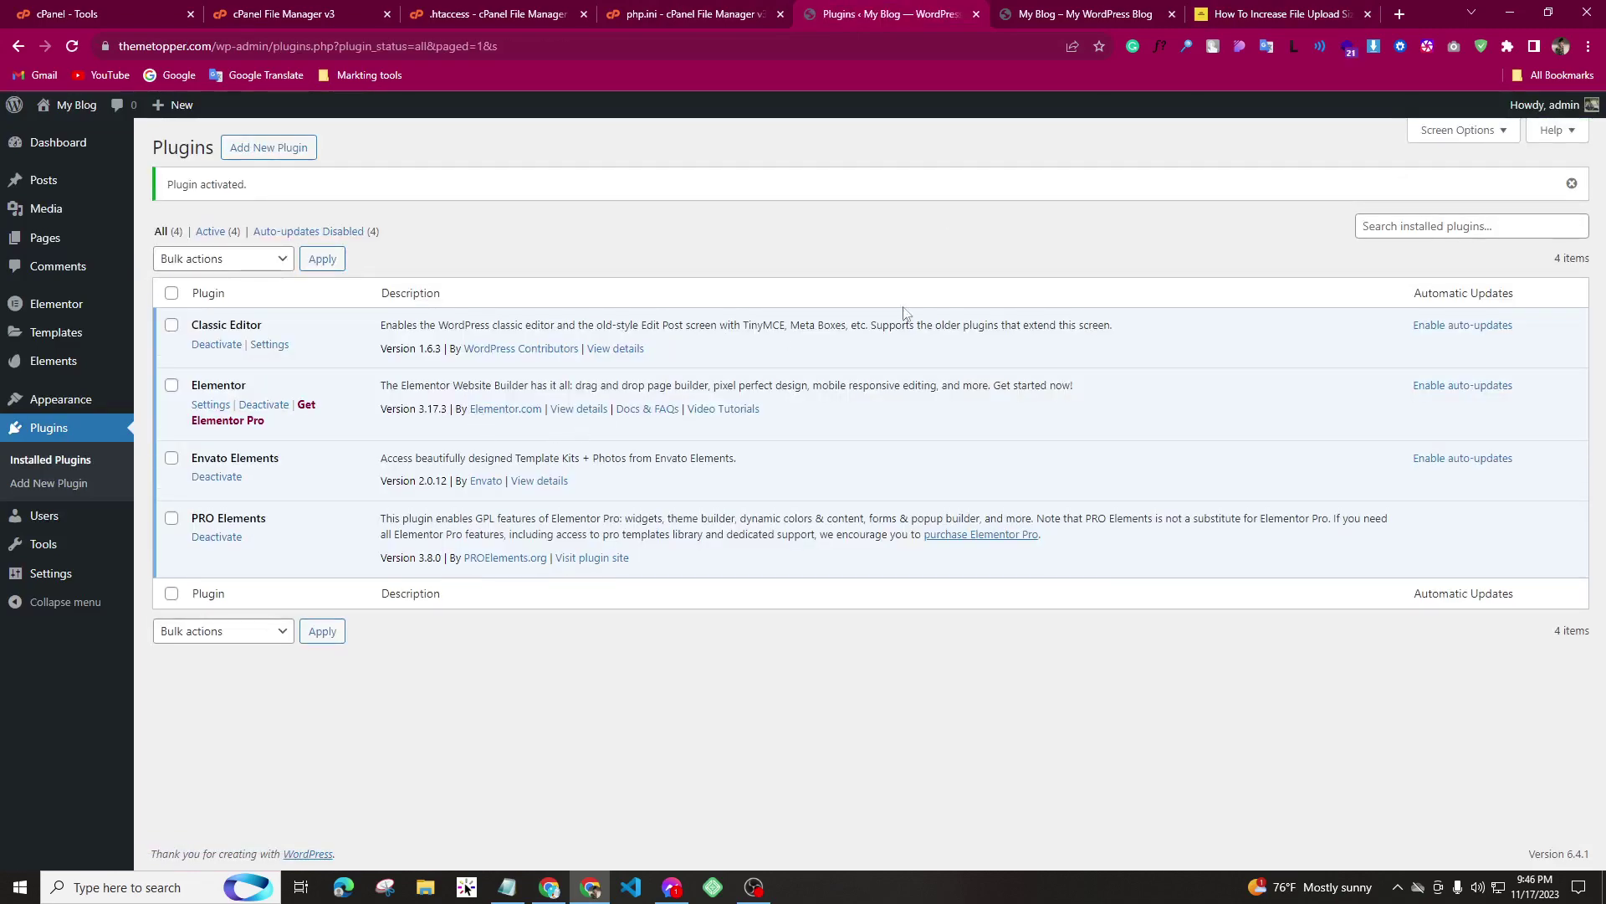
- Reload the My Blog homepage and scroll through it
{"action": "left_click", "coordinate": [1158, 9]}
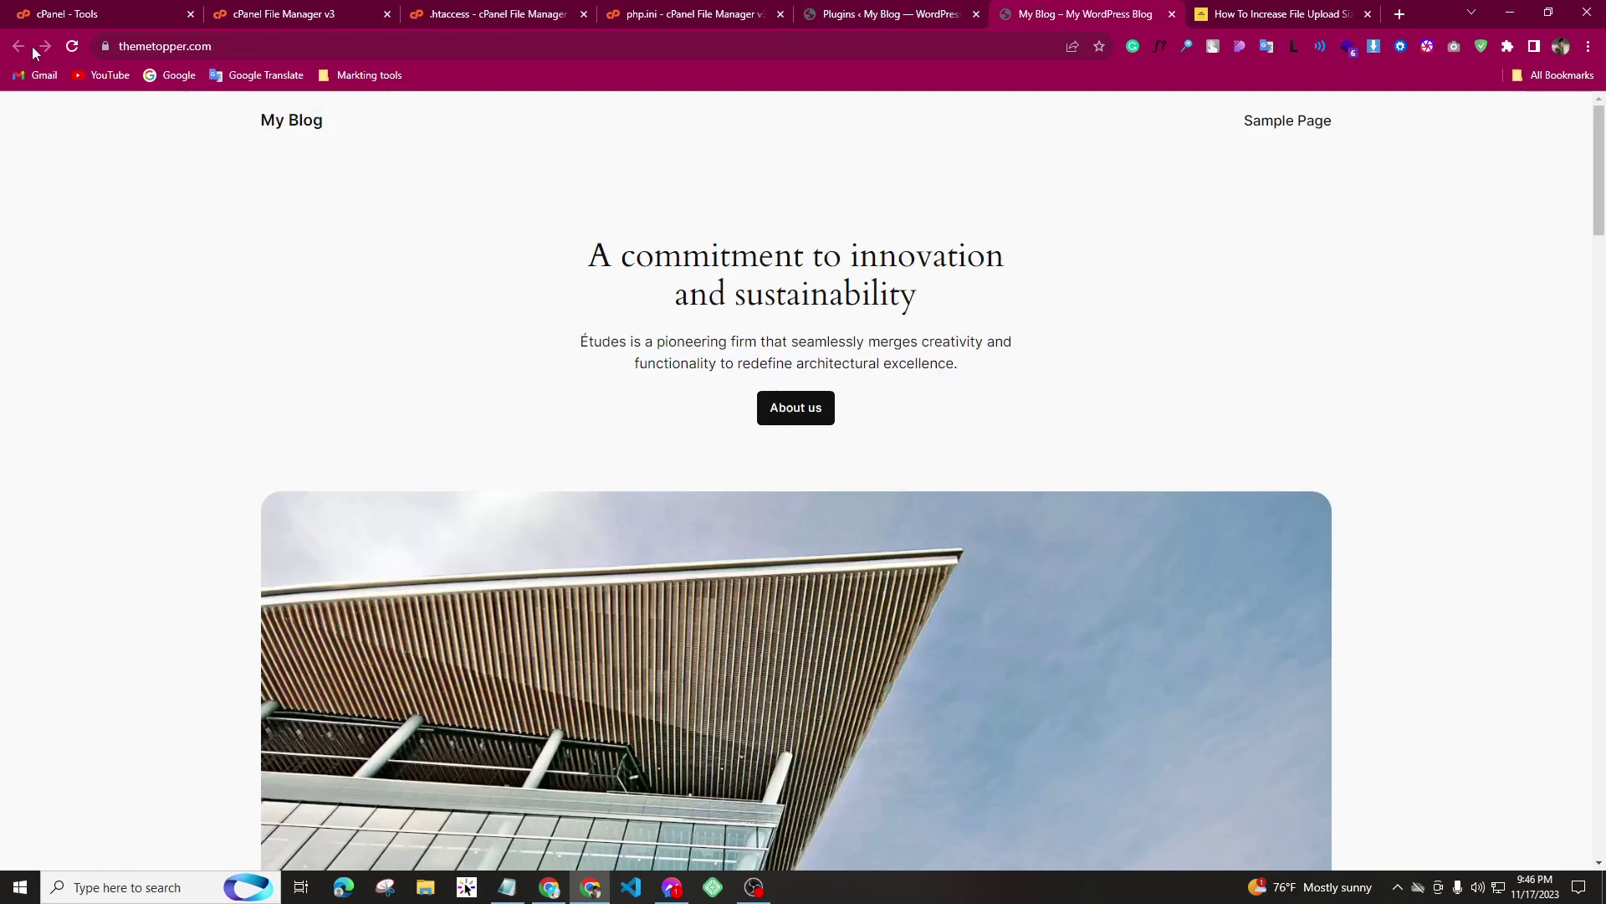
{"action": "left_click", "coordinate": [72, 46]}
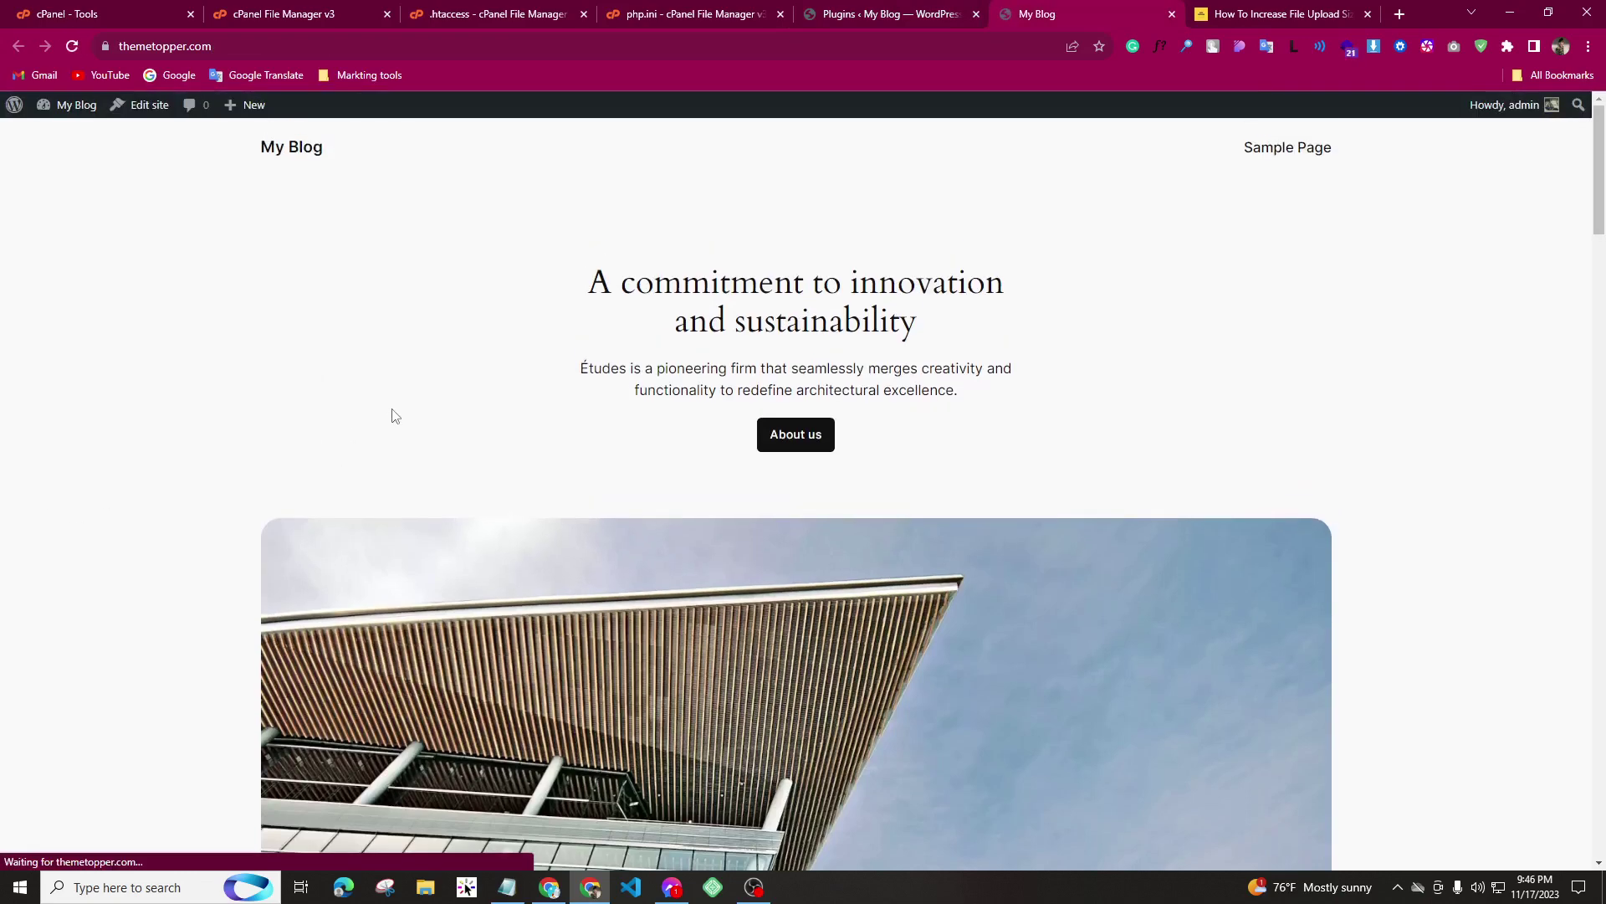
{"action": "scroll", "coordinate": [388, 391], "scroll_direction": "down", "scroll_amount": 5}
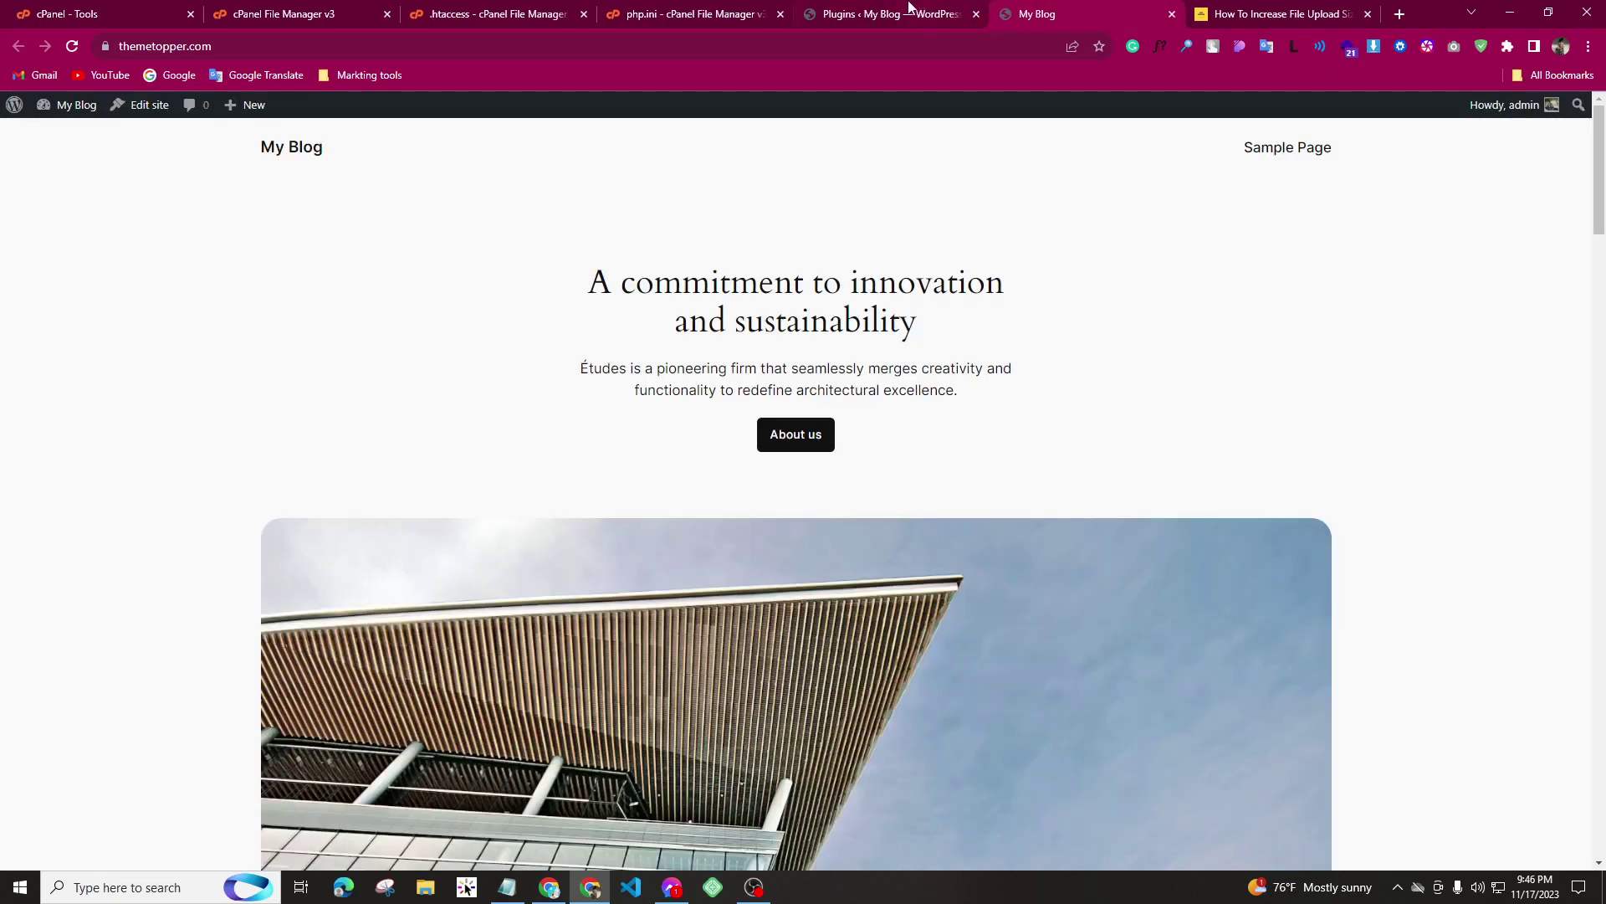
- Return to the installed plugins list and close the .htaccess and php.ini editor tabs
{"action": "left_click", "coordinate": [920, 12]}
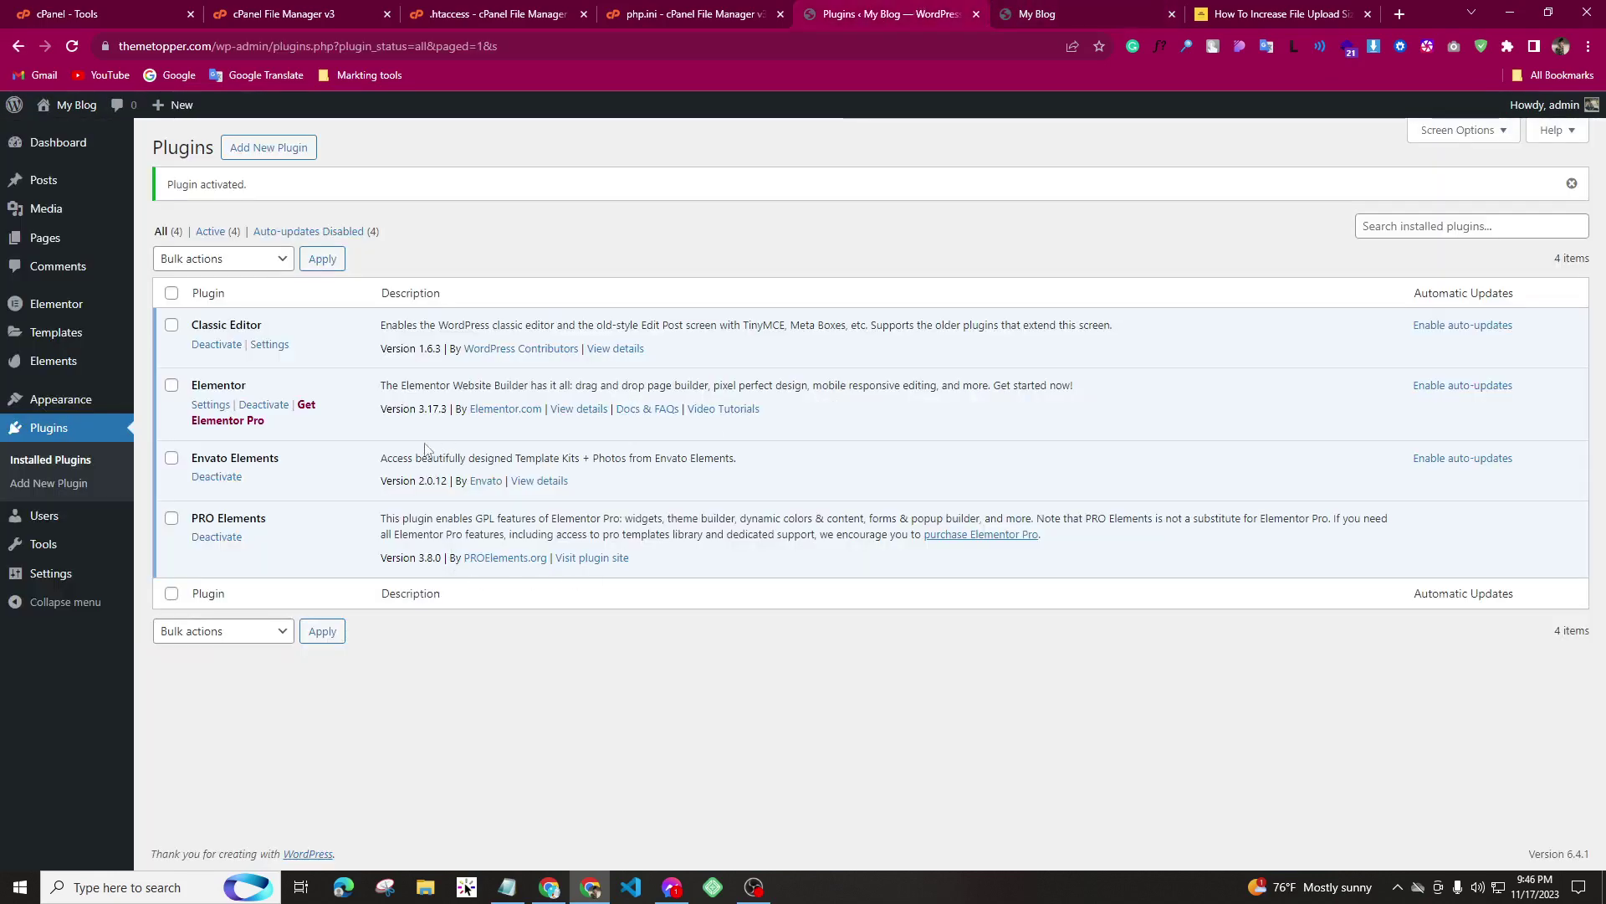
{"action": "left_click", "coordinate": [583, 14]}
{"action": "left_click", "coordinate": [583, 14]}
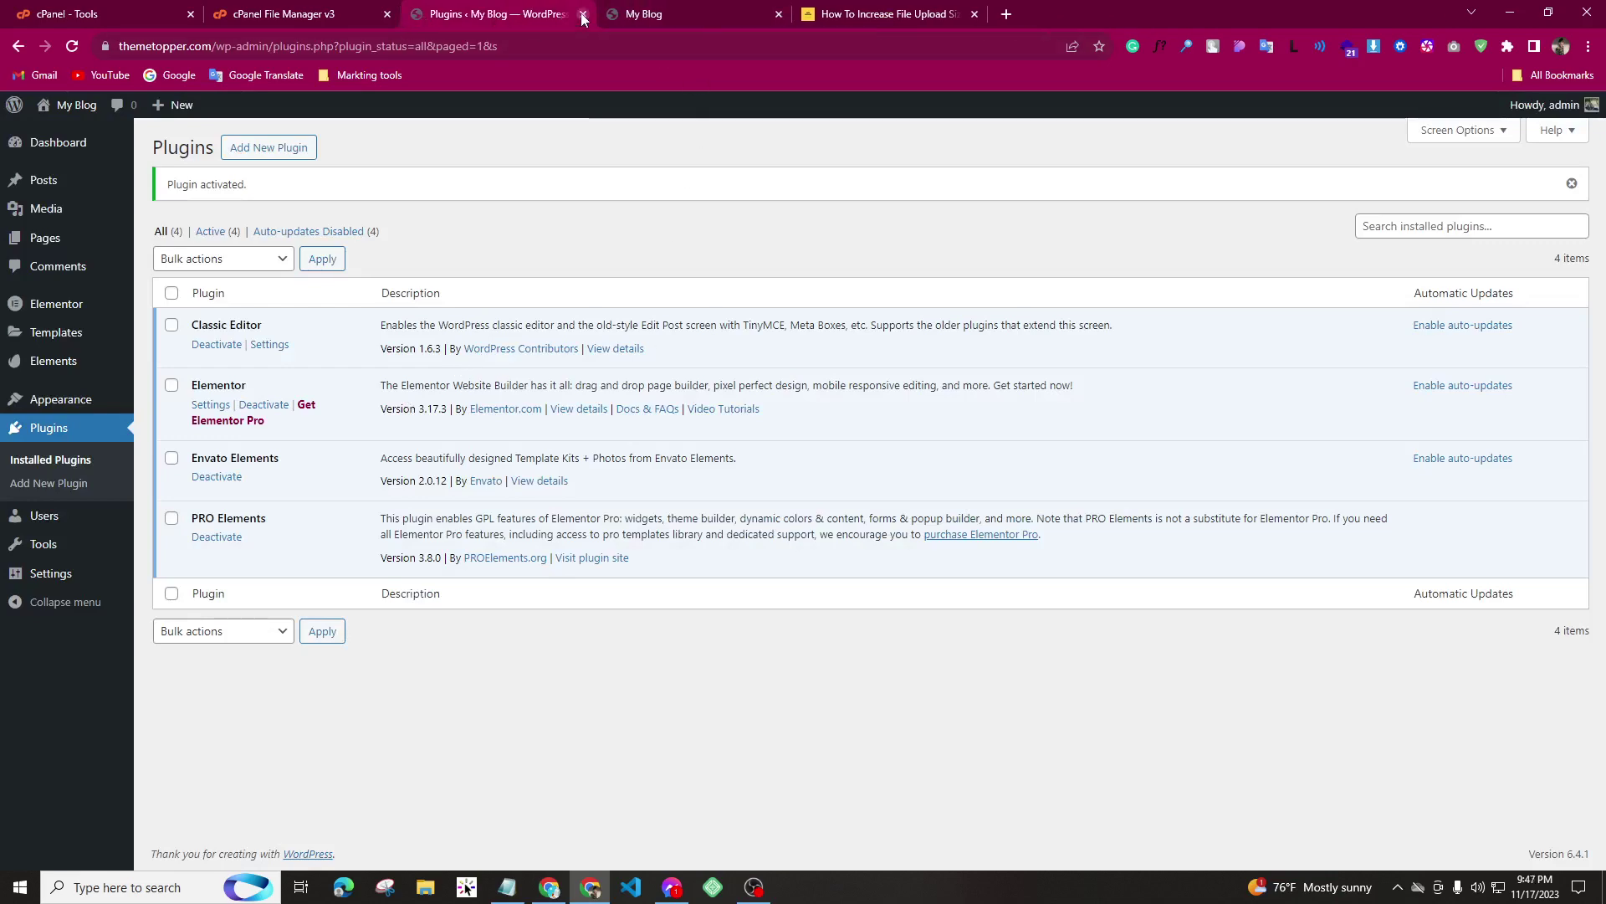
- Flip through the cPanel tools and file manager tabs, then return to the WordPress plugins page
{"action": "left_click", "coordinate": [301, 15]}
{"action": "left_click", "coordinate": [92, 14]}
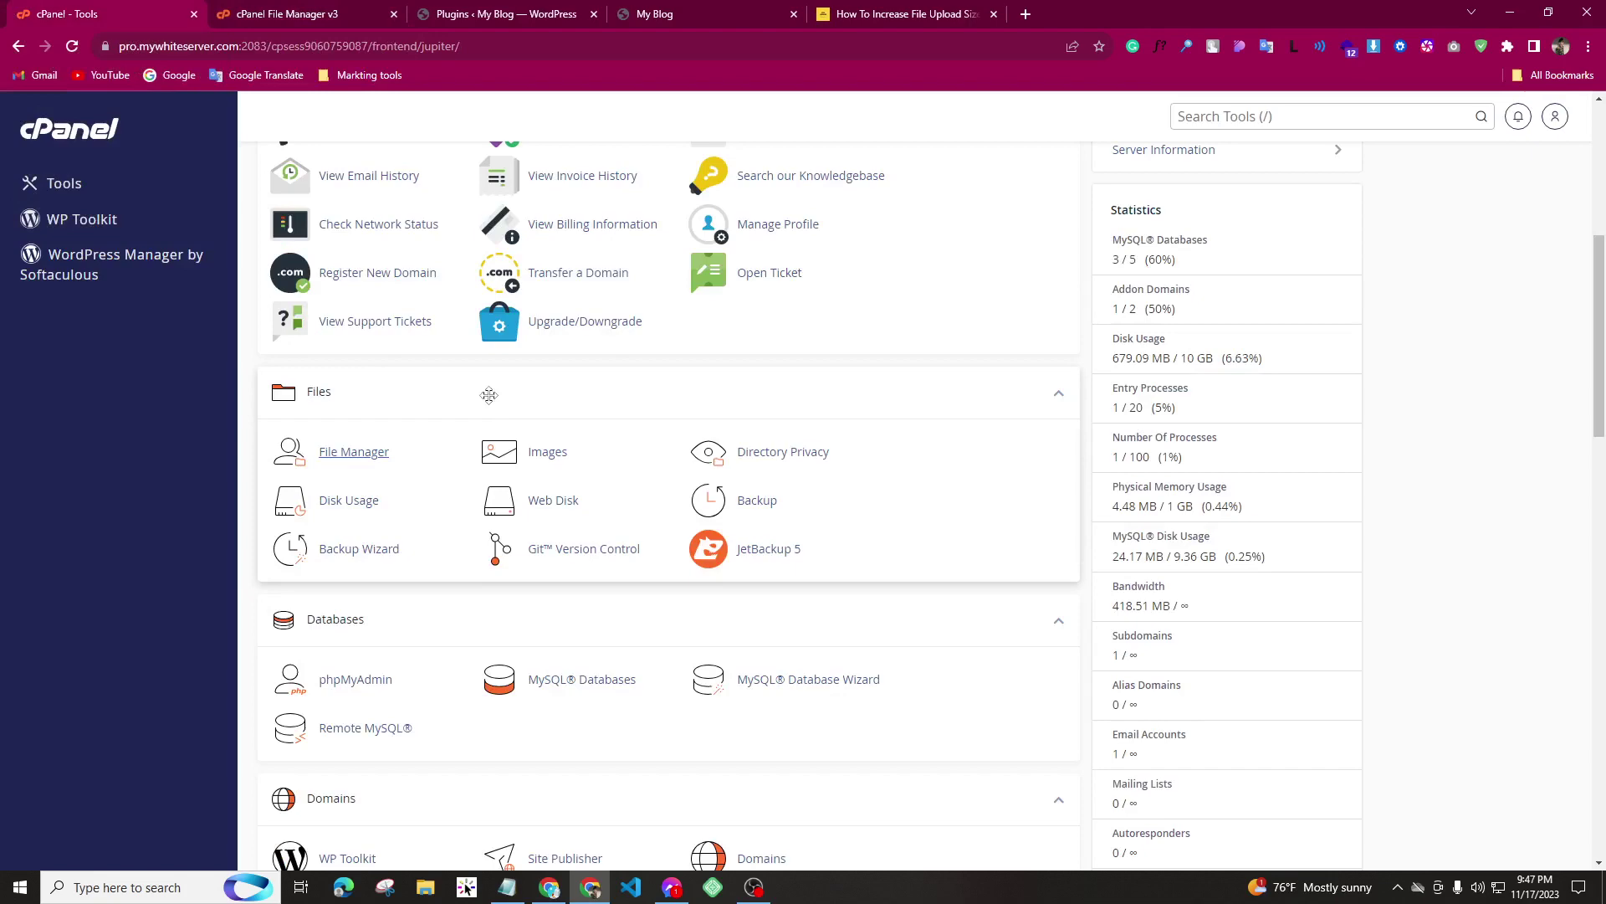
{"action": "key", "text": "ctrl+Tab"}
{"action": "left_click", "coordinate": [474, 14]}
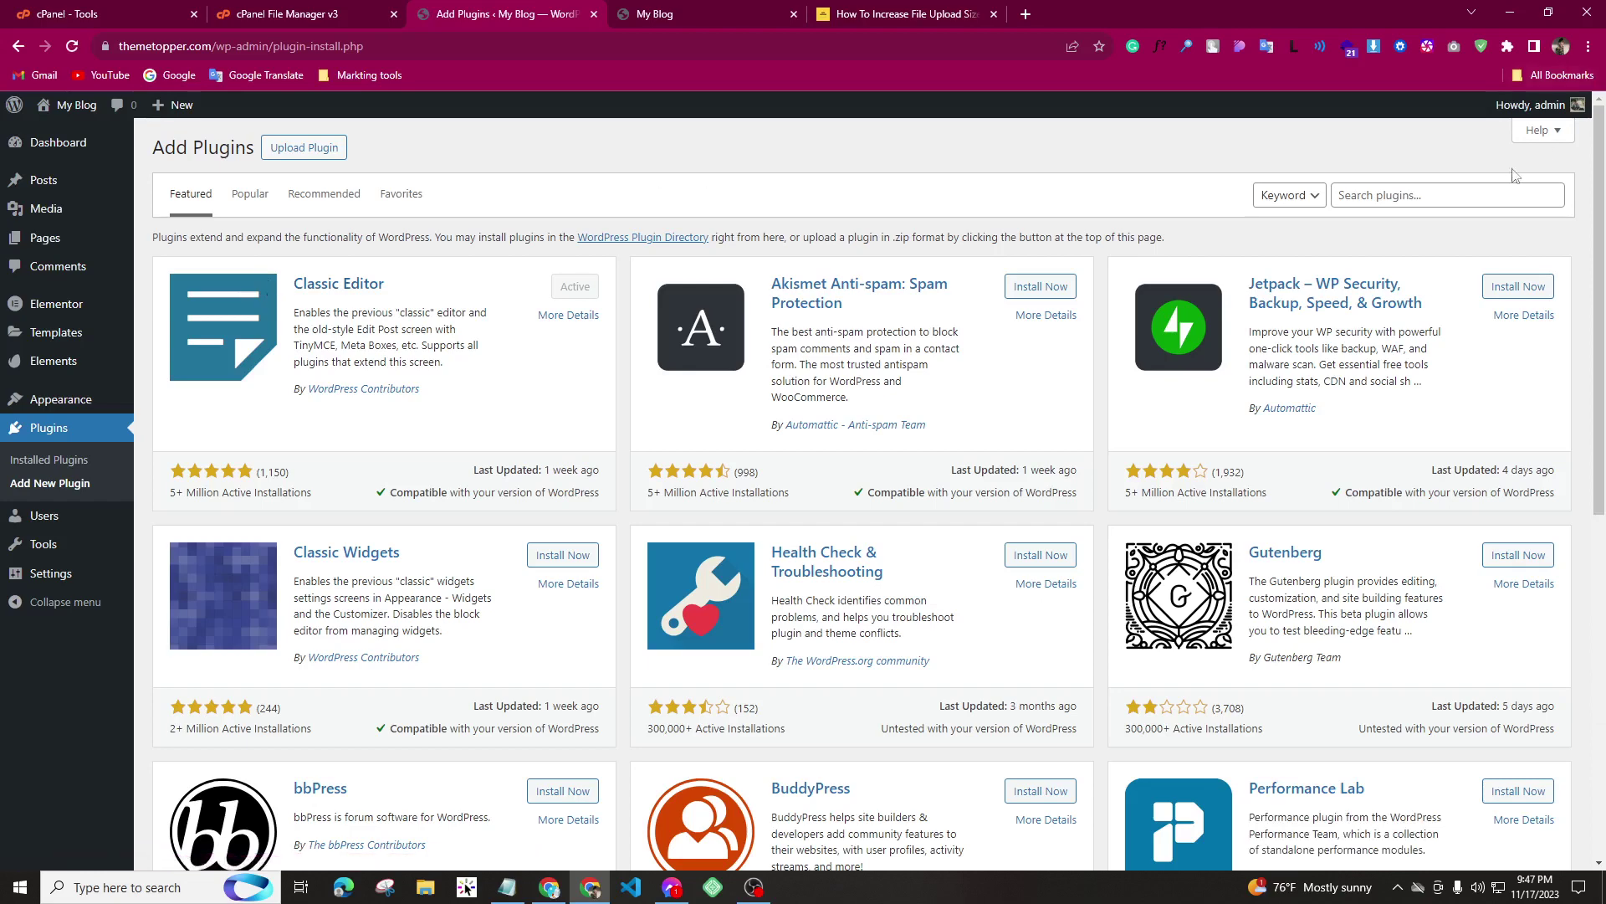
- Search the plugin directory for 'file', cycling through the other tabs with Ctrl+number shortcuts
{"action": "left_click", "coordinate": [1428, 184]}
{"action": "type", "text": "file"}
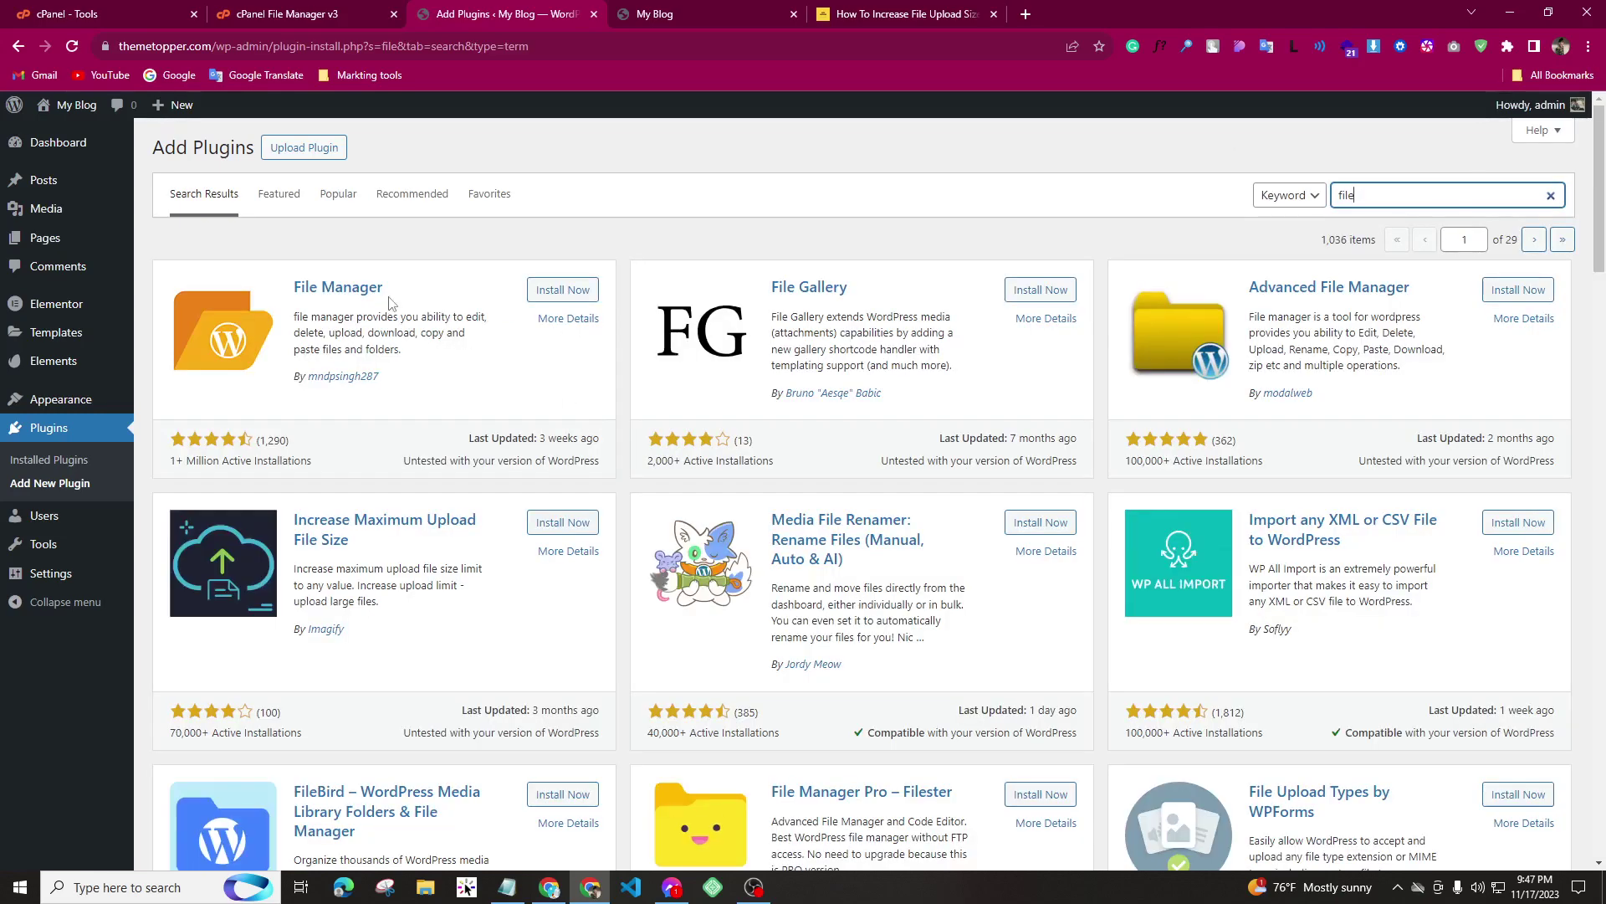
{"action": "key", "text": "ctrl+1"}
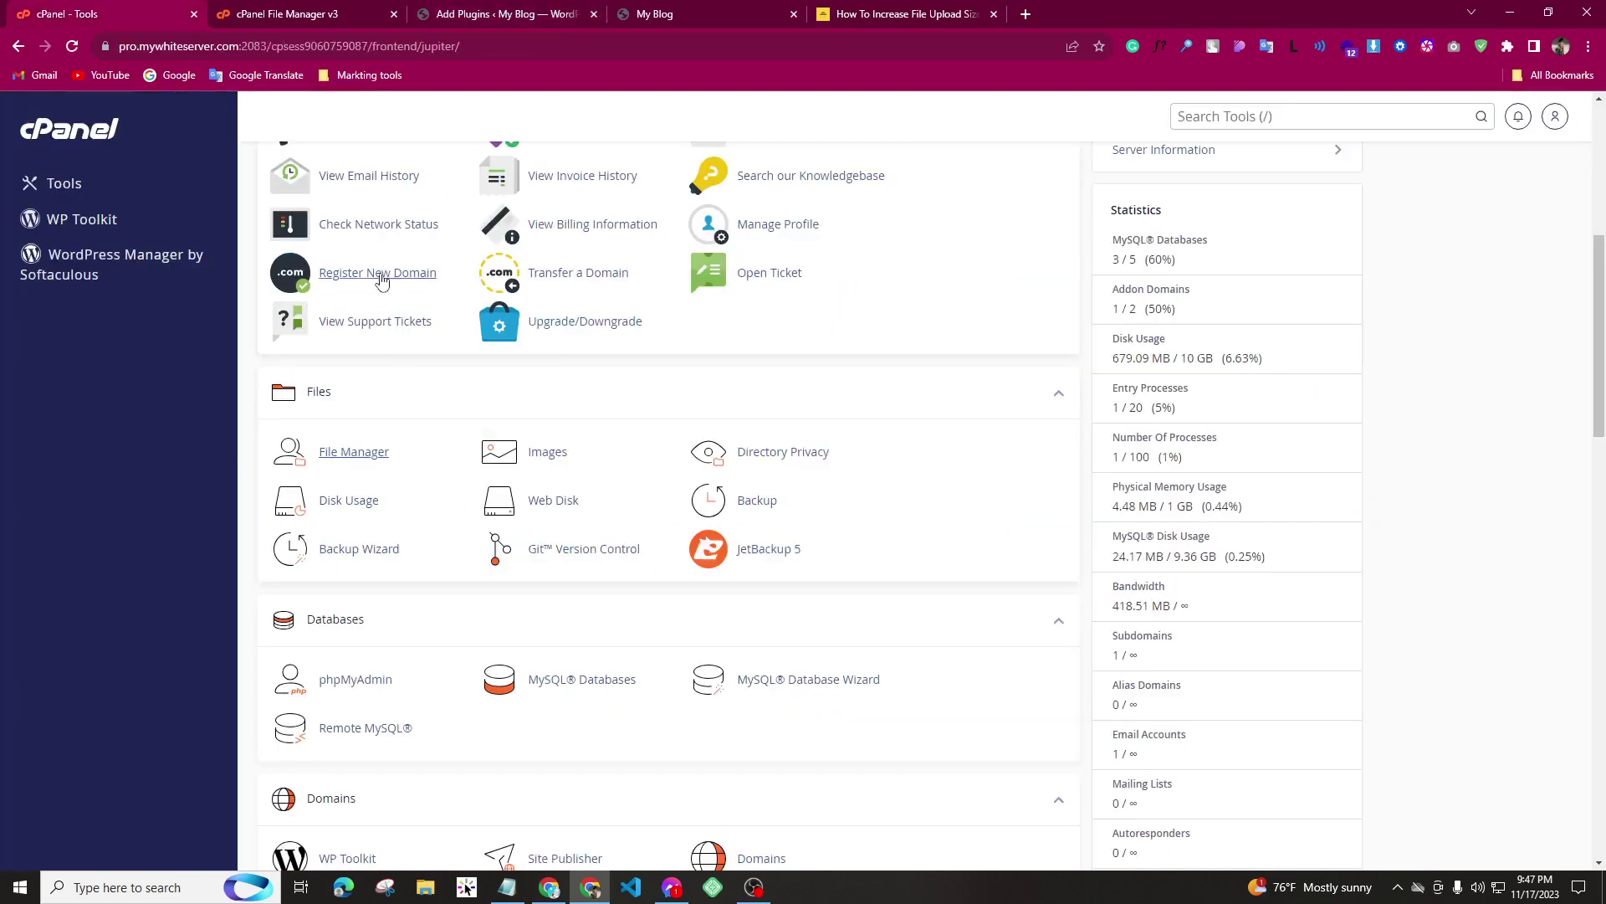
{"action": "key", "text": "ctrl+2"}
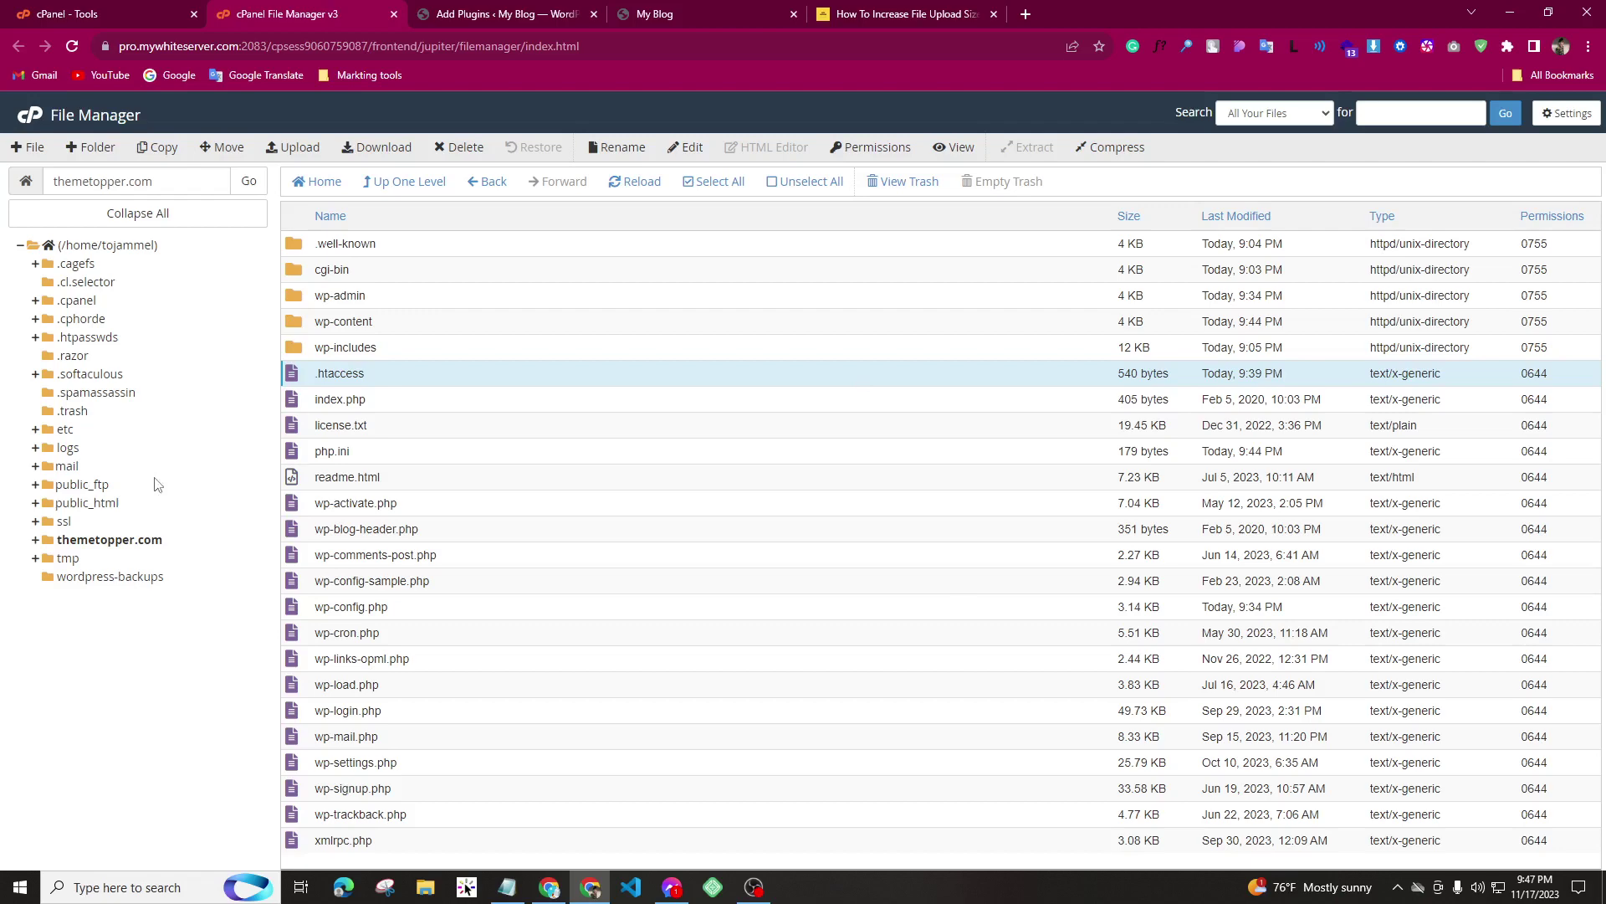
{"action": "key", "text": "ctrl+4"}
{"action": "key", "text": "ctrl+3"}
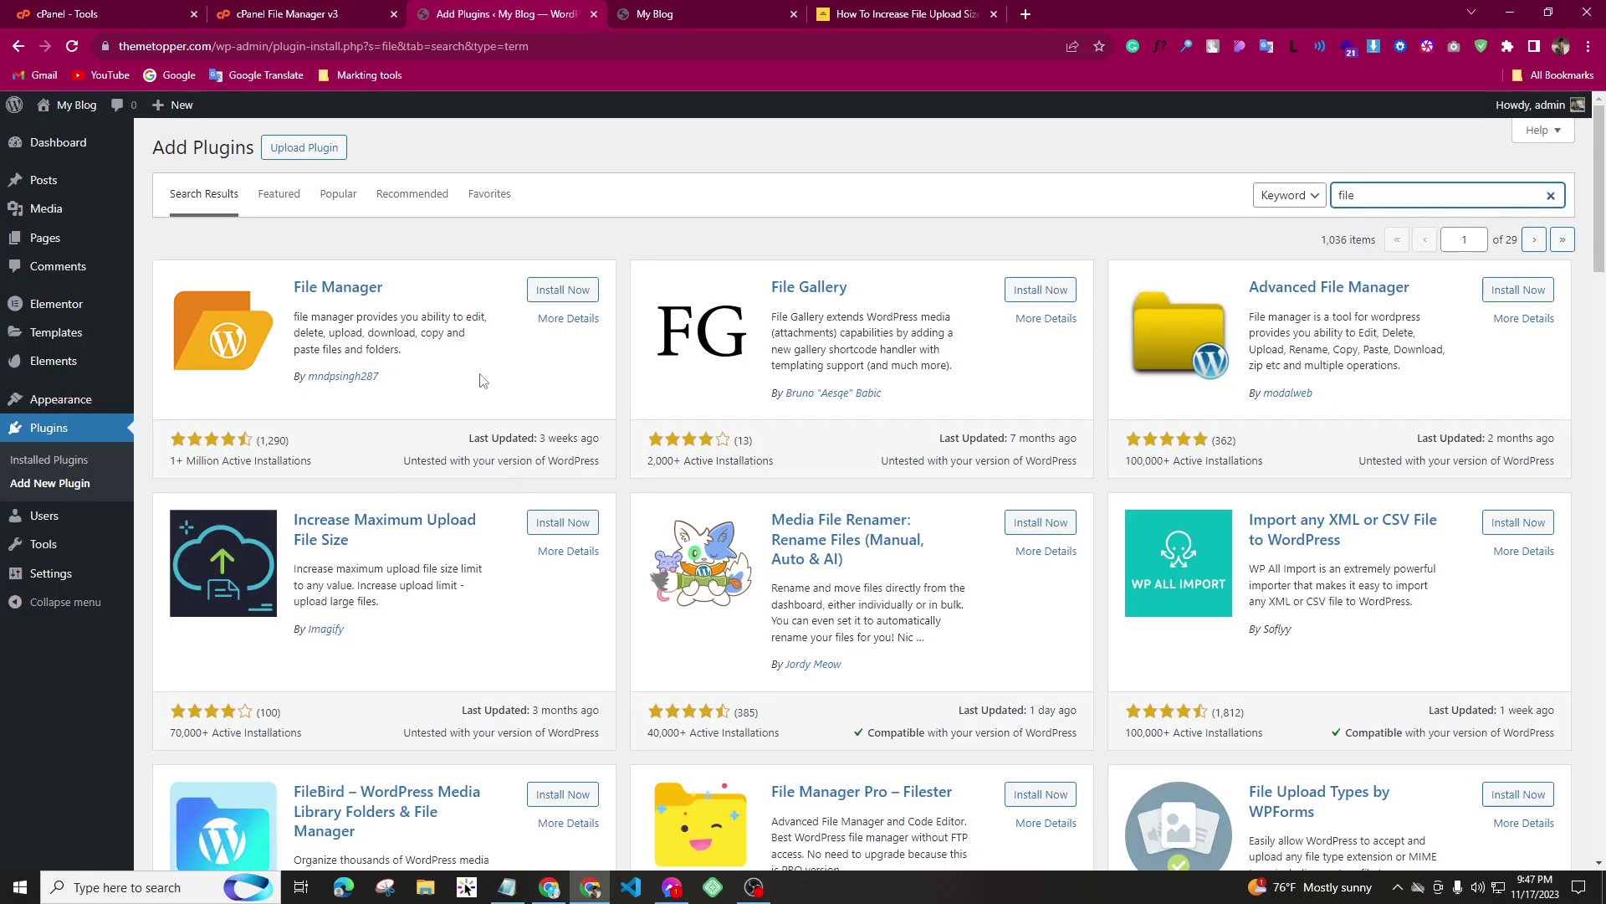